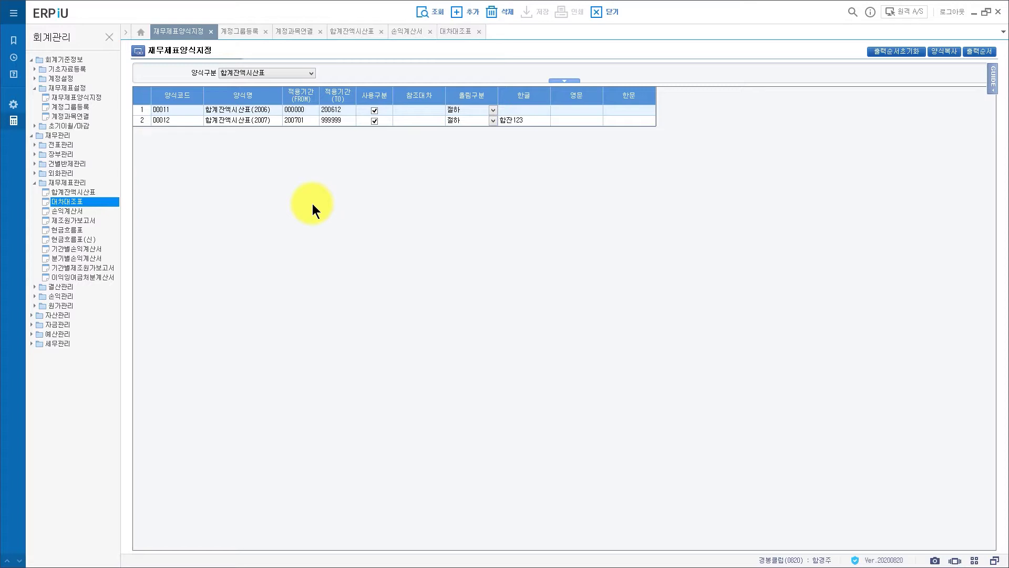
- Add form code a1234 named 합계잔액시산표 with rounding type 절하 to the trial balance forms and save it
left_click(462, 11)
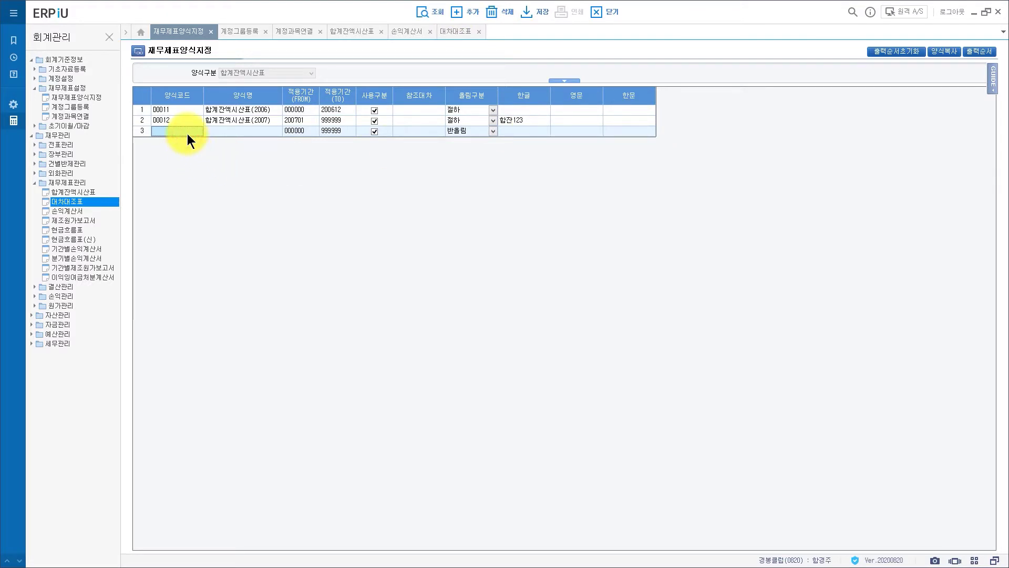
type("a1234")
left_click(240, 131)
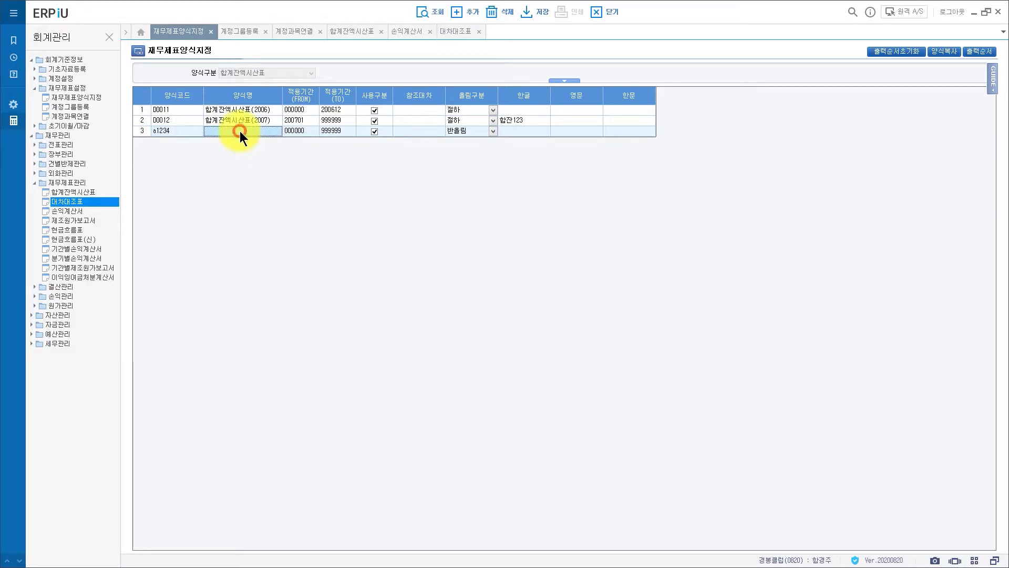
type("gkqrPwksdor")
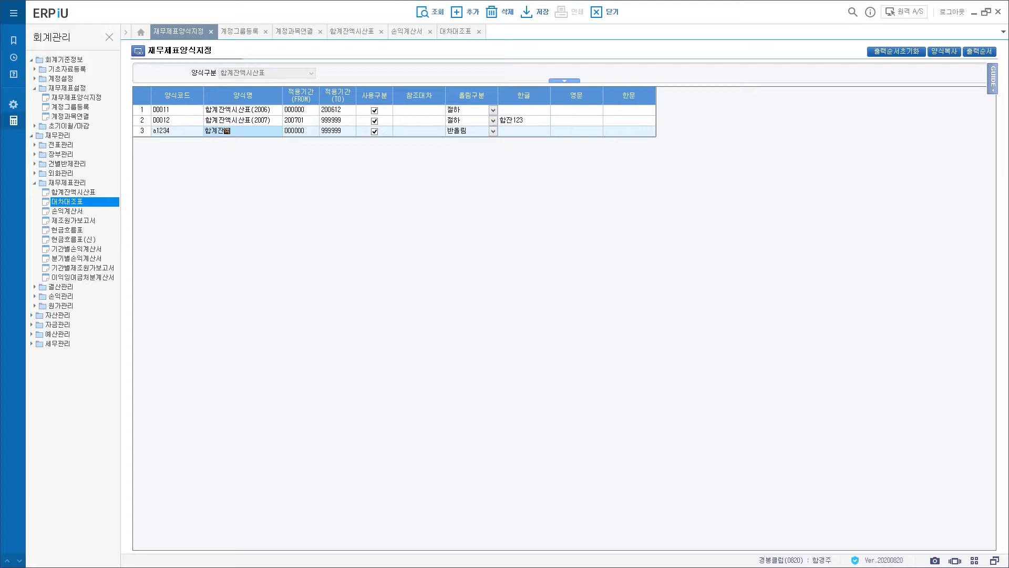
type("tltksvy")
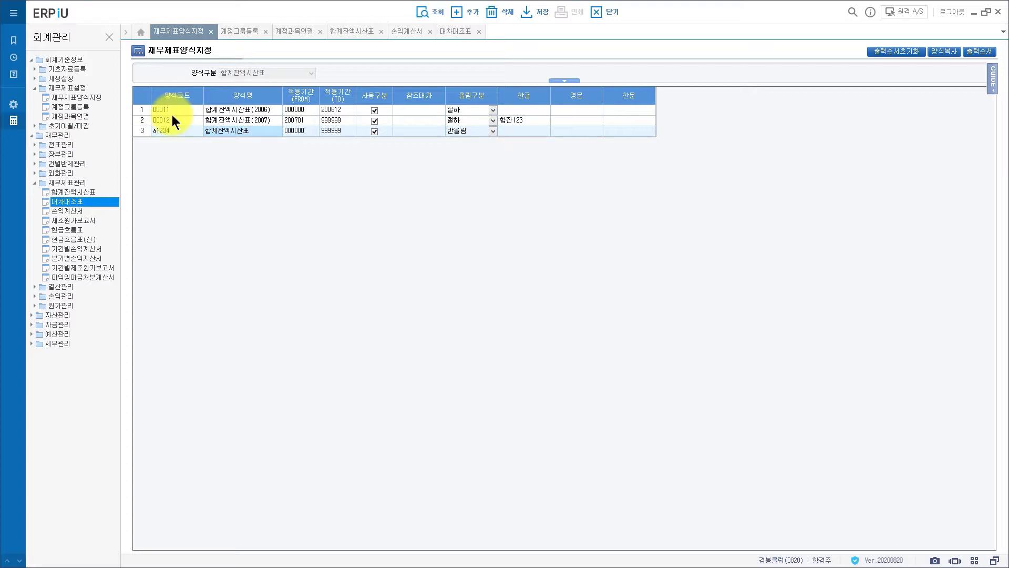
left_click(493, 131)
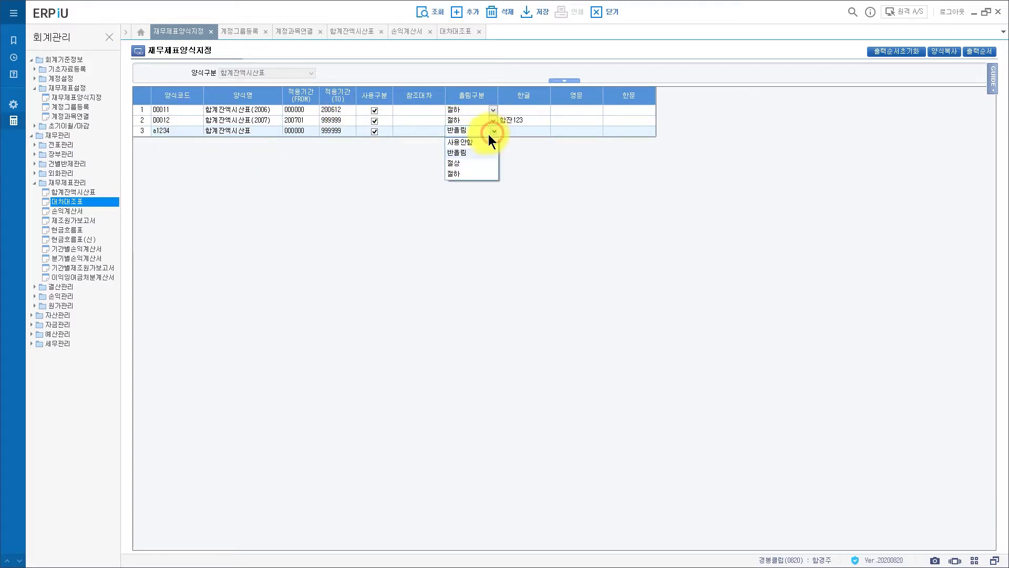
left_click(465, 174)
left_click(526, 12)
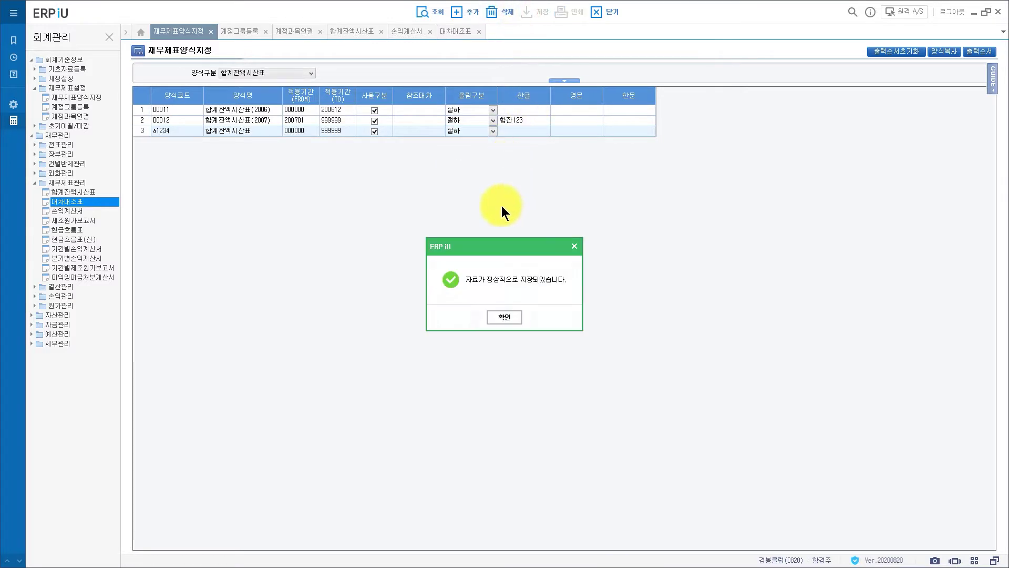
left_click(500, 316)
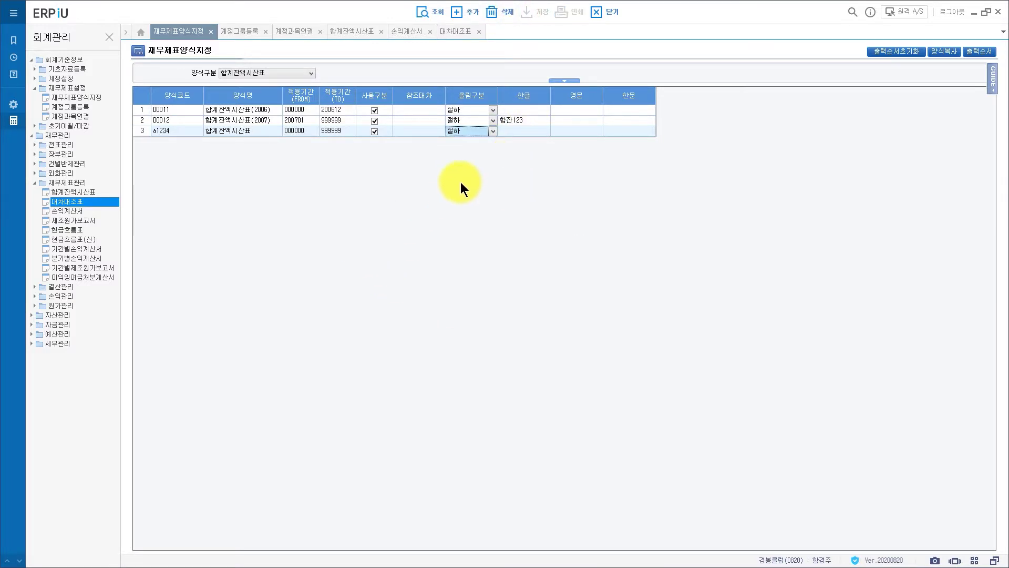
- Change the Korean title (한글) of the 합계잔액시산표(2007) form to 합잔 and save
left_click(532, 120)
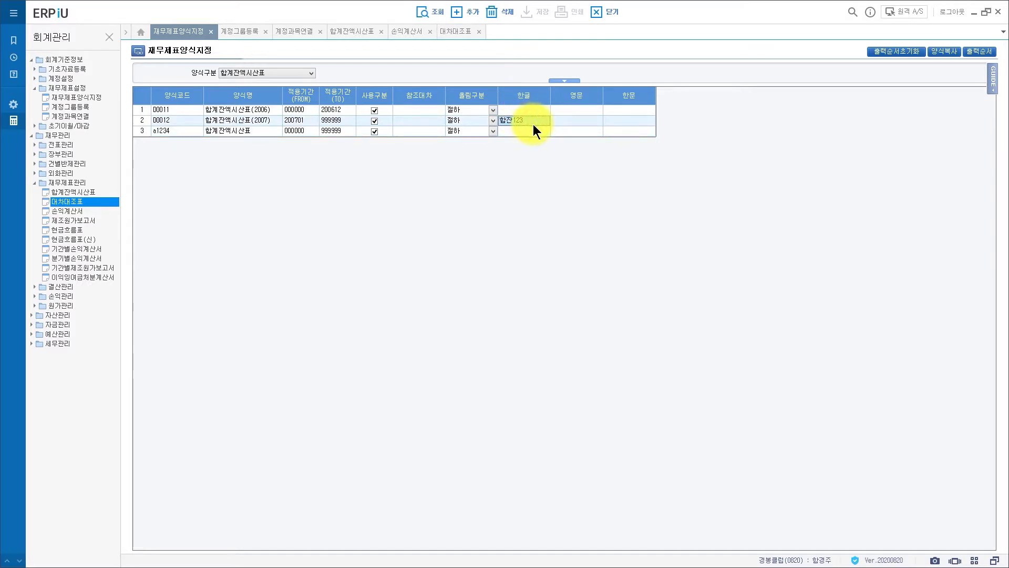
left_click(533, 122)
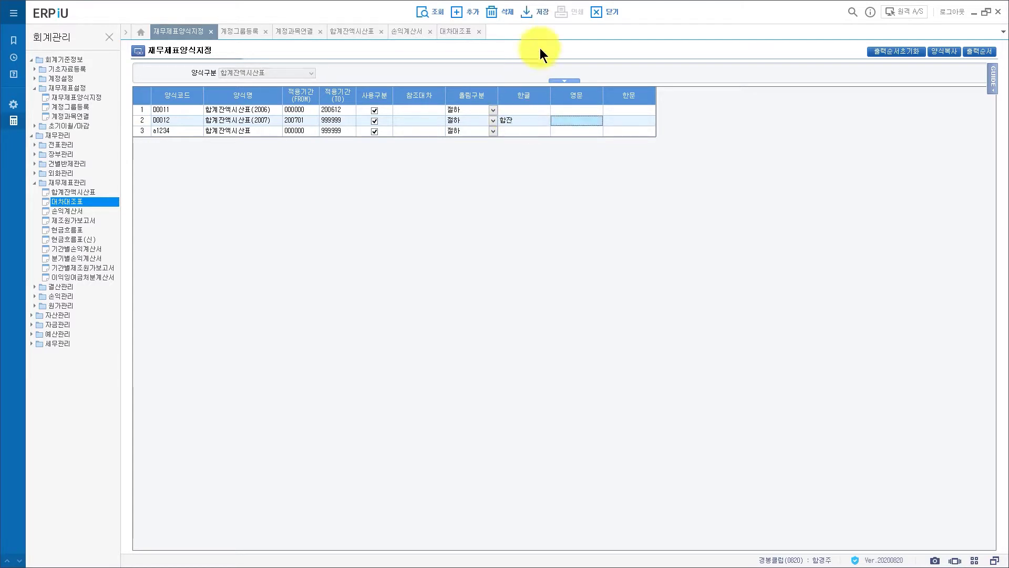
left_click(528, 13)
left_click(504, 316)
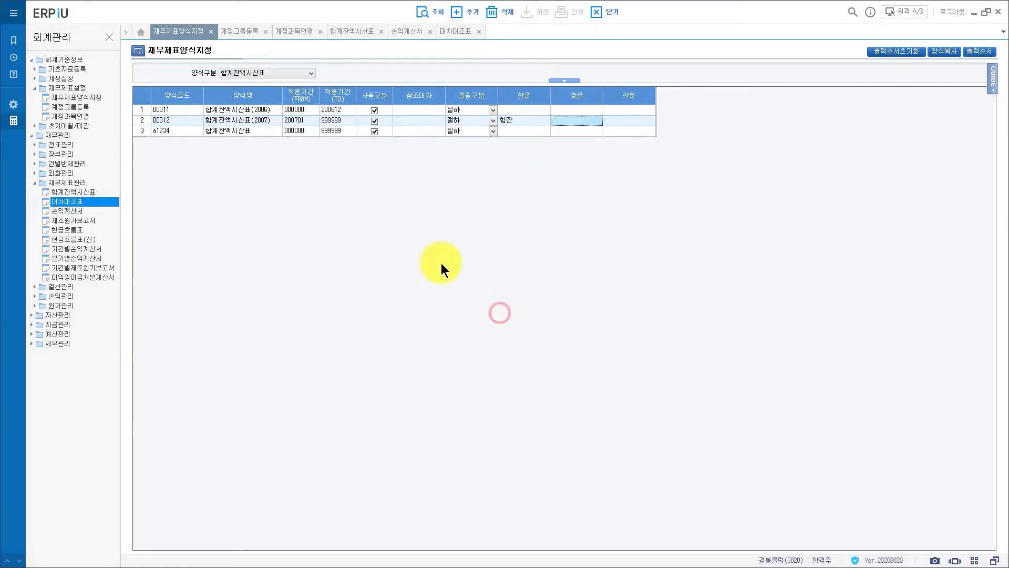
- Check the report title in the 합계잔액시산표 print preview, close it and return to 재무제표양식지정
left_click(353, 30)
left_click(566, 12)
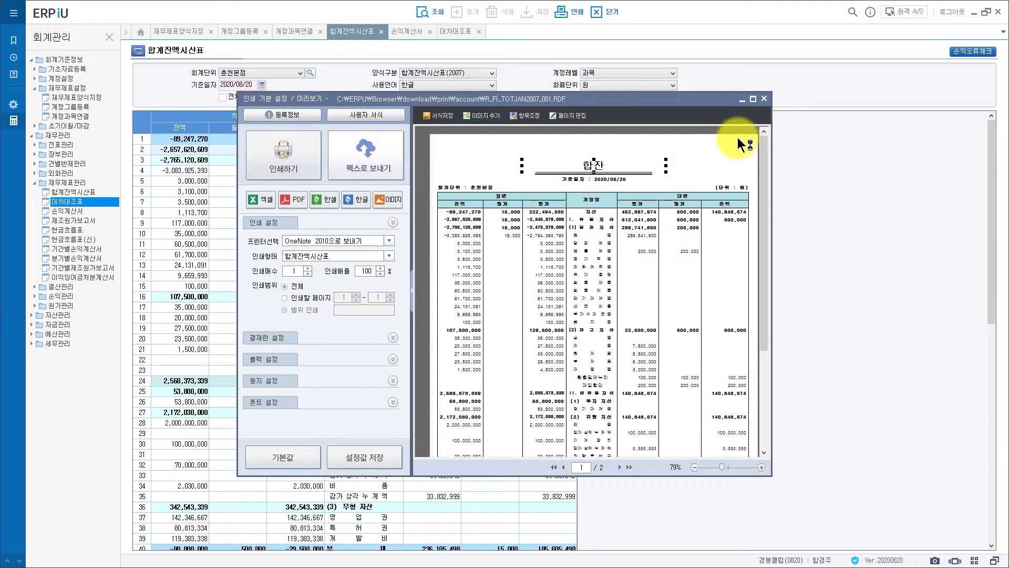
left_click(764, 100)
left_click(197, 33)
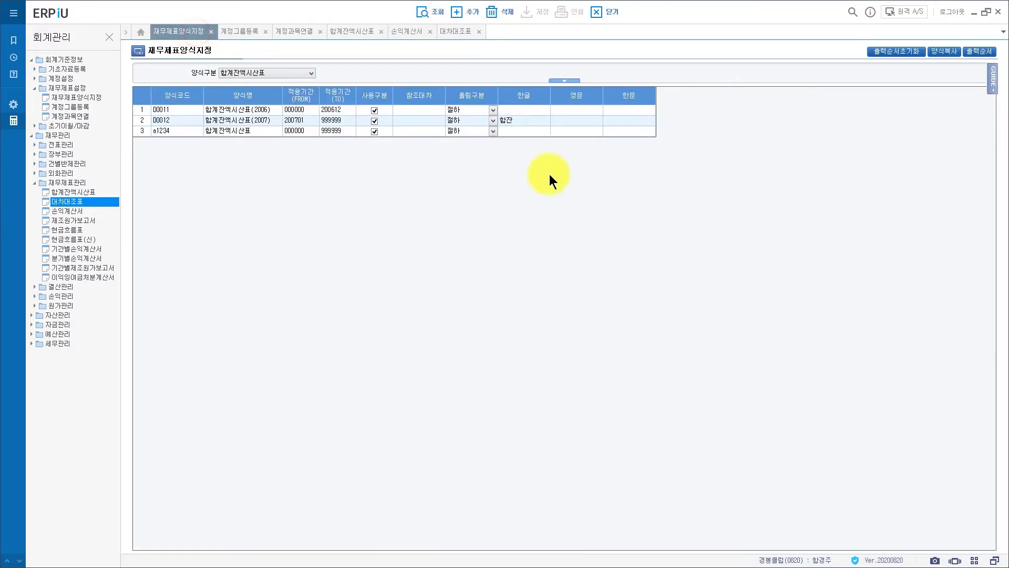
- Copy the 합계잔액시산표(2007) form to code b1234 named 합계잔액시산표1234 and refresh the form list
left_click(944, 52)
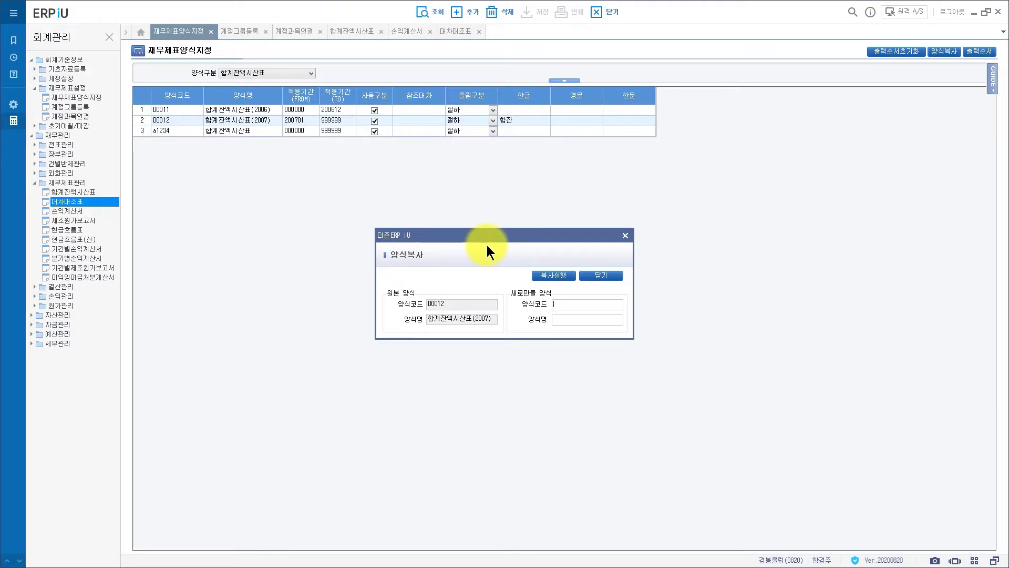
left_click(561, 304)
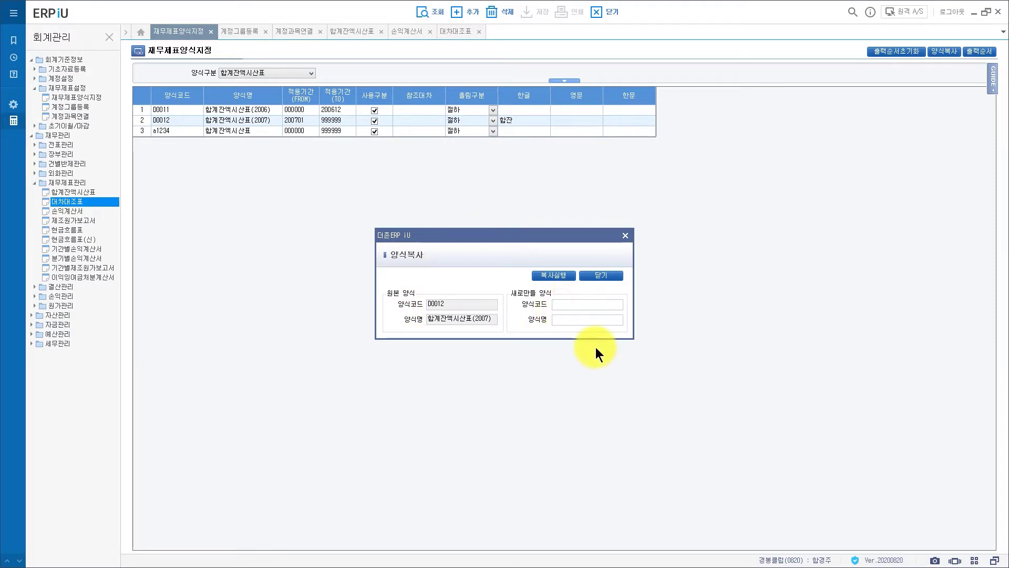
type("b1234")
left_click(578, 319)
type("gk")
key("BackSpace")
key("BackSpace")
type("하계잔")
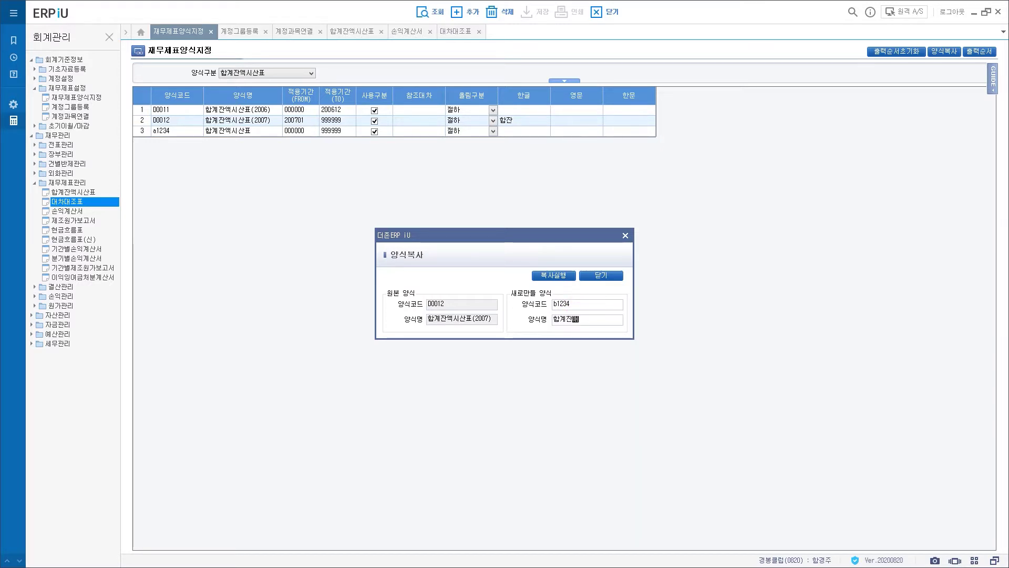
type("액시산표1234")
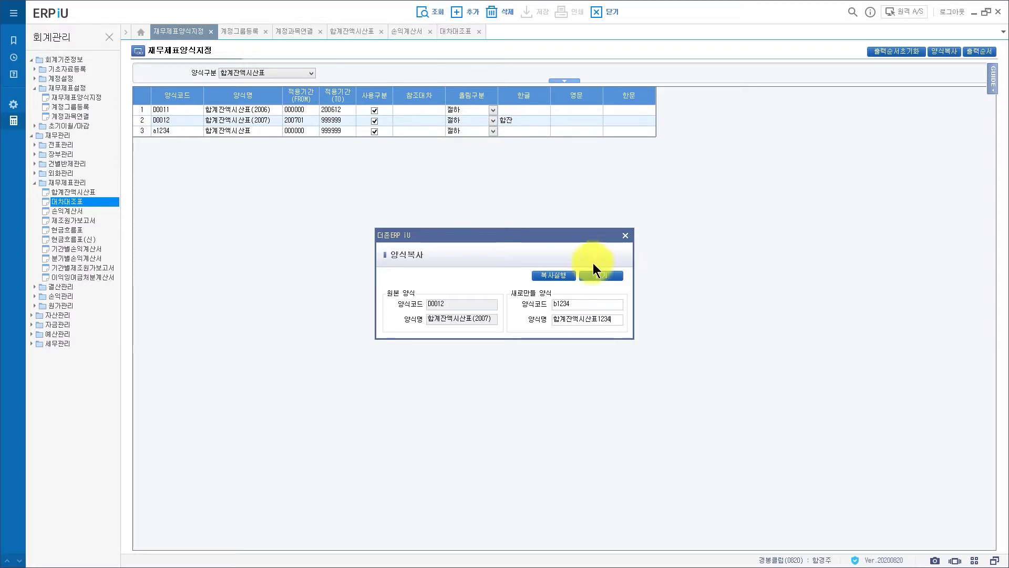
left_click(569, 277)
left_click(515, 322)
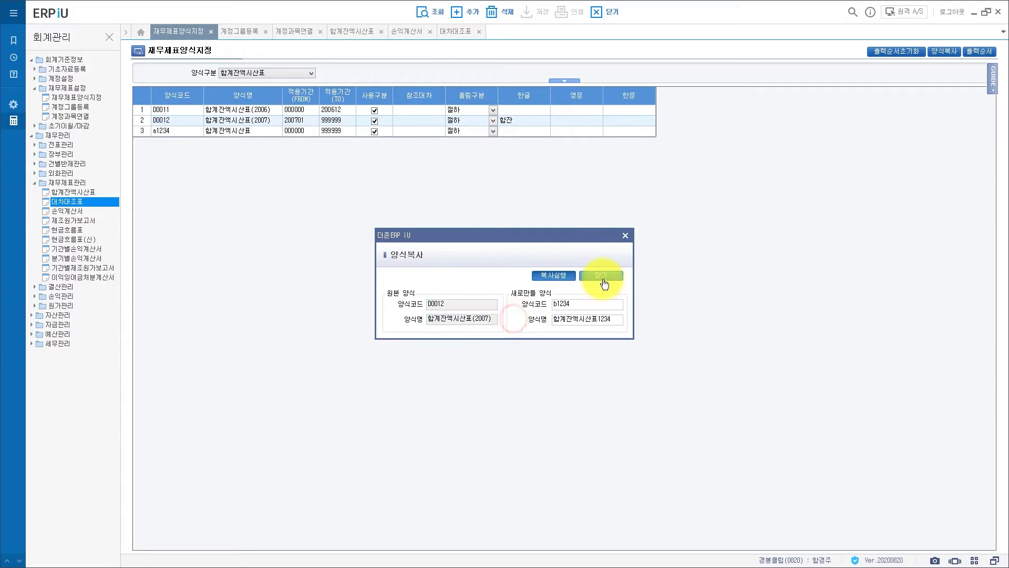
left_click(601, 276)
left_click(430, 11)
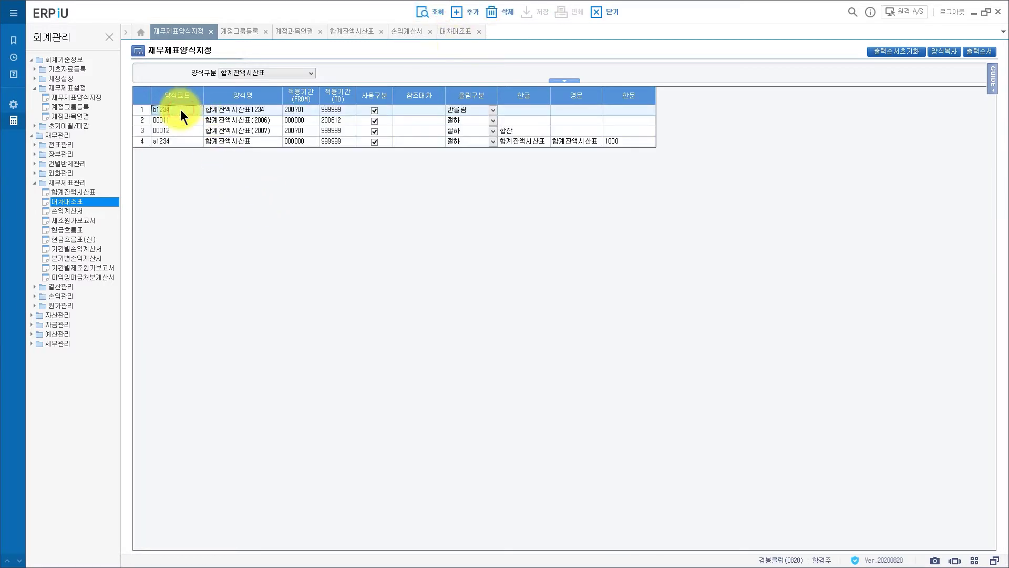
- Delete the forms a1234 and b1234 from the trial balance form list and save
left_click(274, 140)
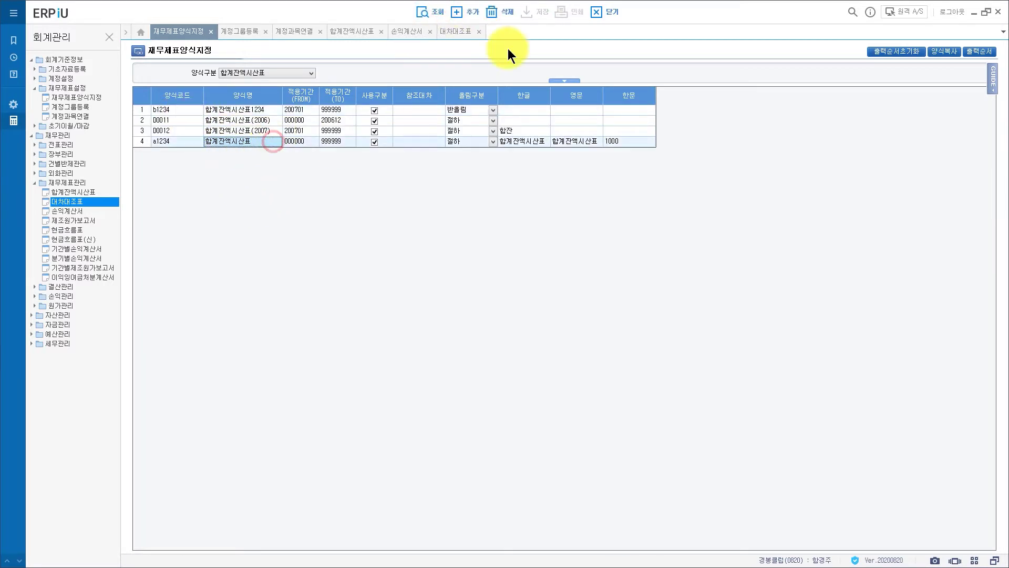
left_click(492, 12)
left_click(403, 108)
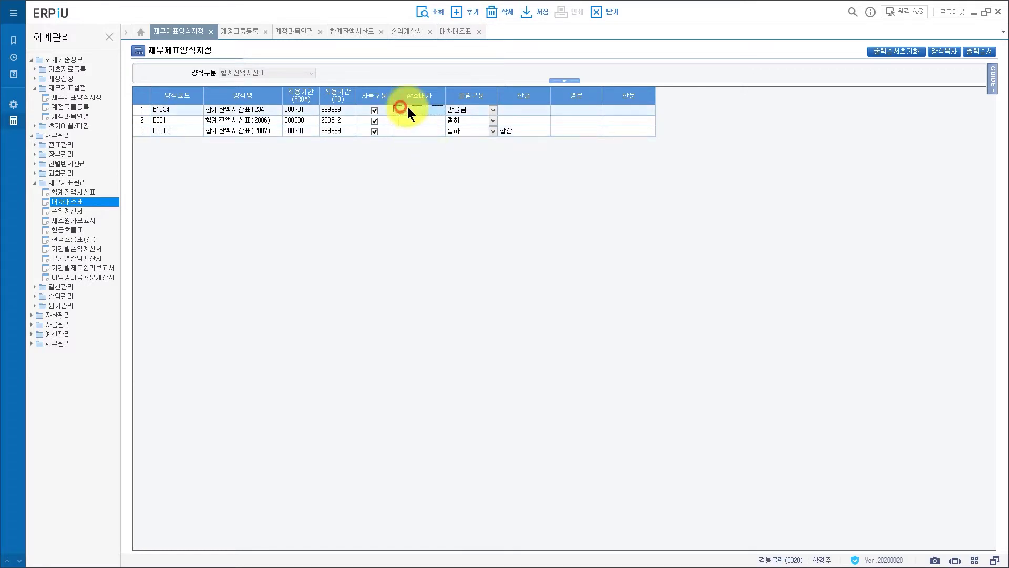
left_click(494, 12)
left_click(482, 316)
left_click(540, 13)
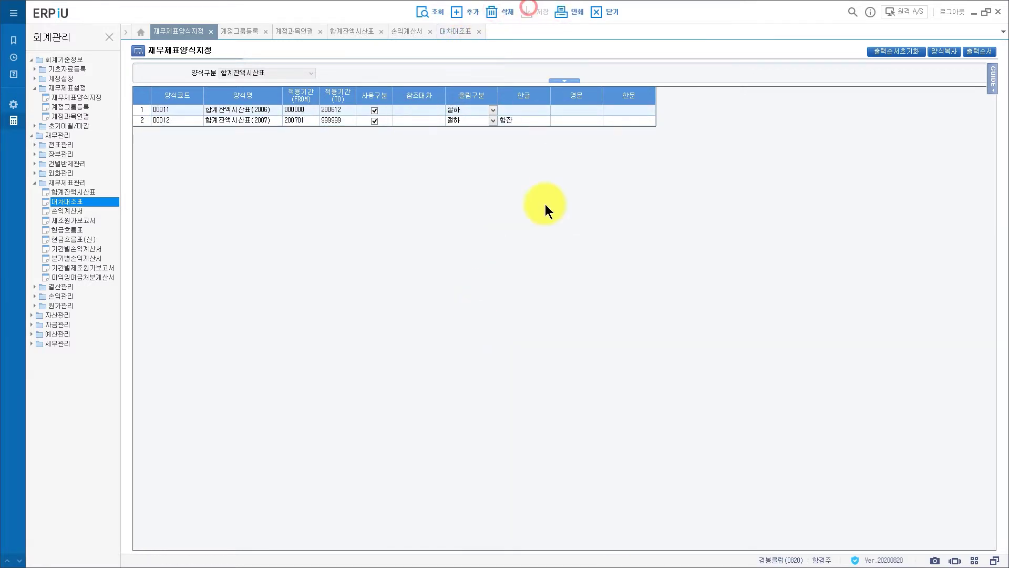
left_click(502, 315)
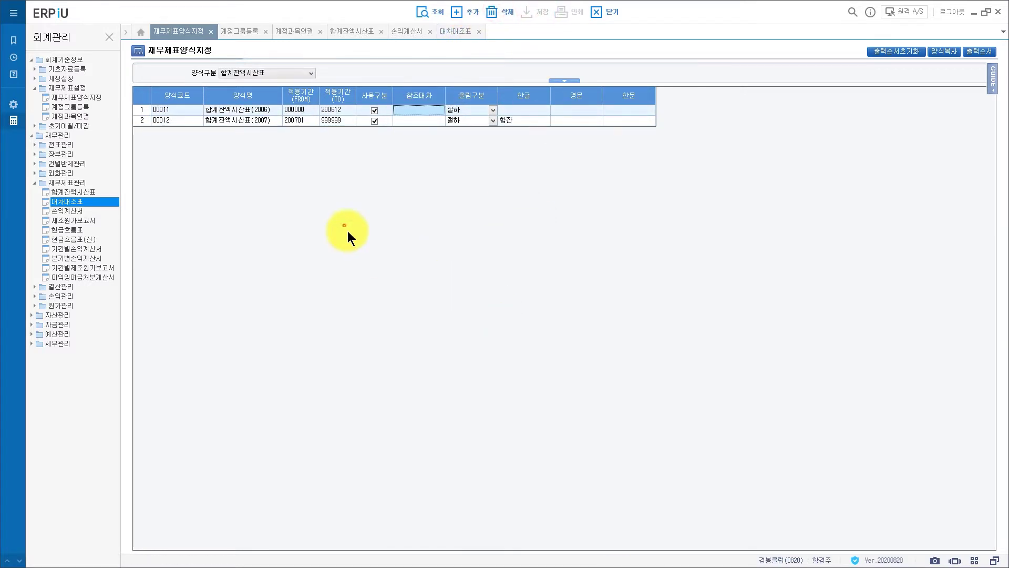
- Go to 계정그룹등록 and query the account groups with form type 대차대조표
left_click(240, 30)
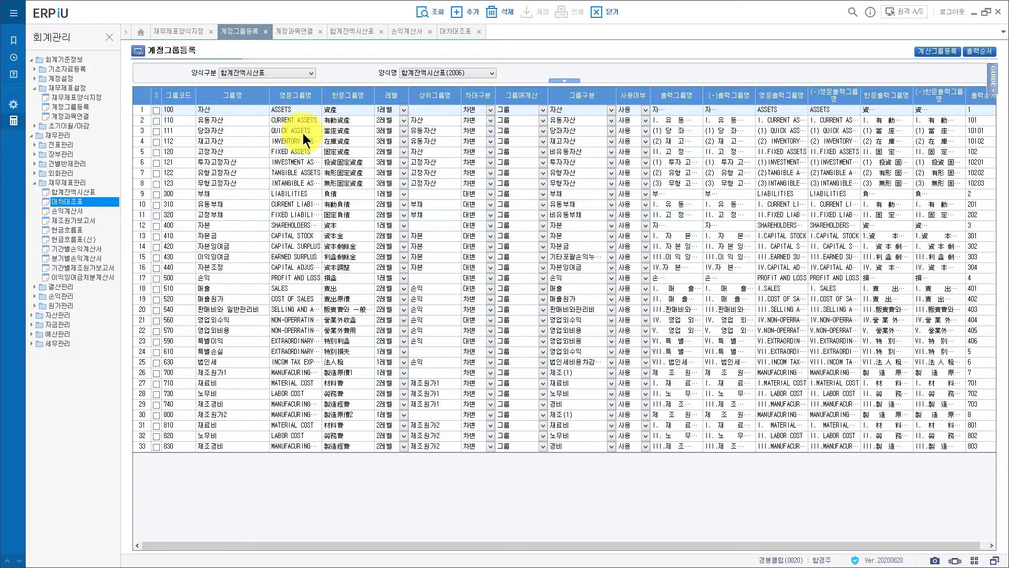
left_click(431, 71)
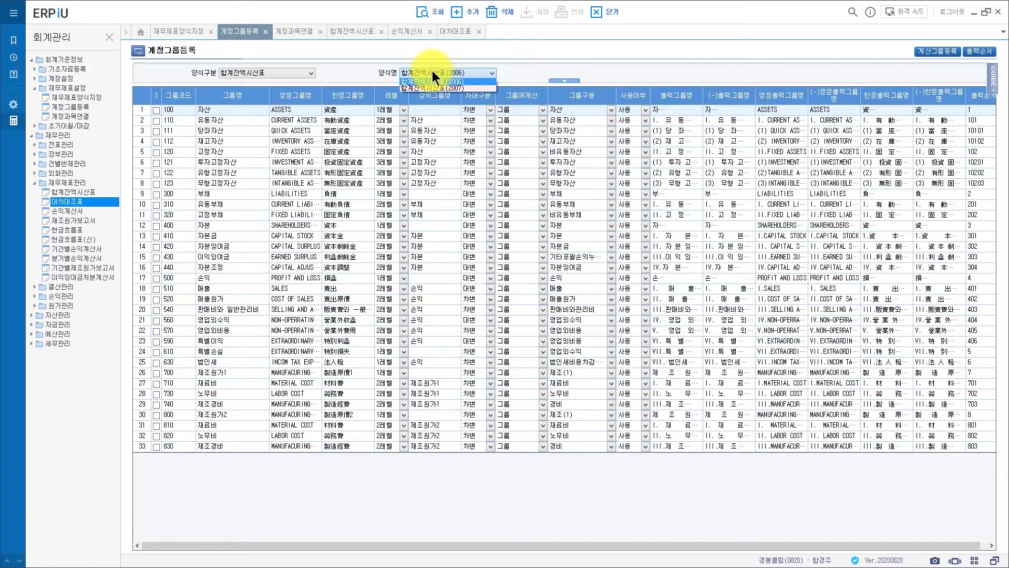
left_click(338, 128)
left_click(265, 74)
left_click(238, 89)
left_click(424, 12)
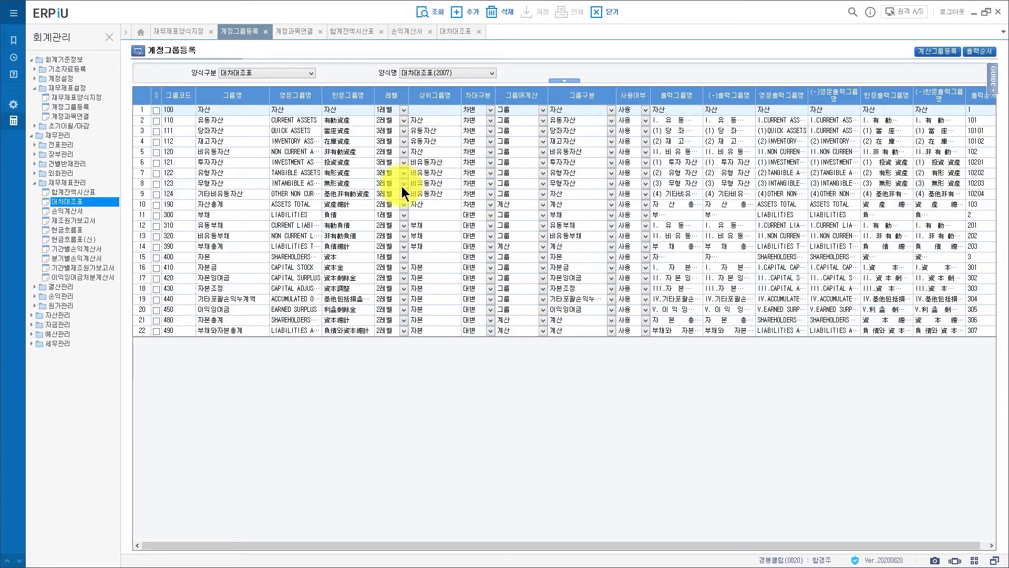
- Inspect the level and parent group of 유동자산, browse the account group lookup and close it without changing the parent
left_click(390, 121)
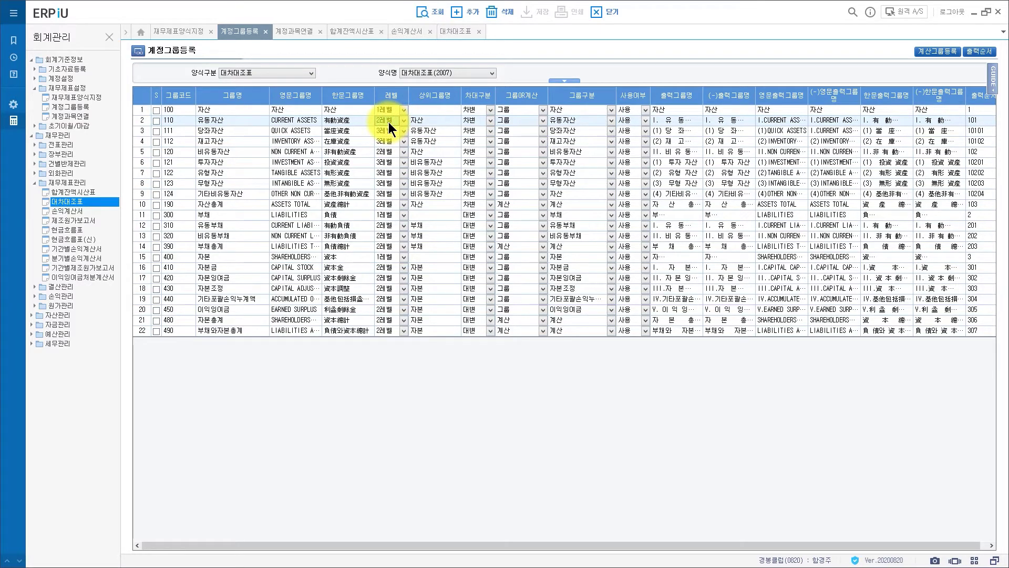
left_click(431, 121)
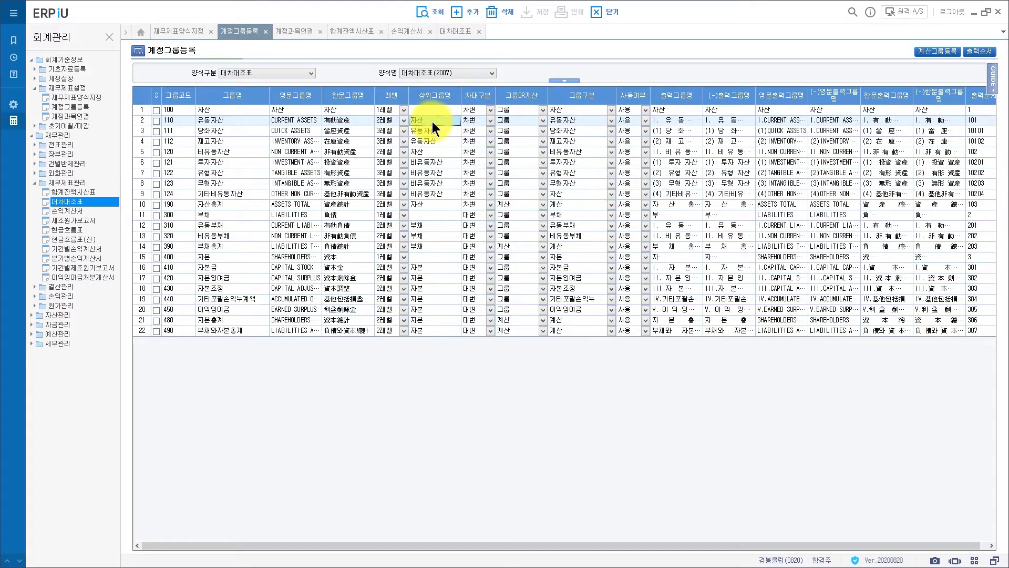
double_click(432, 121)
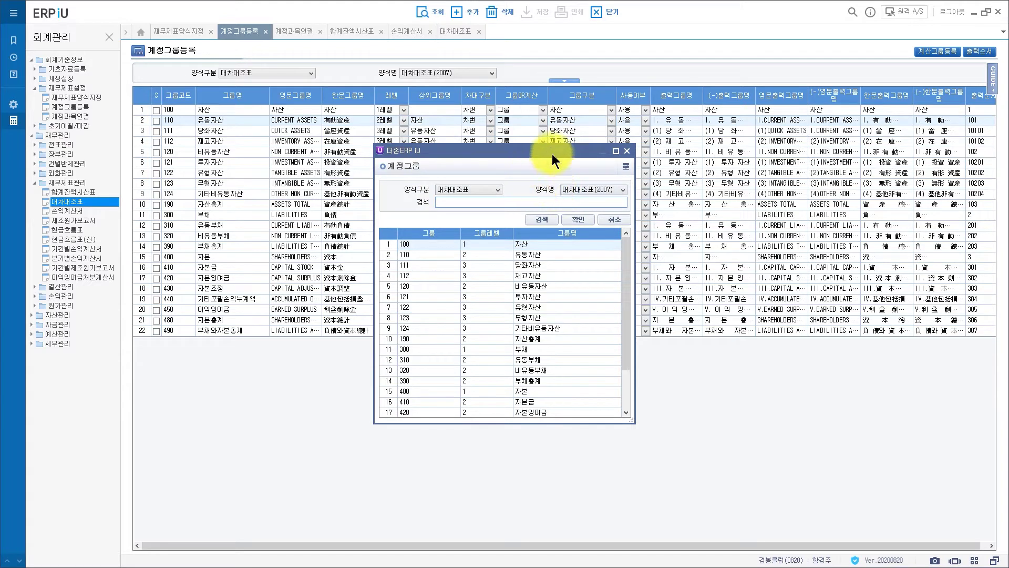
left_click(498, 266)
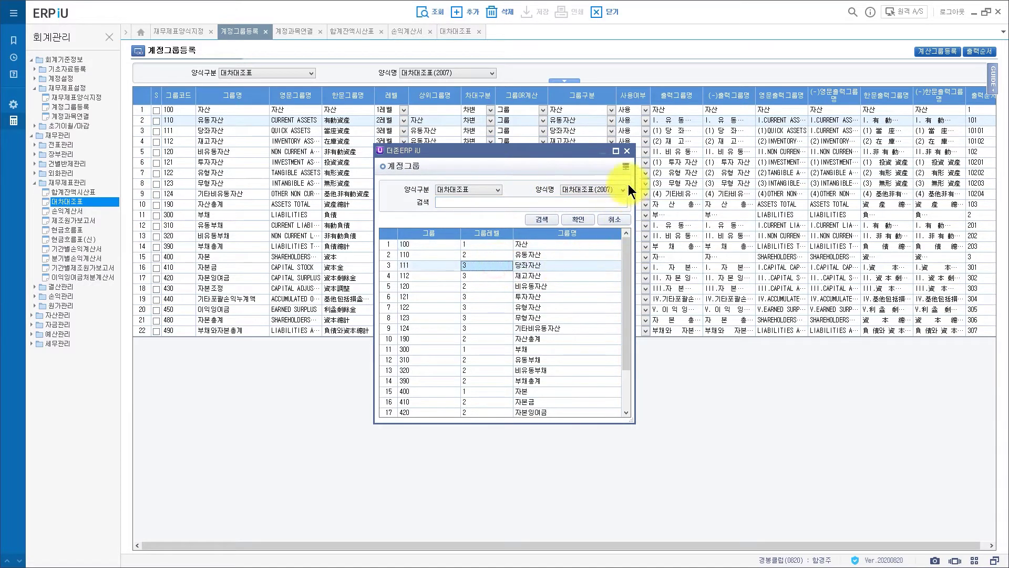
left_click(625, 152)
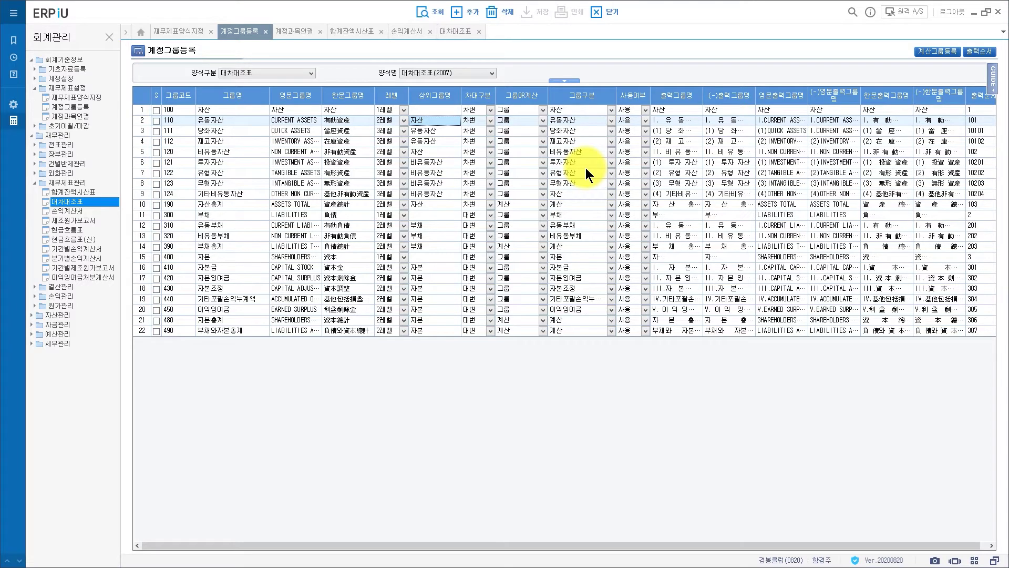
- Review which groups make up 자산총계 in 계산그룹등록, and check the 그룹OR계산 setting of 자산총계 and 유형자산
left_click(936, 51)
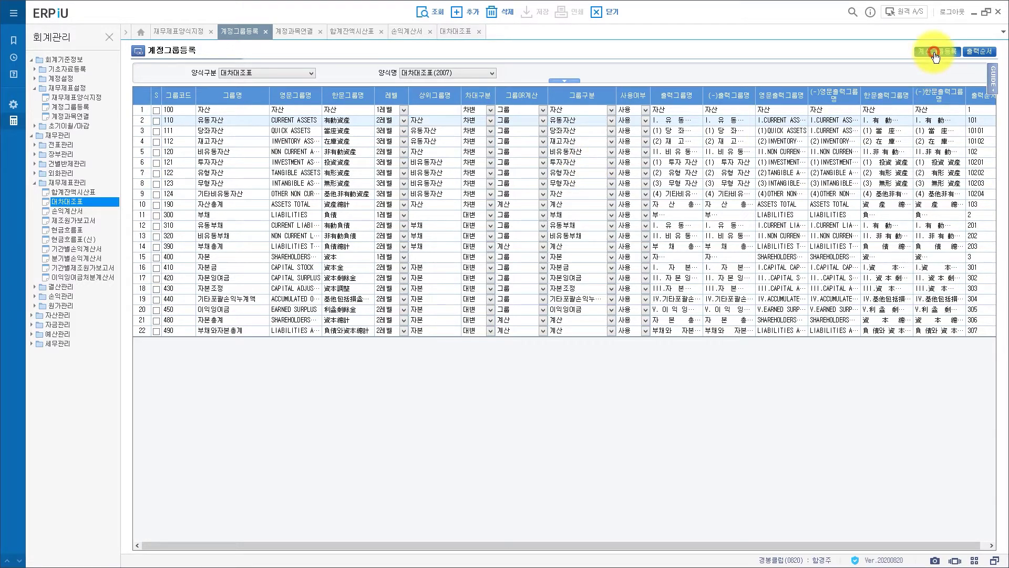
left_click_drag(498, 150, 503, 248)
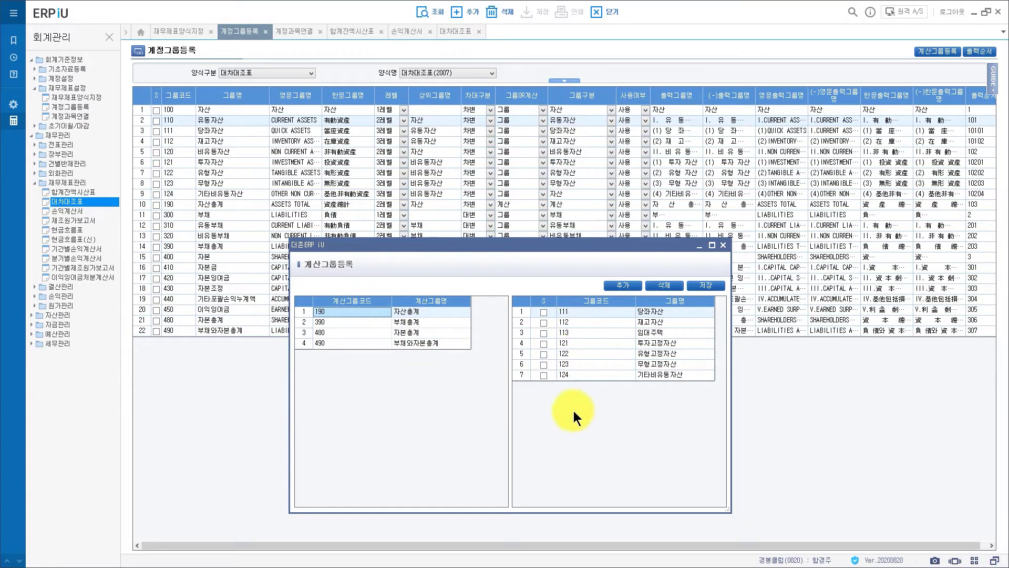
left_click(724, 245)
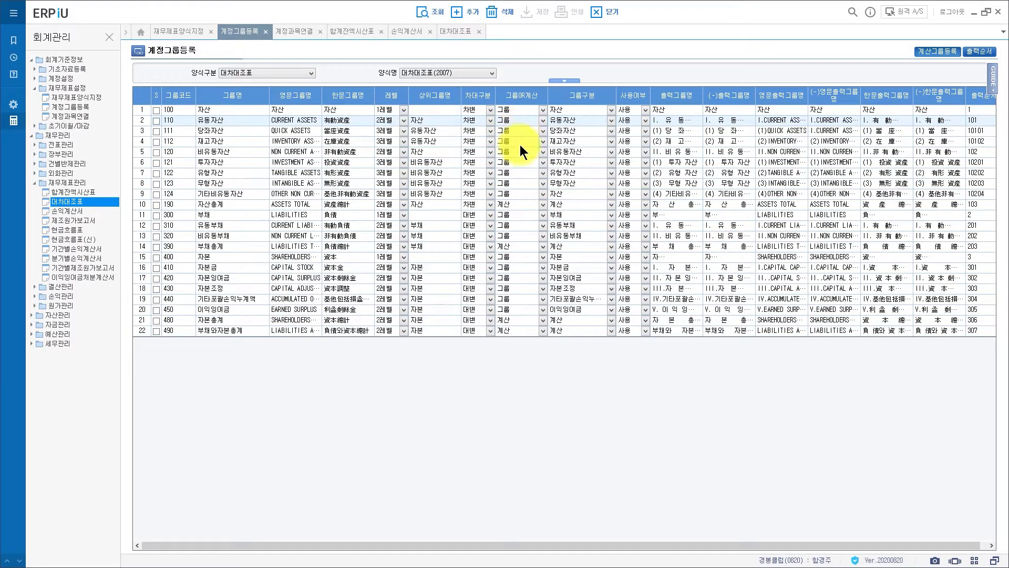
left_click(521, 204)
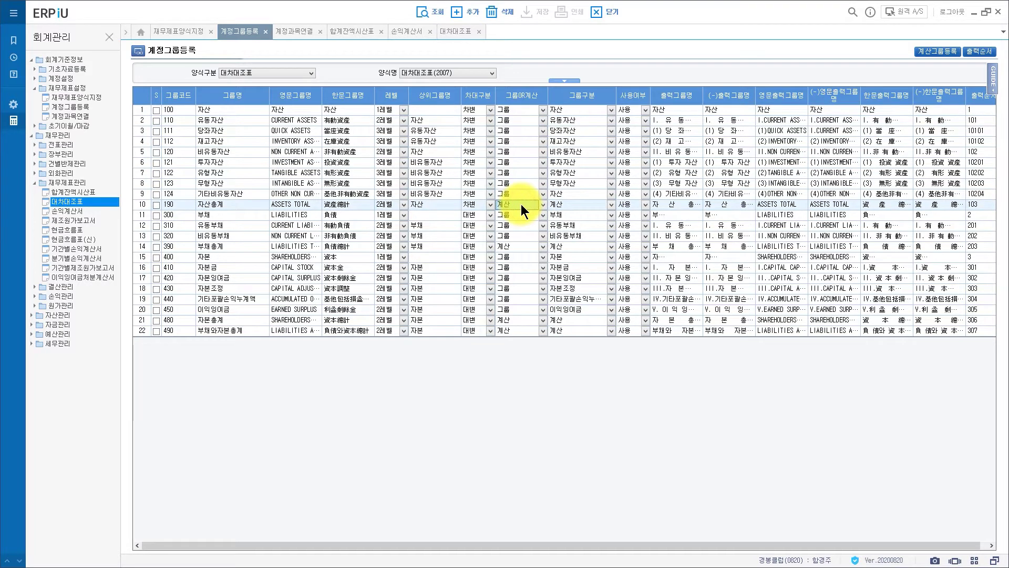
left_click(516, 176)
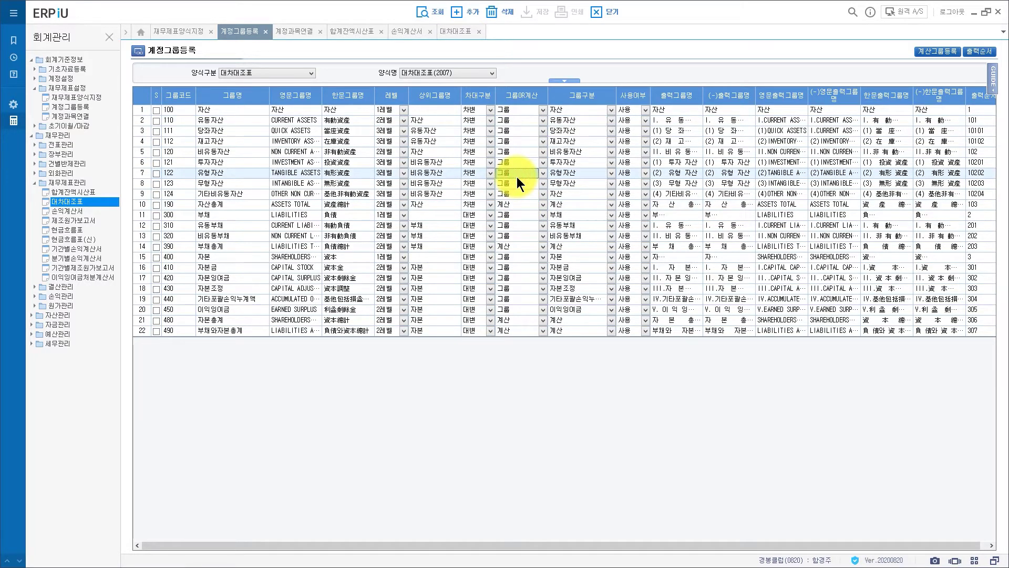
- Open 계산그룹등록 and review which account groups make up 자산총계
left_click(928, 51)
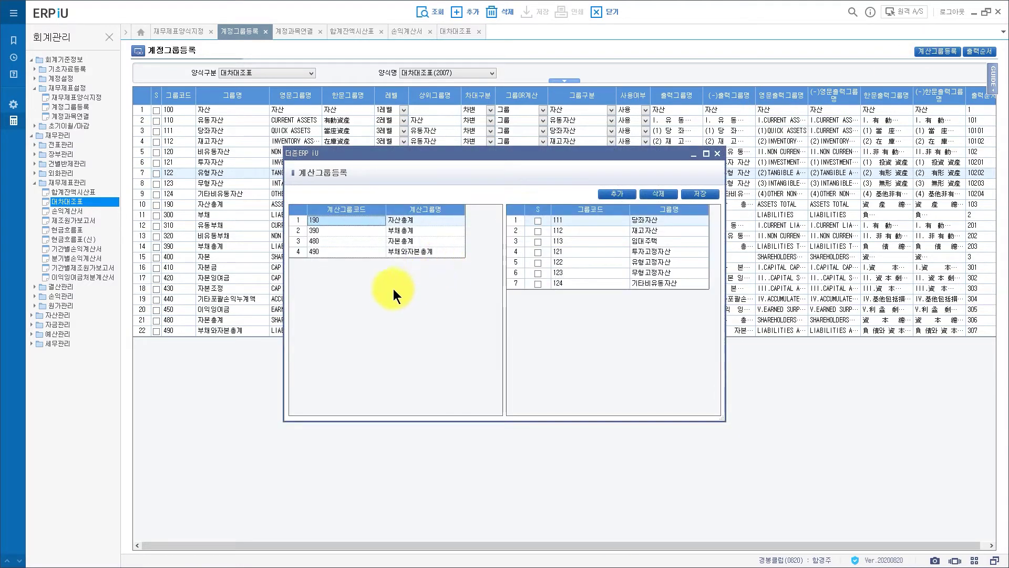
left_click(410, 219)
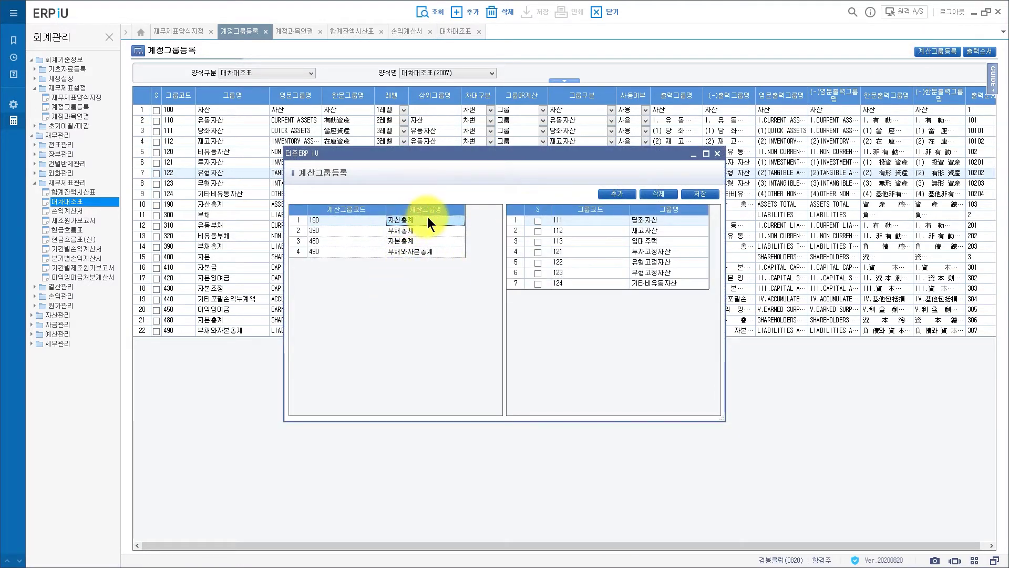
left_click(601, 217)
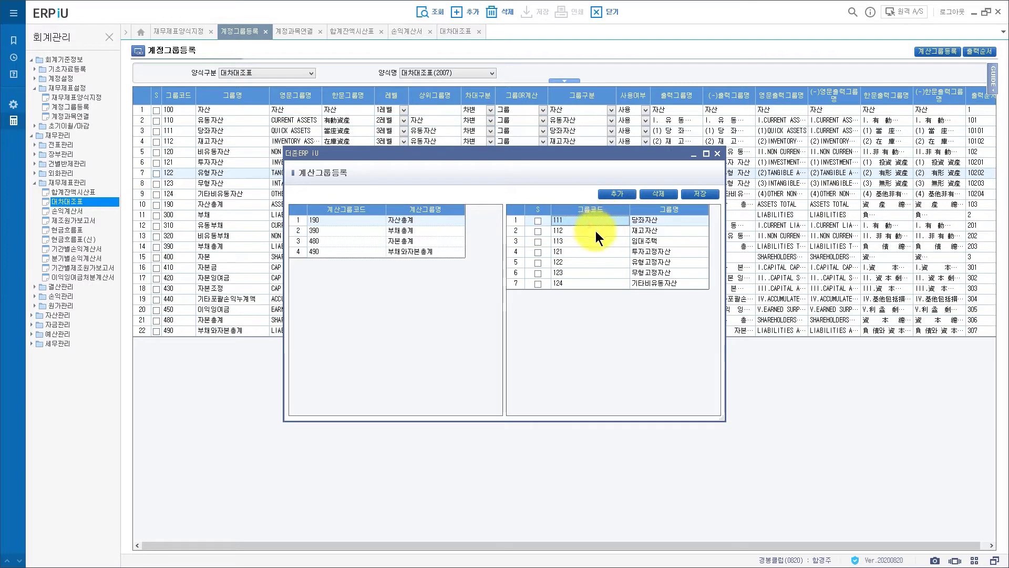
left_click(594, 231)
left_click(598, 251)
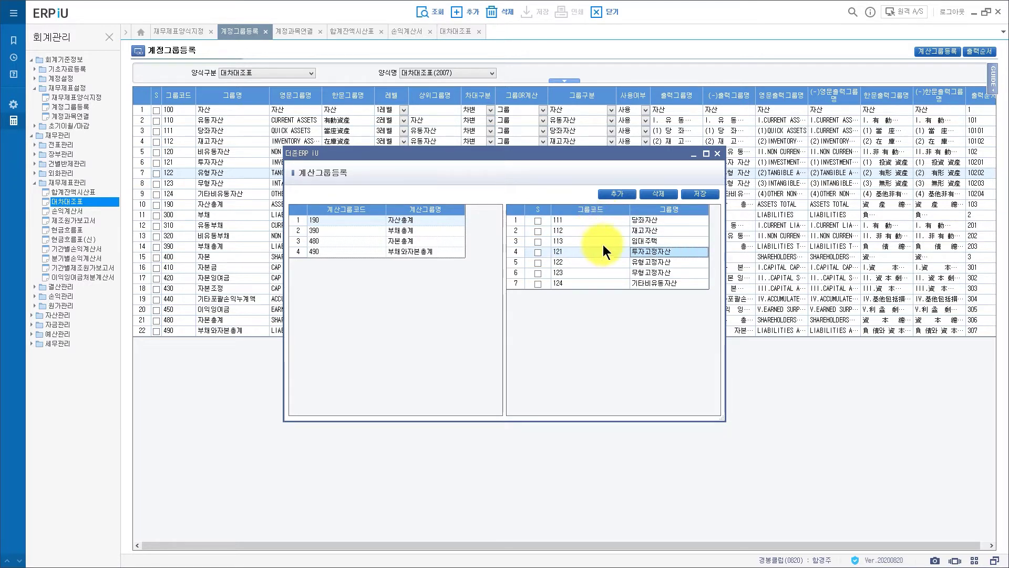
- Browse the account group lookup for a new member row under 자산총계, and close 계산그룹등록 without choosing or saving a group
left_click(616, 195)
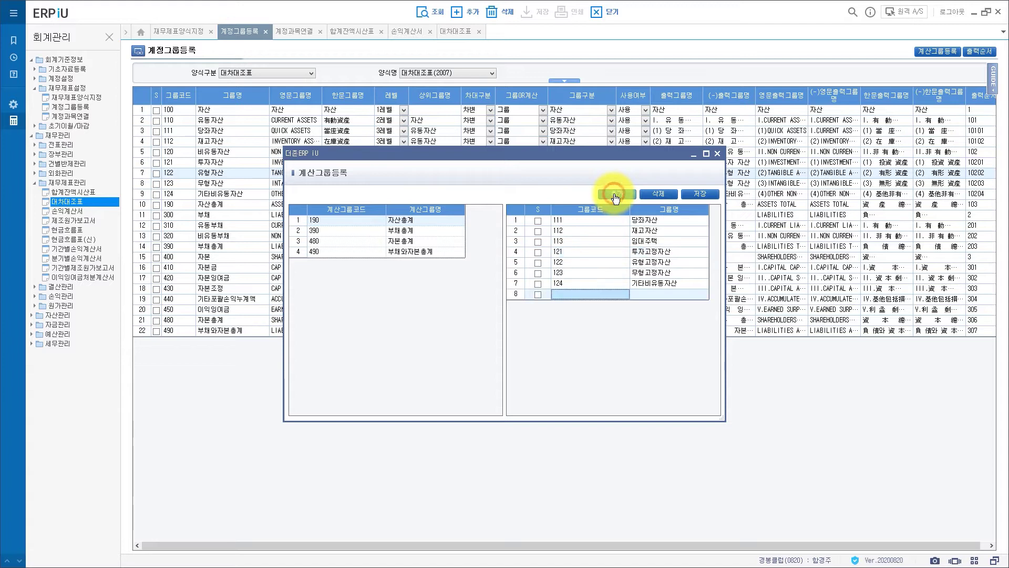
left_click(576, 293)
double_click(576, 293)
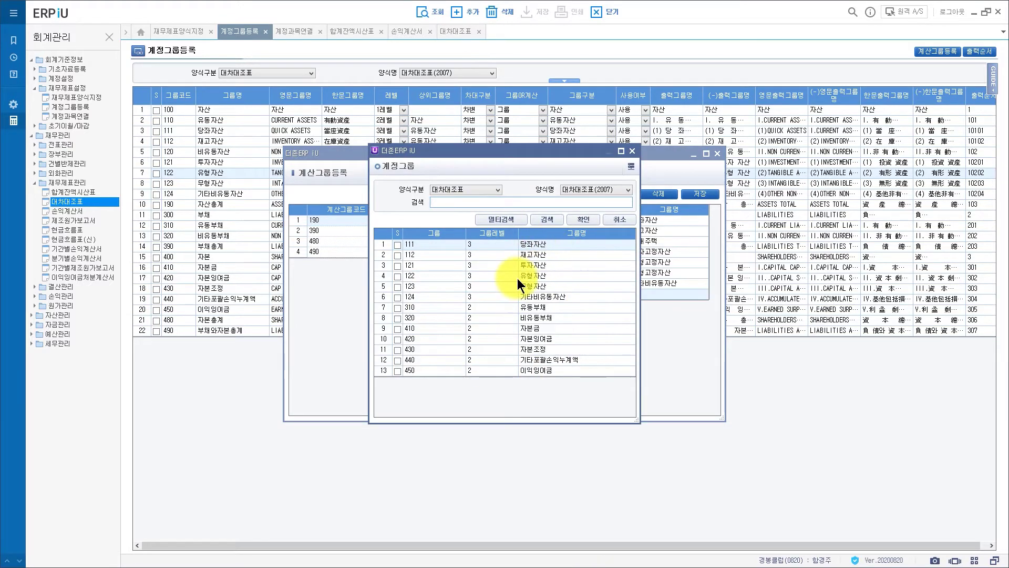
left_click_drag(480, 154, 593, 226)
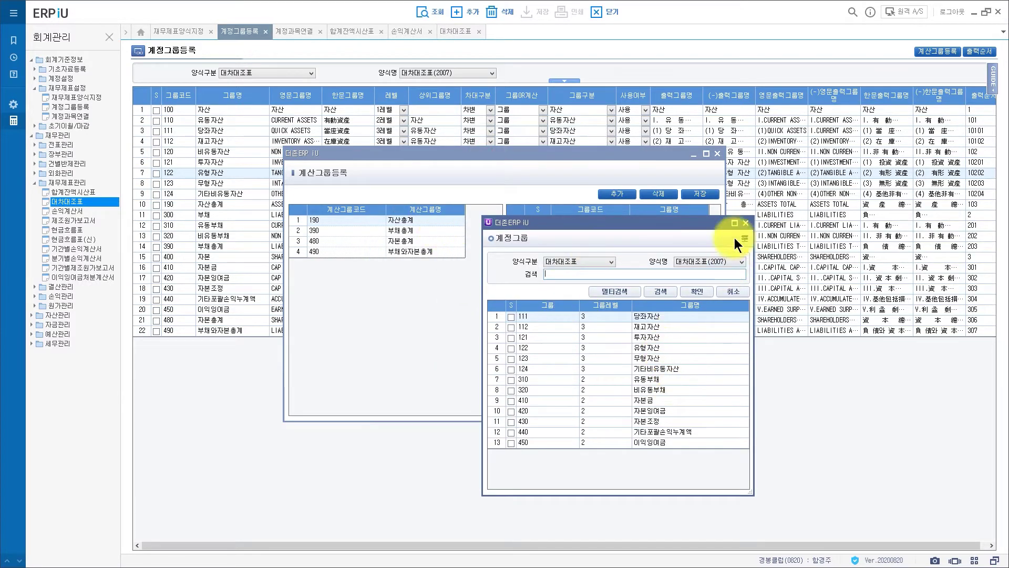
left_click(745, 224)
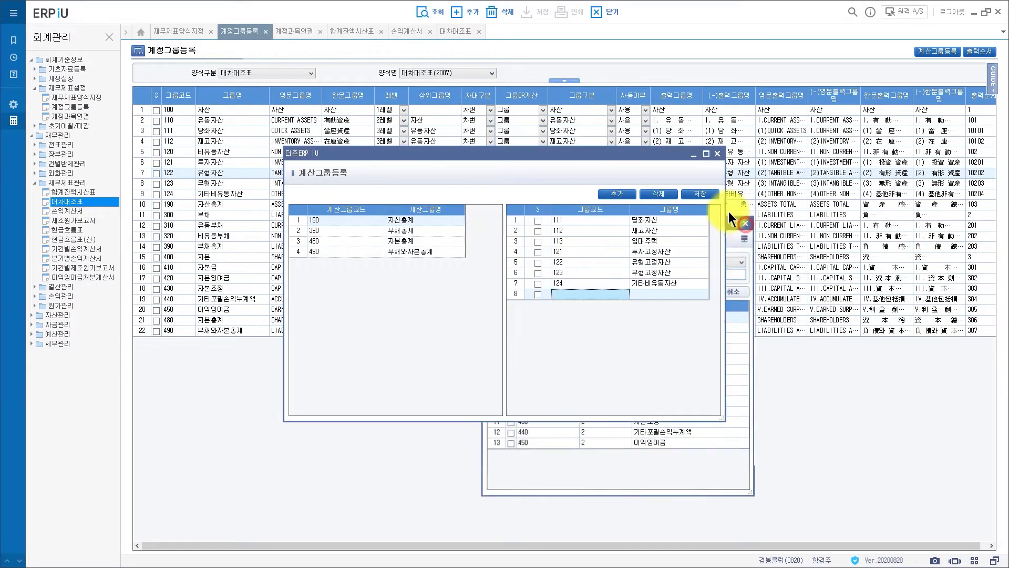
left_click(718, 152)
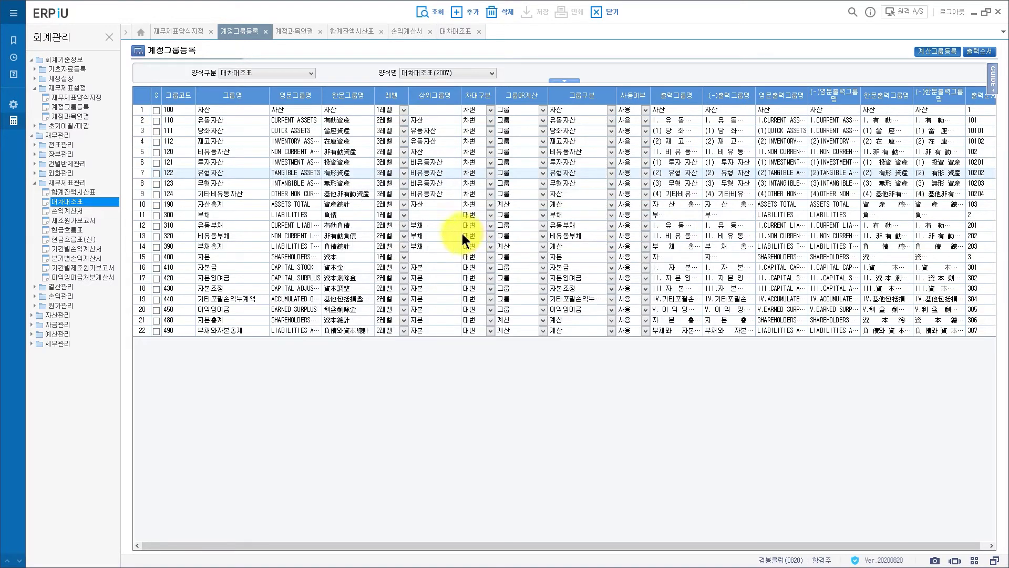
- In 계정과목연결, review the accounts linked to 유형고정자산 for 합계잔액시산표, and query the form type 대차대조표
left_click(290, 30)
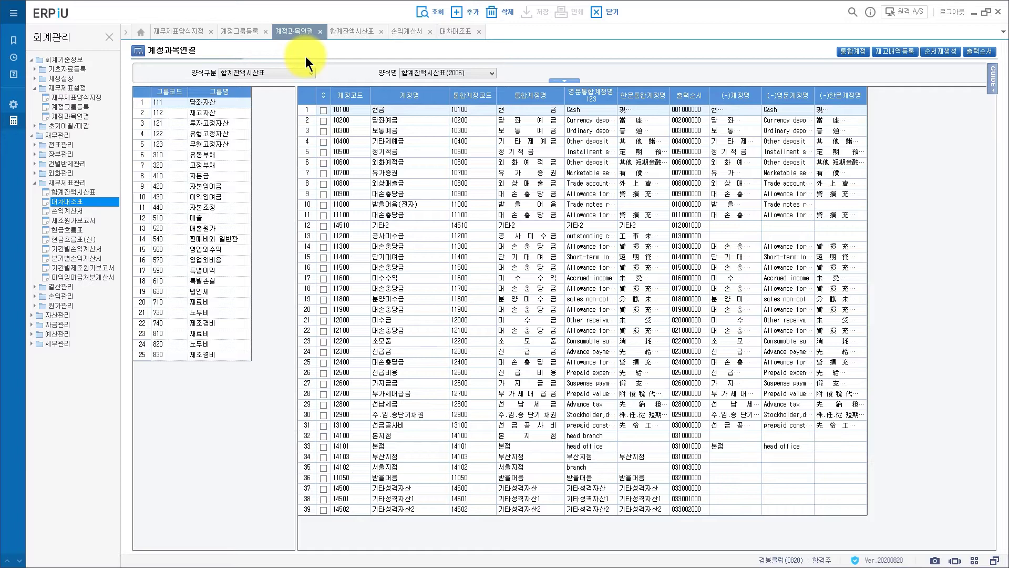
left_click(244, 73)
left_click(251, 77)
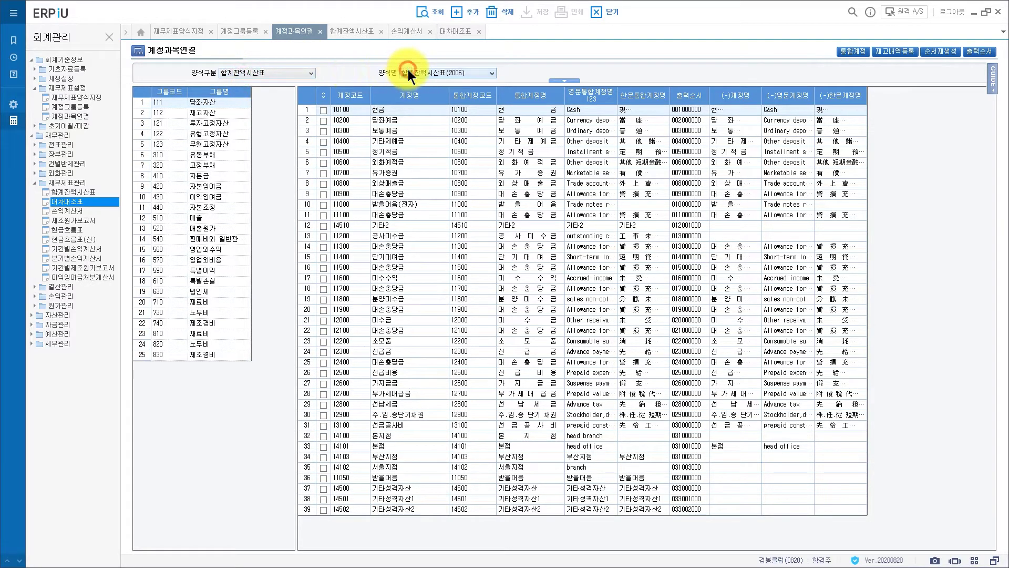
left_click(192, 134)
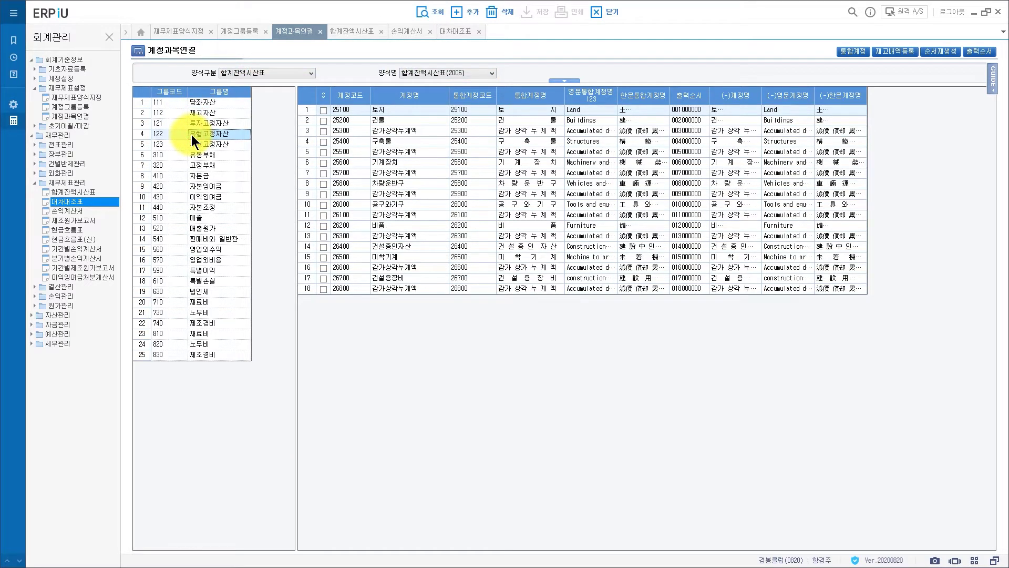
left_click(433, 214)
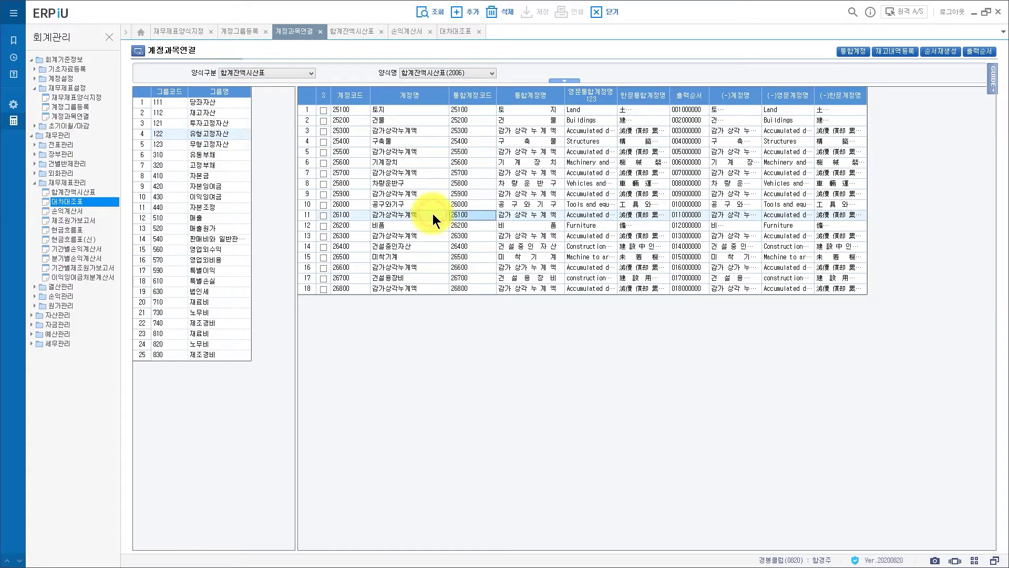
left_click(247, 77)
left_click(243, 90)
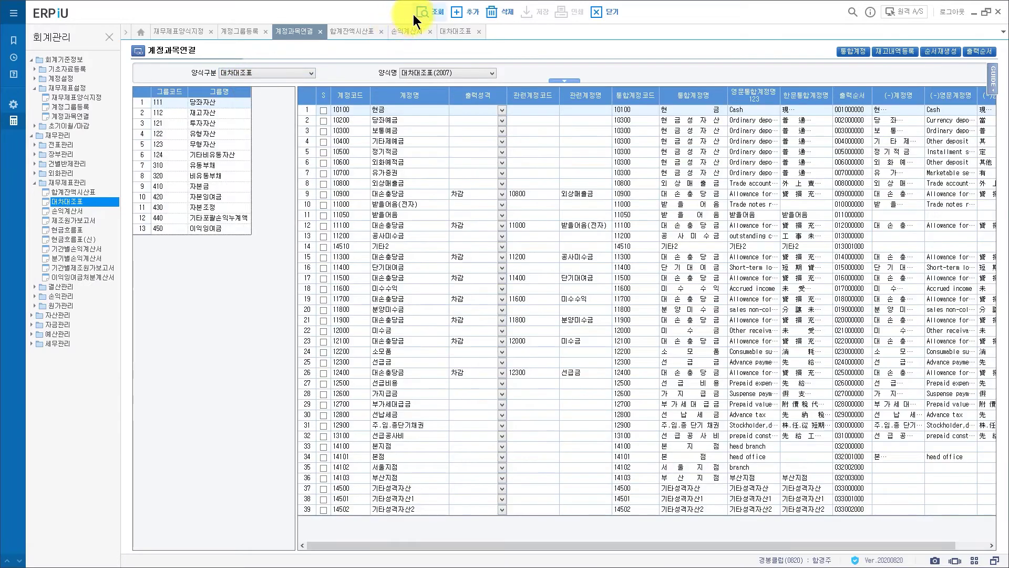
- Try 가산 as the 출력성격 of 대손충당금 (10900), and requery without saving the change
left_click(466, 193)
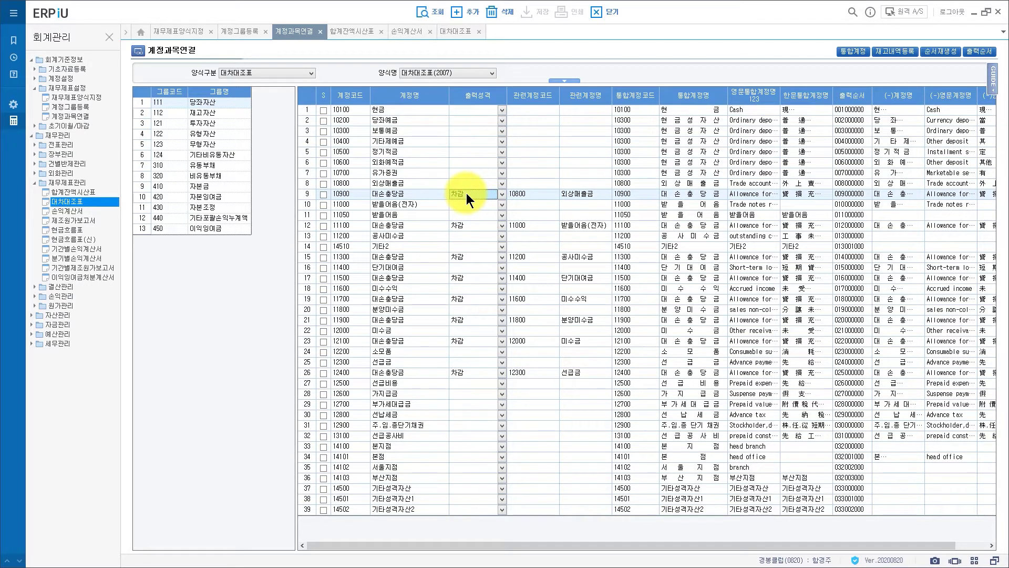
left_click(502, 194)
scroll(499, 220, "up", 1)
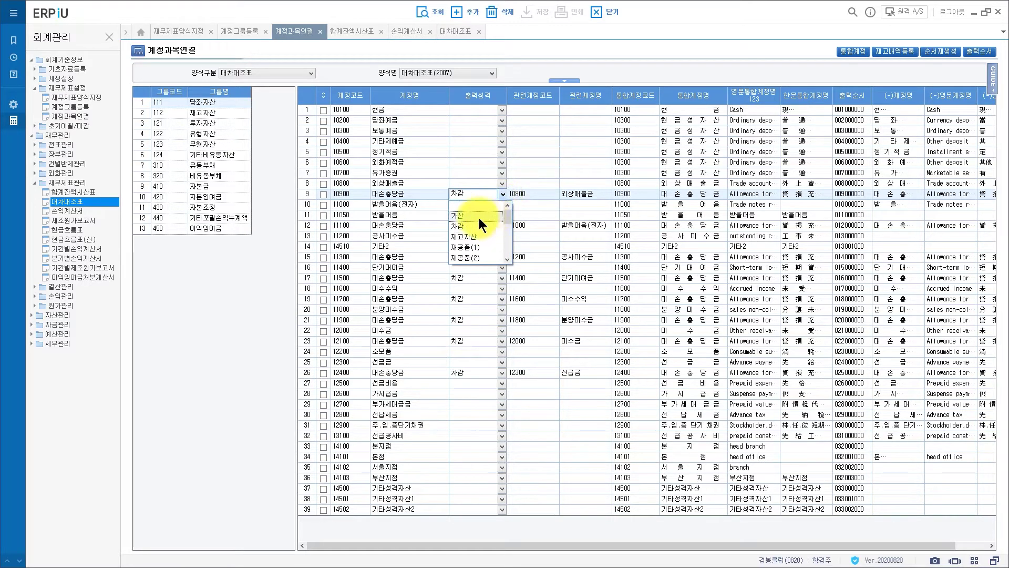
left_click(475, 210)
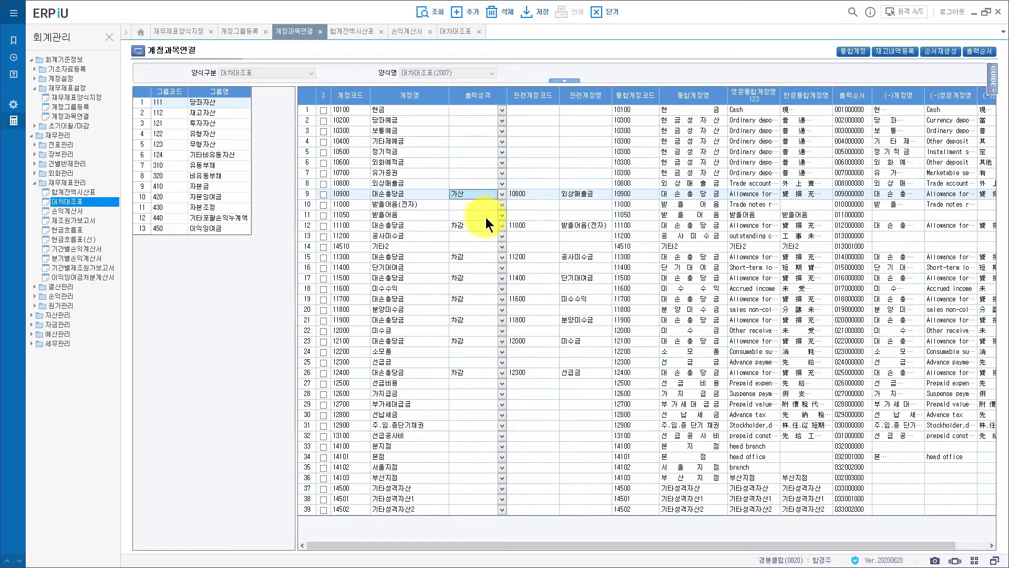
left_click(428, 12)
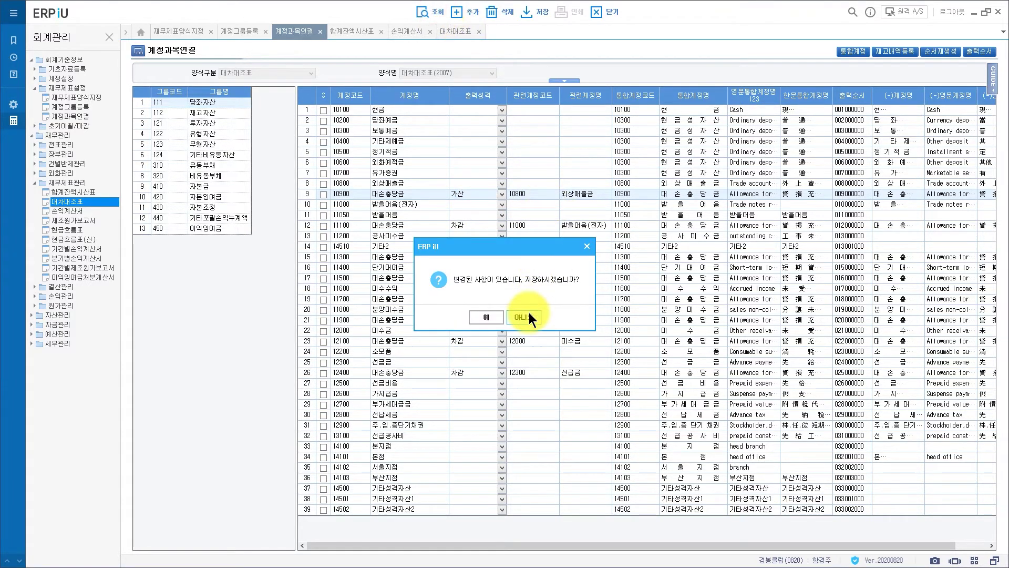
left_click(547, 326)
- Review the 출력성격 and 관련계정코드 of the 대손충당금 accounts in the 당좌자산 group
left_click(465, 193)
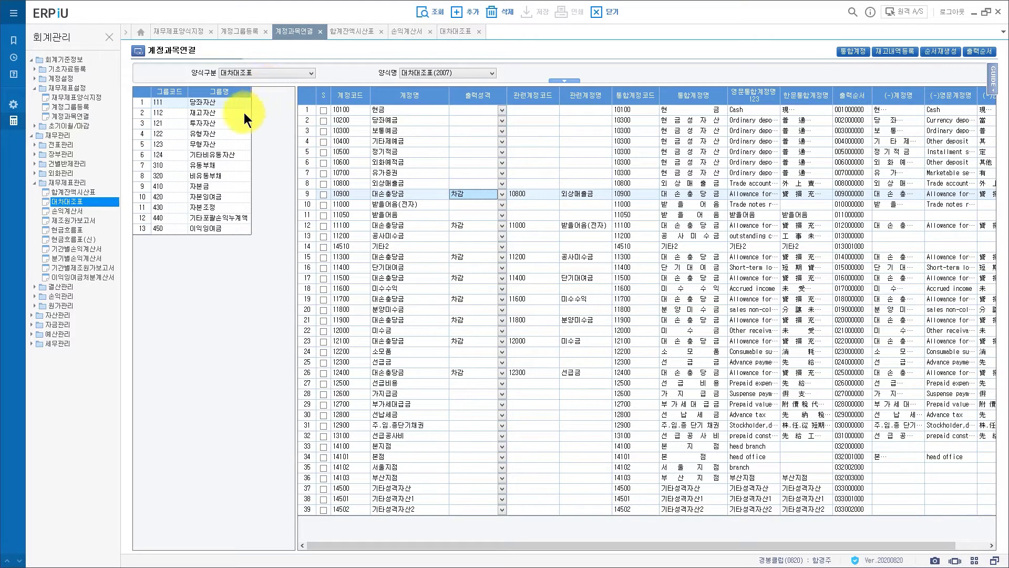
left_click(216, 103)
left_click(382, 194)
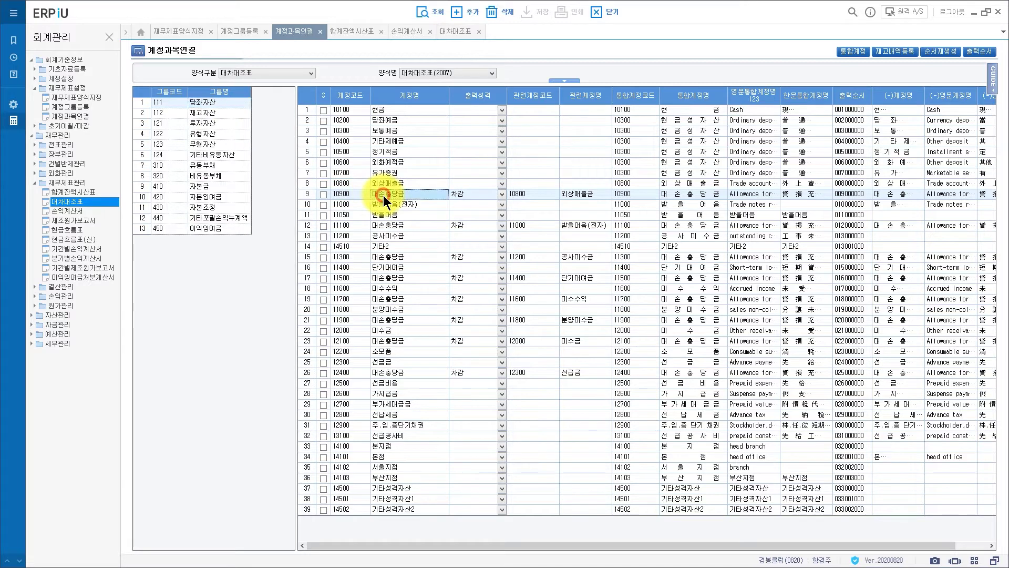
left_click(477, 194)
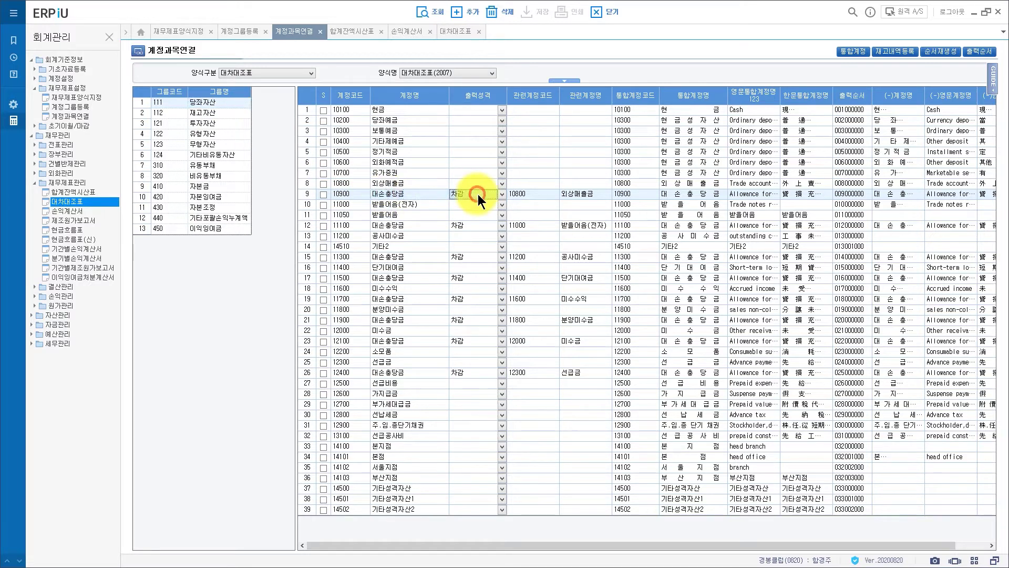
left_click(535, 194)
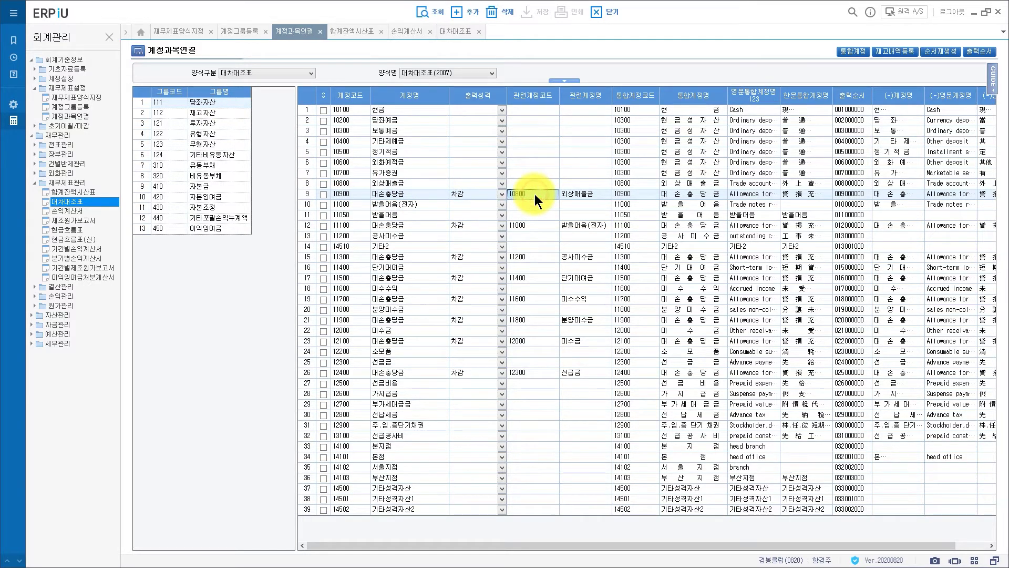
left_click(535, 279)
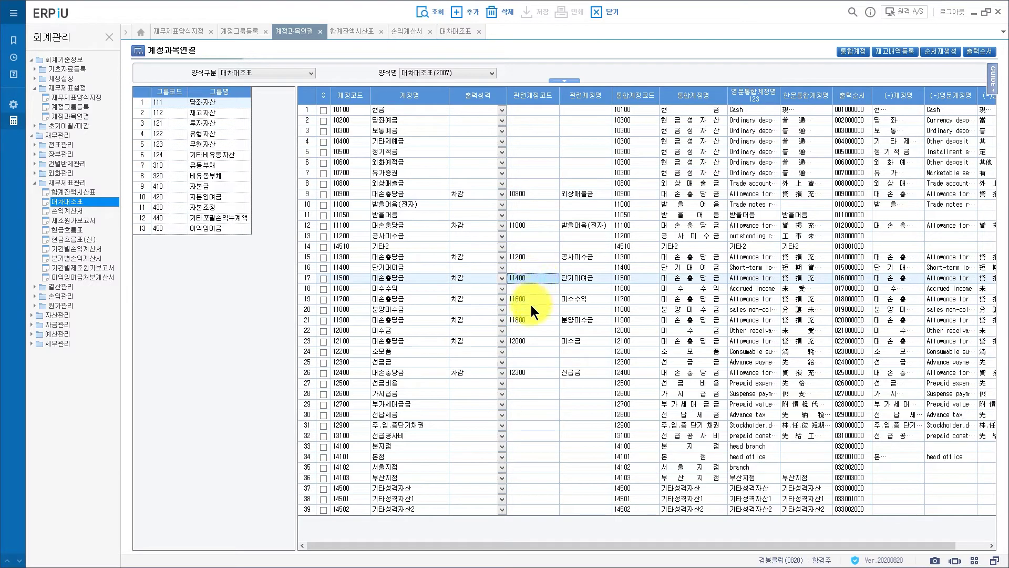
left_click(530, 300)
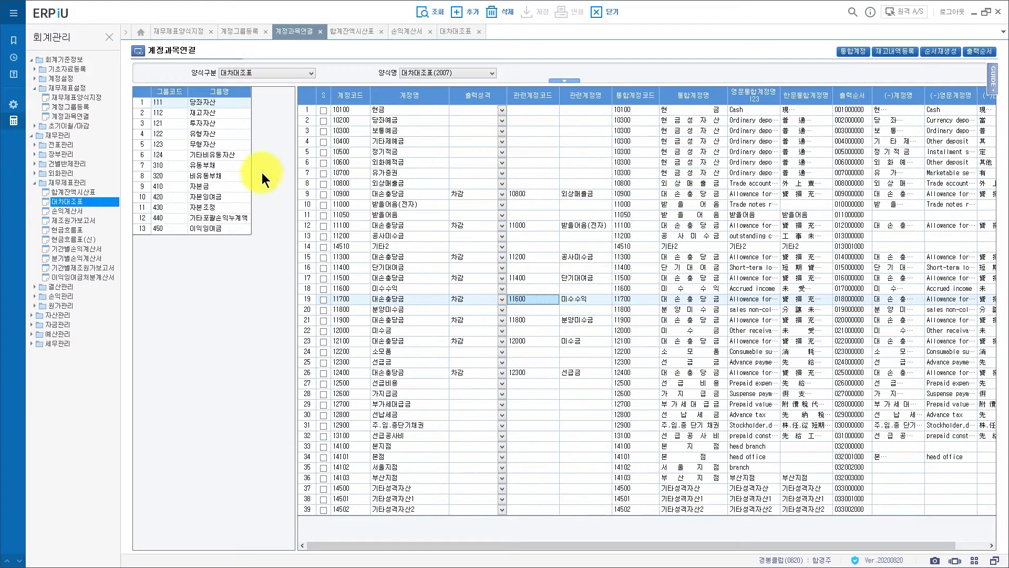
- Check the 출력성격 and related account codes of the 감가상각누계액 accounts in the 유형자산 group
left_click(210, 134)
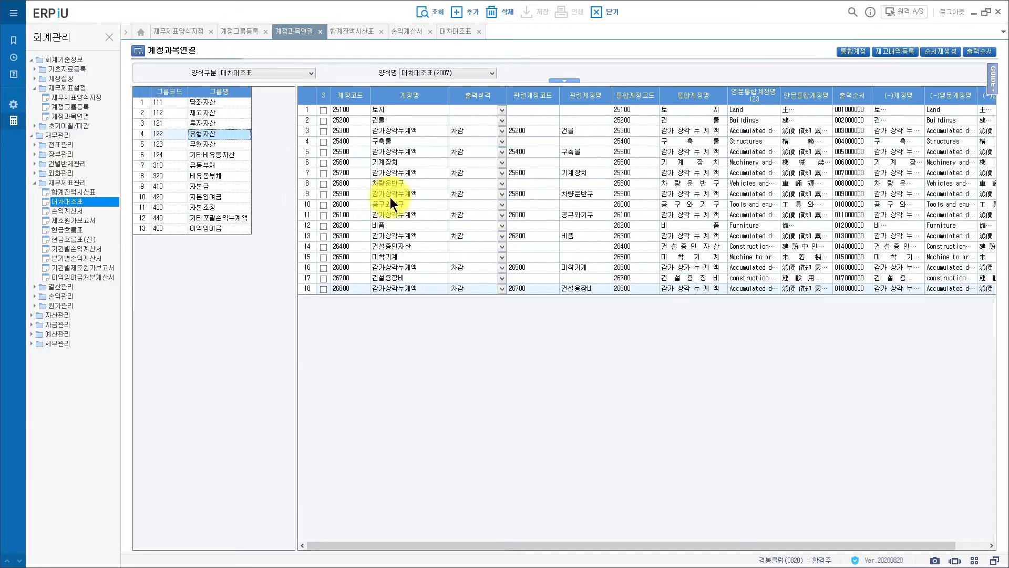
left_click(390, 132)
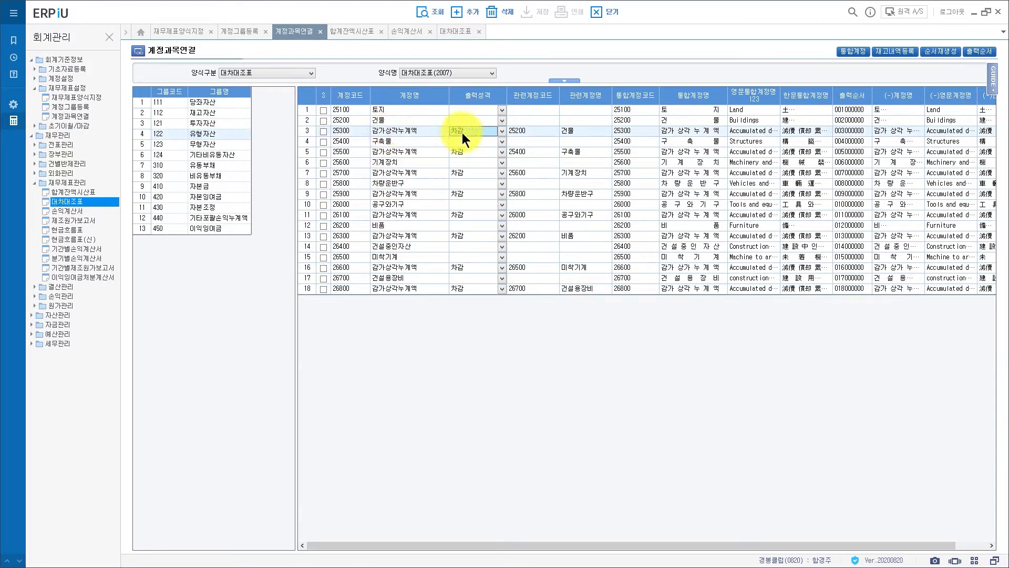
left_click(536, 132)
left_click(538, 151)
left_click(537, 172)
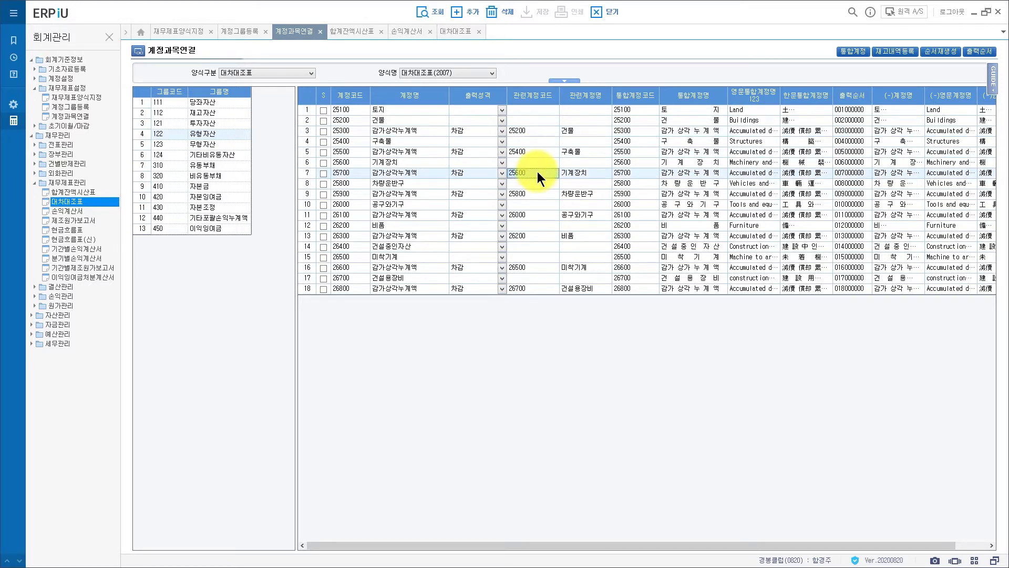
- In the 대차대조표 report, examine how 감가상각누계액 is deducted from 건물 under 유형자산
left_click(455, 31)
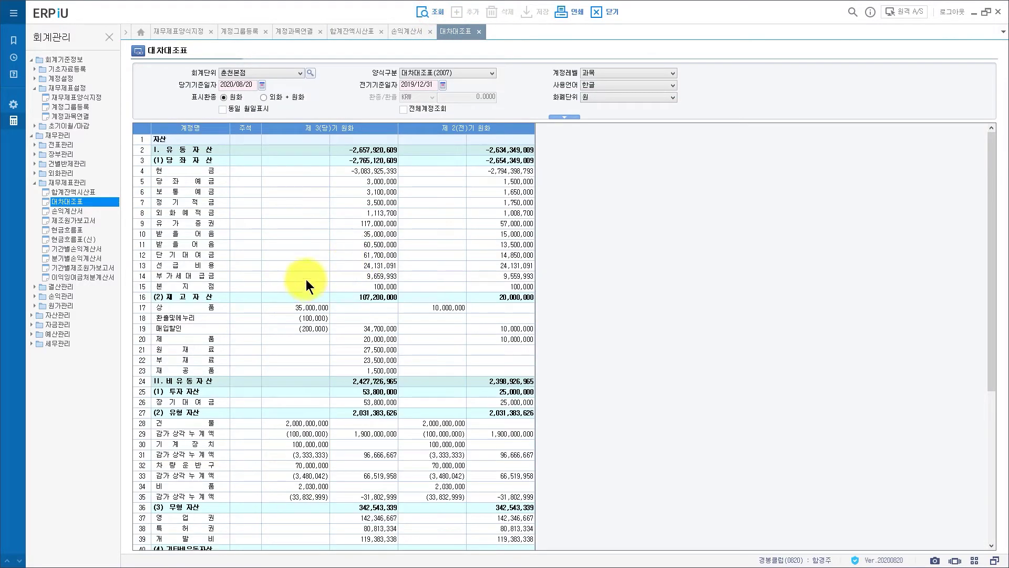
left_click(297, 420)
left_click(319, 434)
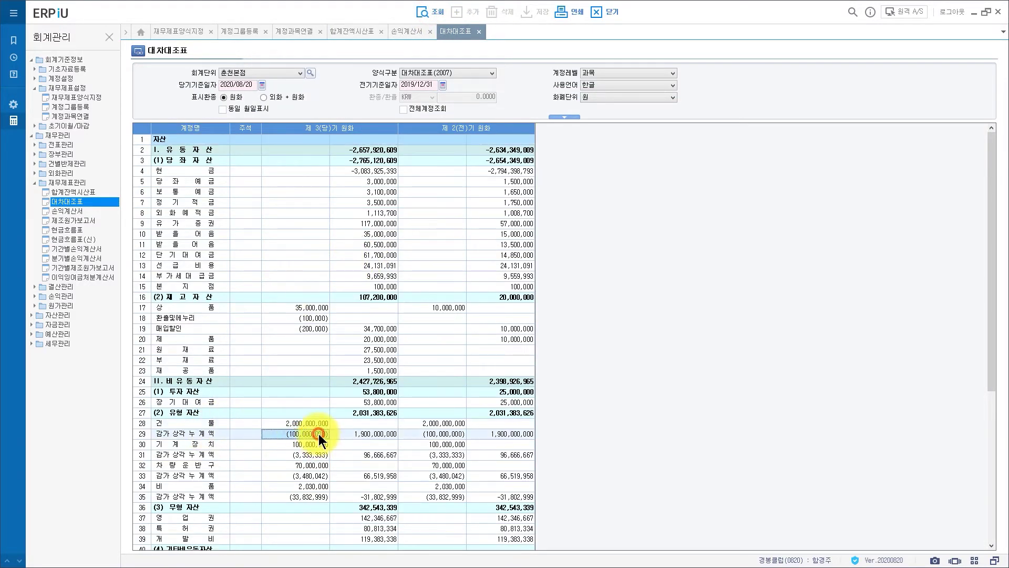
left_click(357, 433)
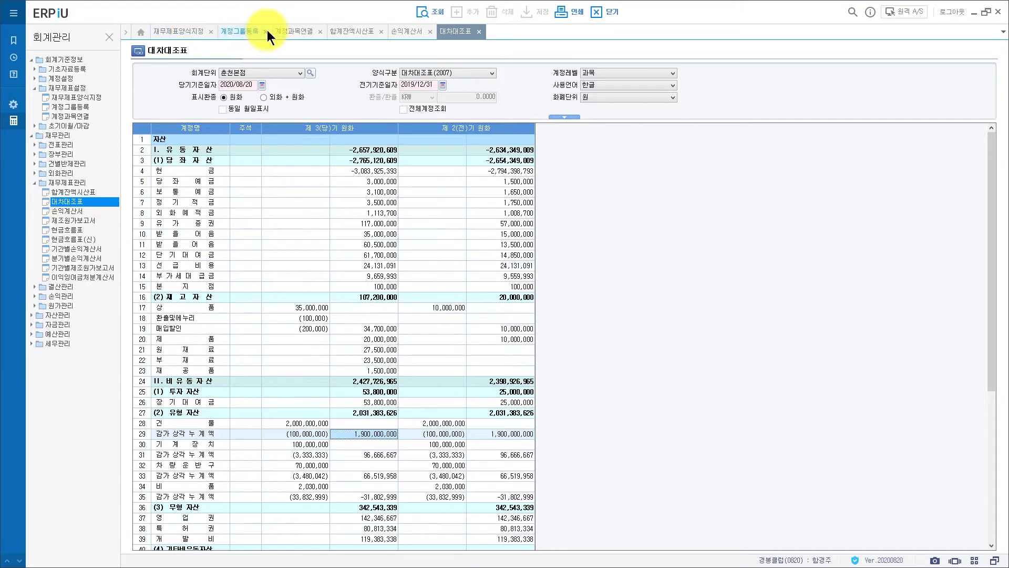
- Return to 계정과목연결 and review the 출력성격 and related account codes of 상품, 제품 and 원재료 in the 재고자산 group
left_click(291, 31)
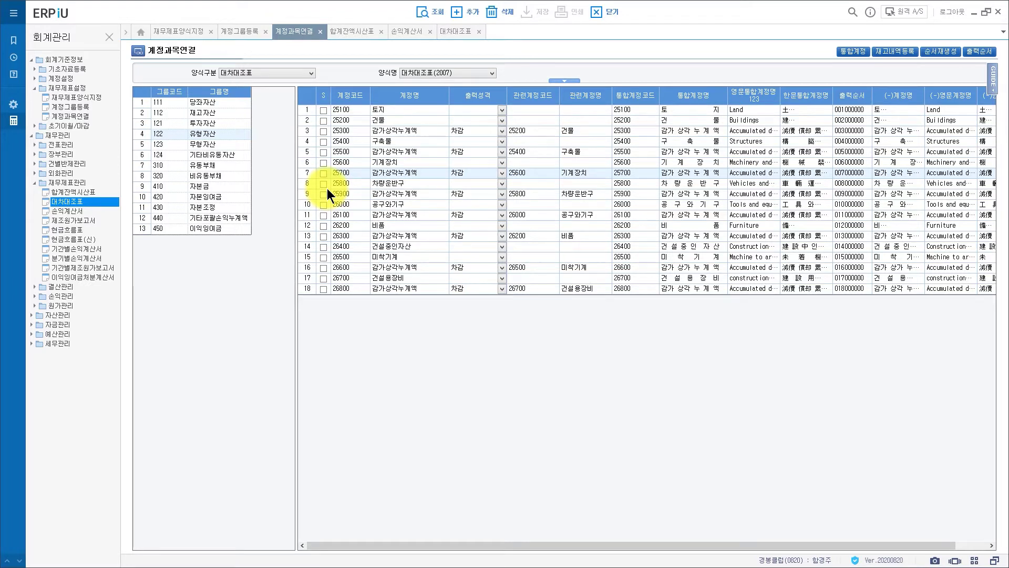
left_click(206, 115)
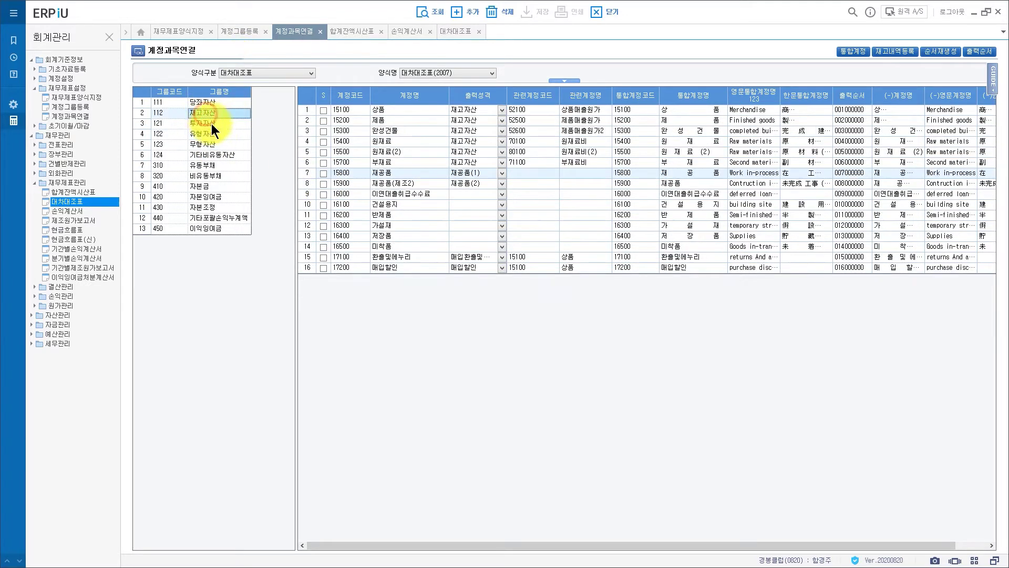
left_click(384, 110)
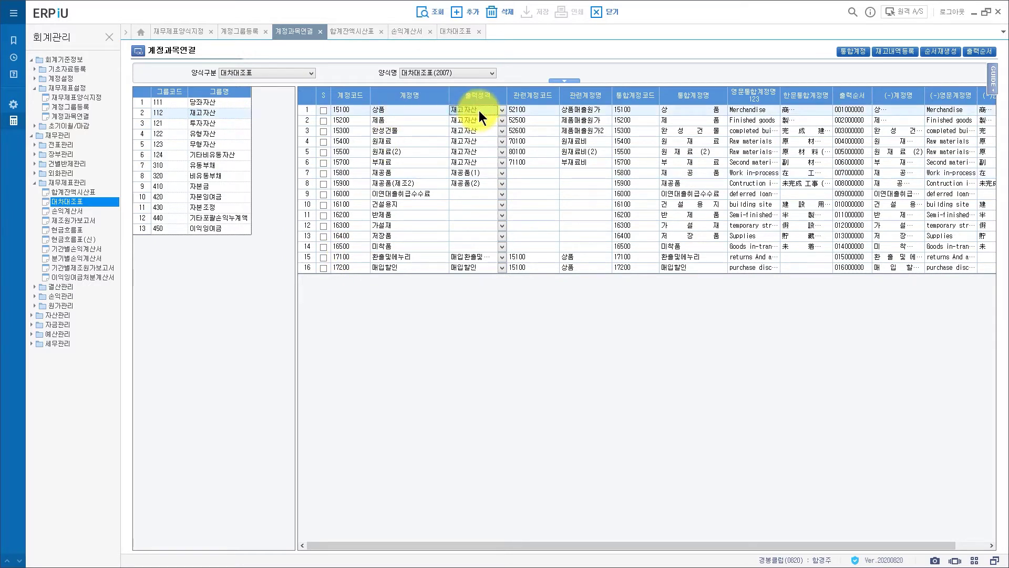
left_click(539, 110)
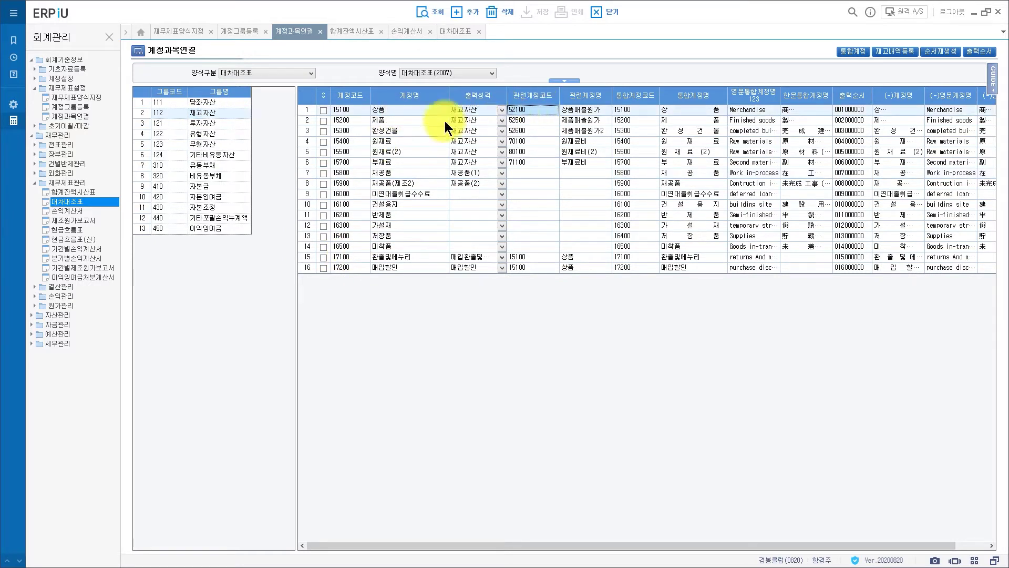
left_click(457, 121)
left_click(544, 119)
left_click(395, 142)
left_click(483, 142)
left_click(544, 140)
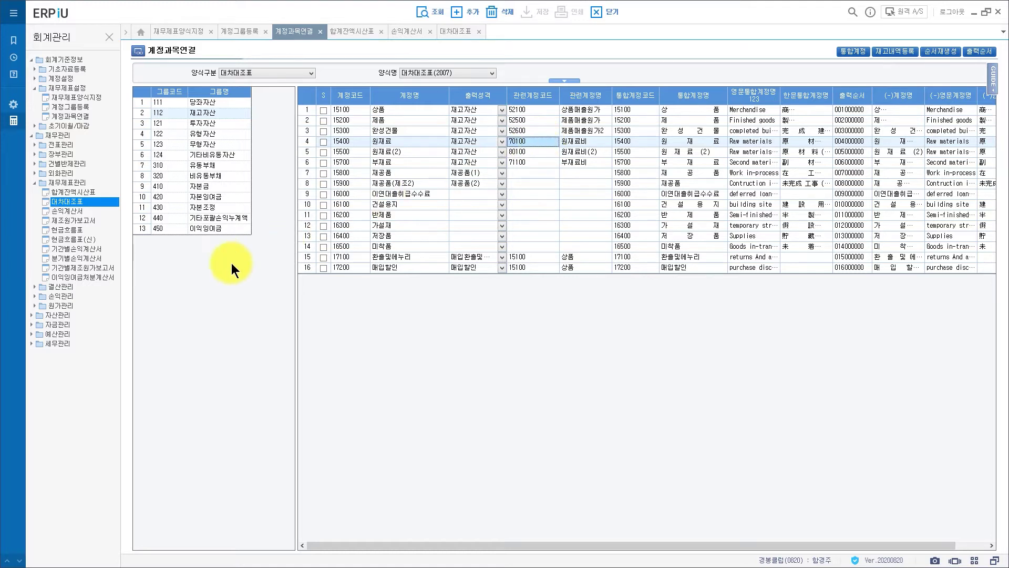
- In the 이익잉여금 group, review the 출력성격 of the 이월이익잉여금 and 당기순이익 accounts
left_click(204, 228)
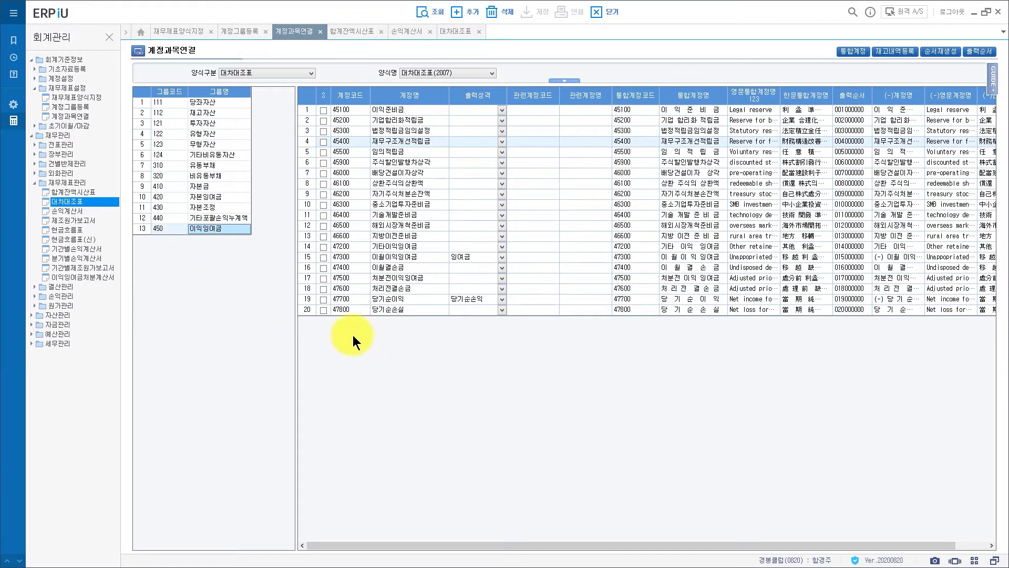
left_click(396, 256)
left_click(450, 256)
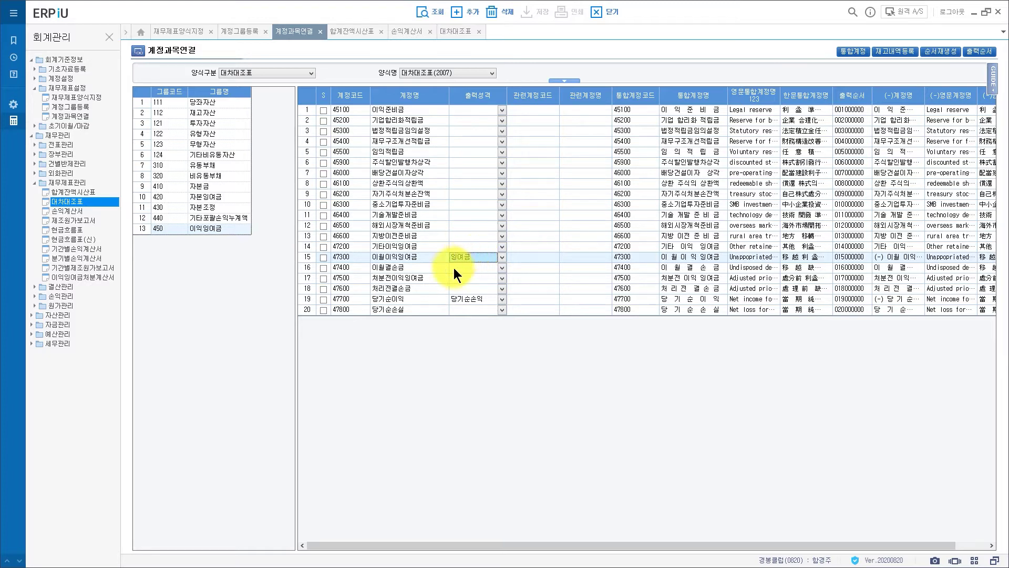
key("Down")
key("Down")
key("Down")
key("Down")
- Clear the 출력성격 of the 당기순이익 account (47700) and save the change
left_click(501, 298)
left_click(480, 311)
left_click(533, 12)
left_click(524, 322)
- In the 손익계산서 report, check the current-period amount of 당기순이익
left_click(408, 31)
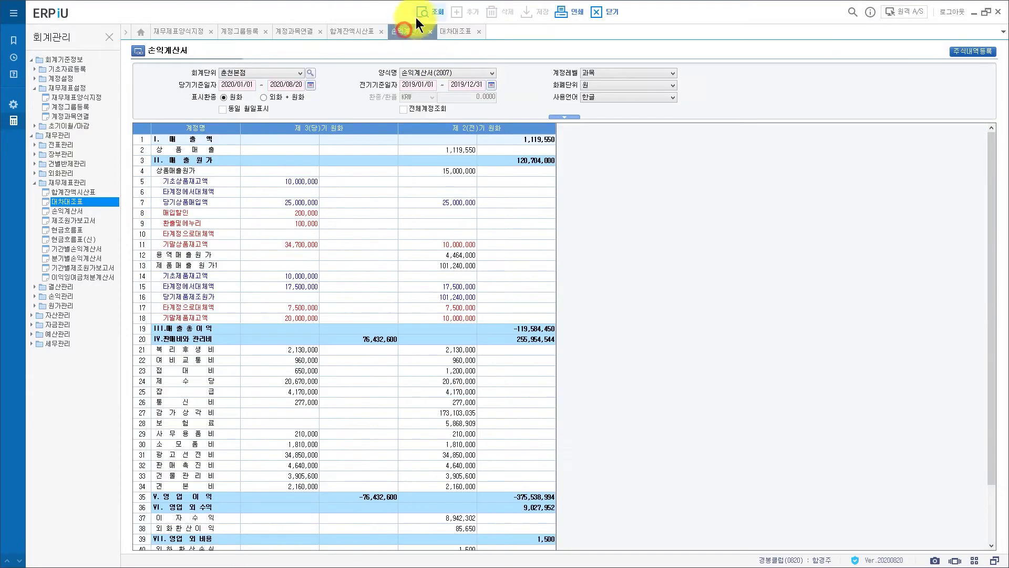
left_click(308, 251)
scroll(308, 249, "down", 2)
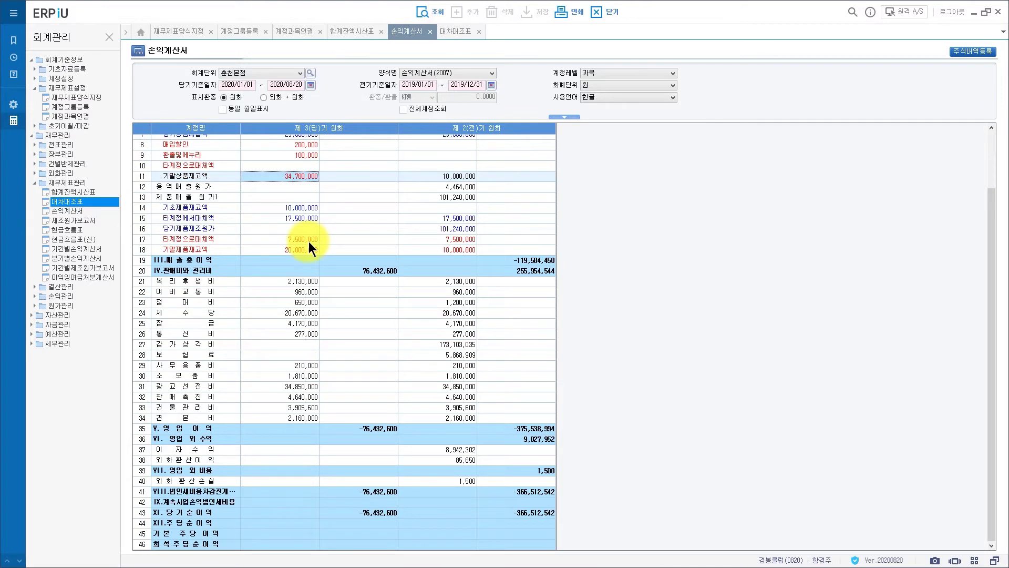
left_click(365, 511)
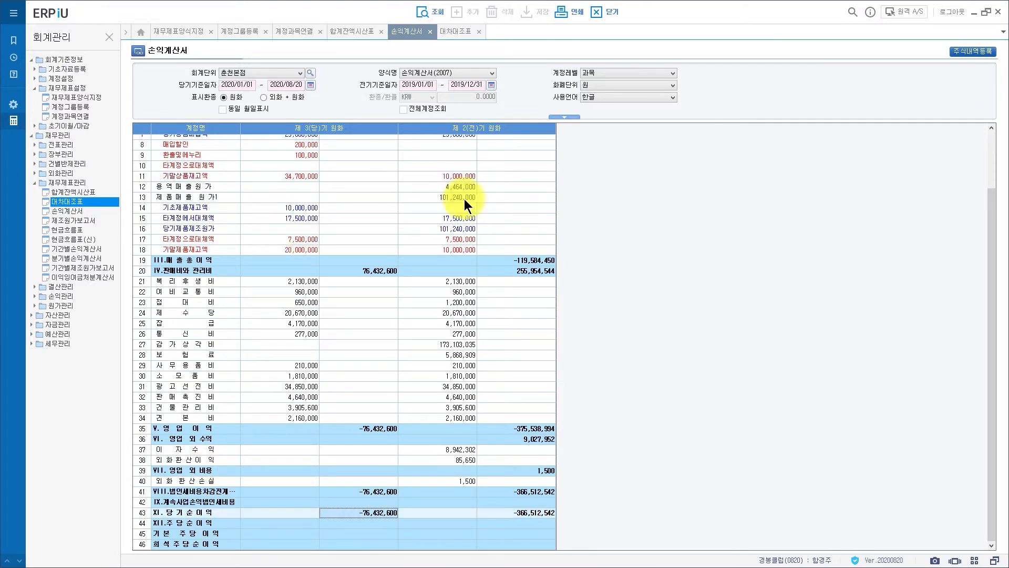
- In the 대차대조표 report, examine the lines shown under 이익잉여금 in the 자본 section
left_click(462, 32)
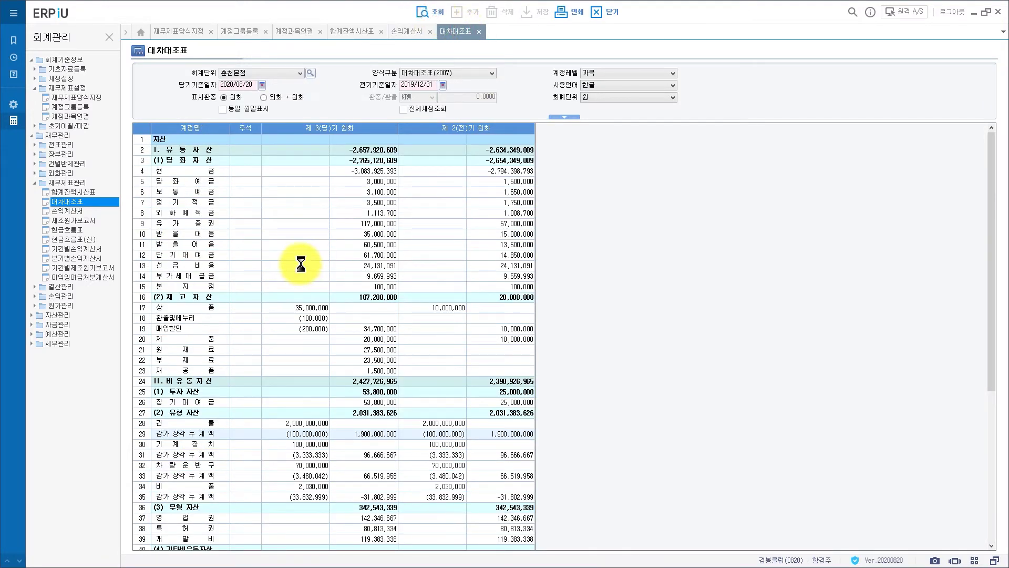
scroll(301, 262, "down", 5)
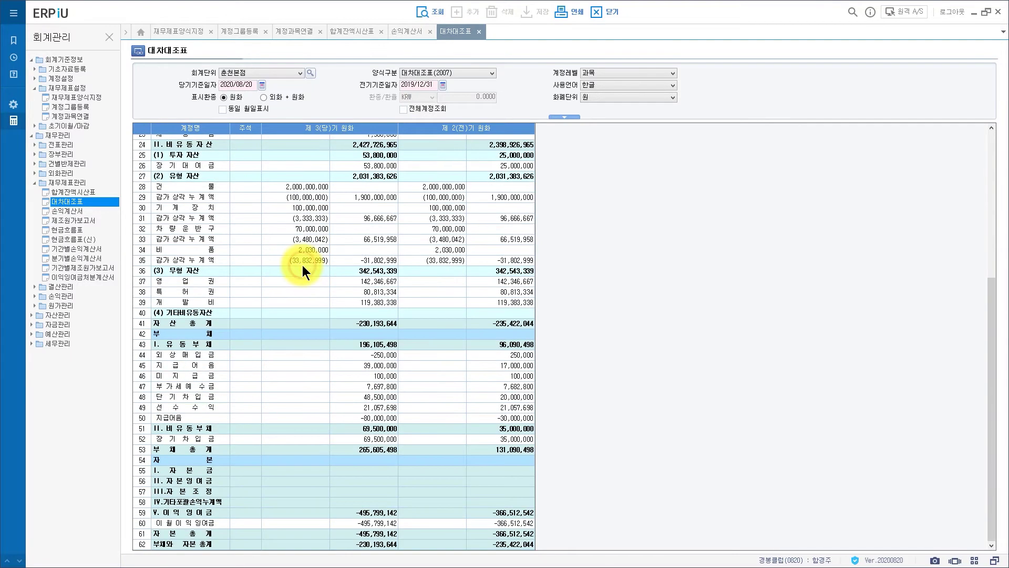
left_click(285, 522)
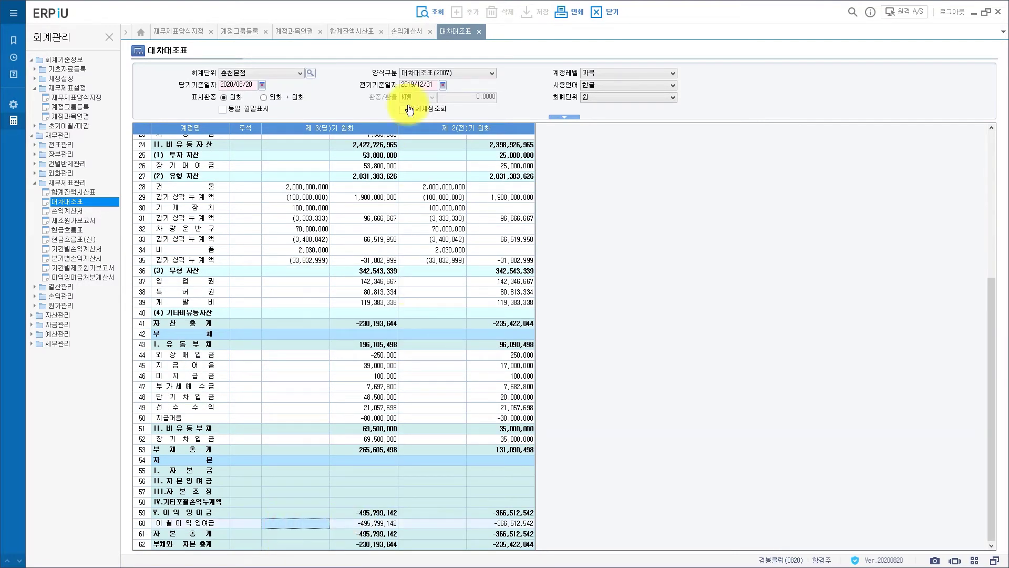
- Return to 계정과목연결, set the 출력성격 of 당기순이익 (47700) to 당기순손익 and save
left_click(287, 32)
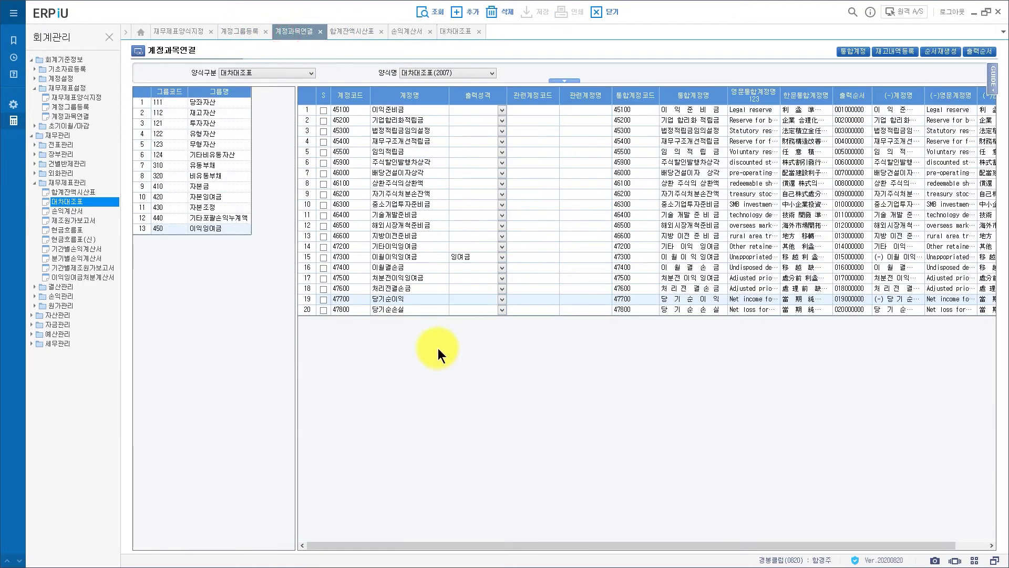
left_click(502, 299)
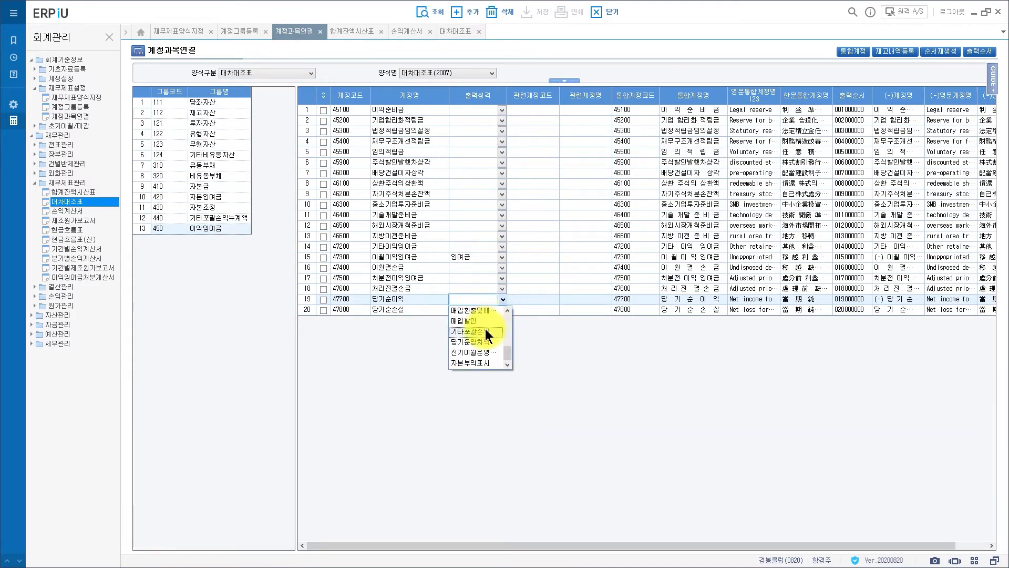
left_click(483, 331)
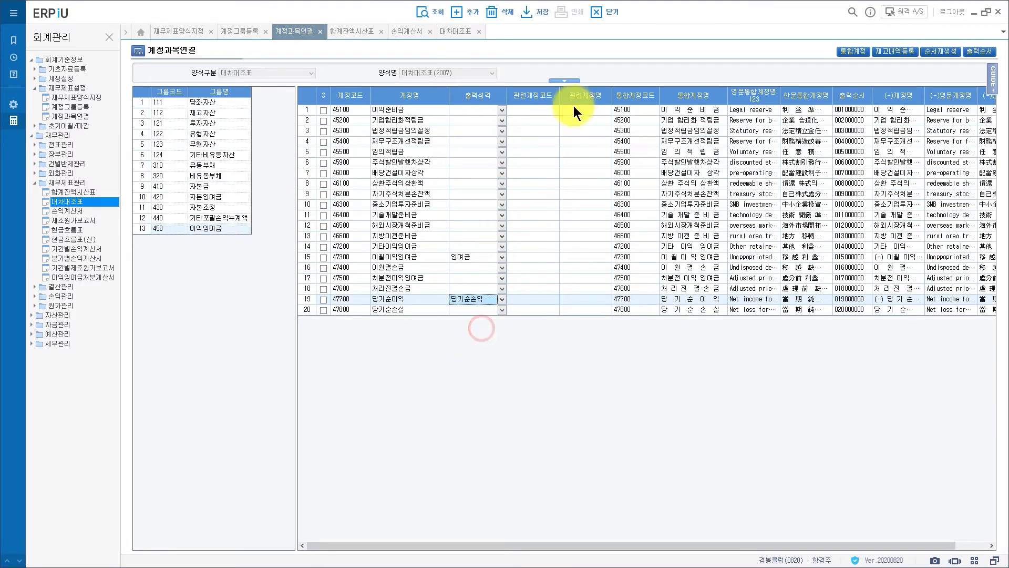
left_click(533, 11)
left_click(515, 317)
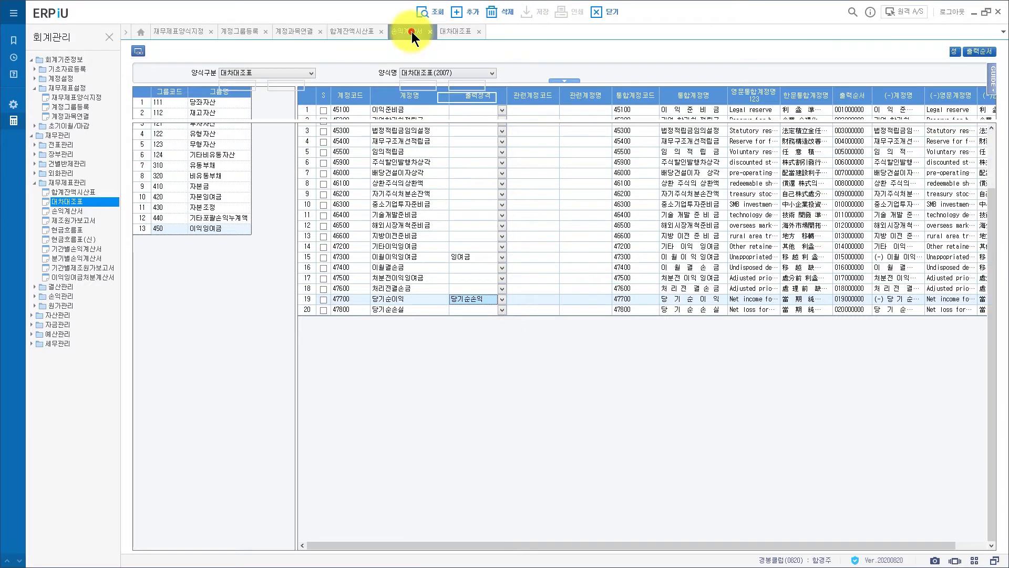
- Rerun the 손익계산서 and 대차대조표 reports and compare their current-period 당기순이익 amounts
left_click(412, 31)
left_click(427, 11)
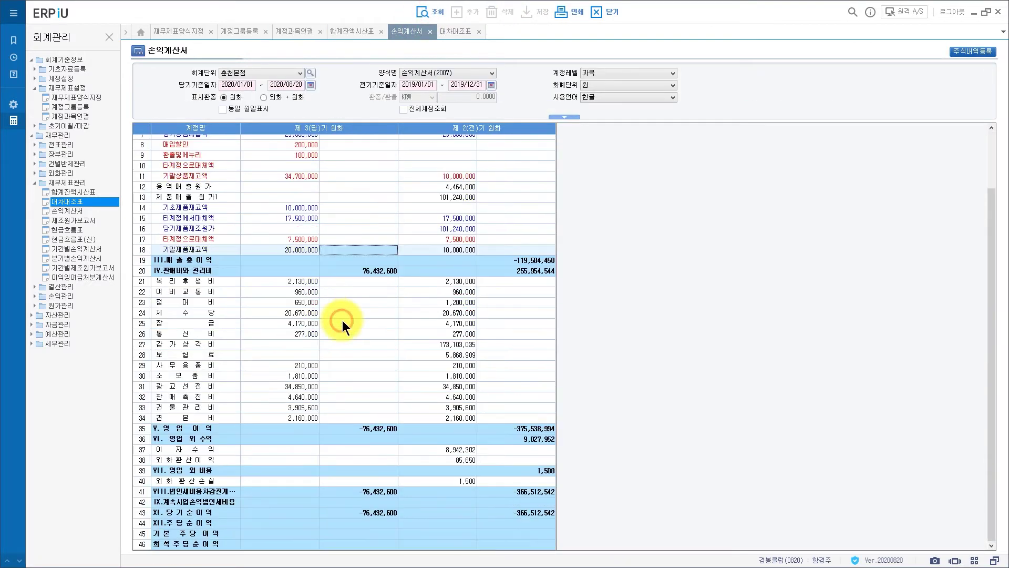
left_click(198, 512)
left_click(457, 31)
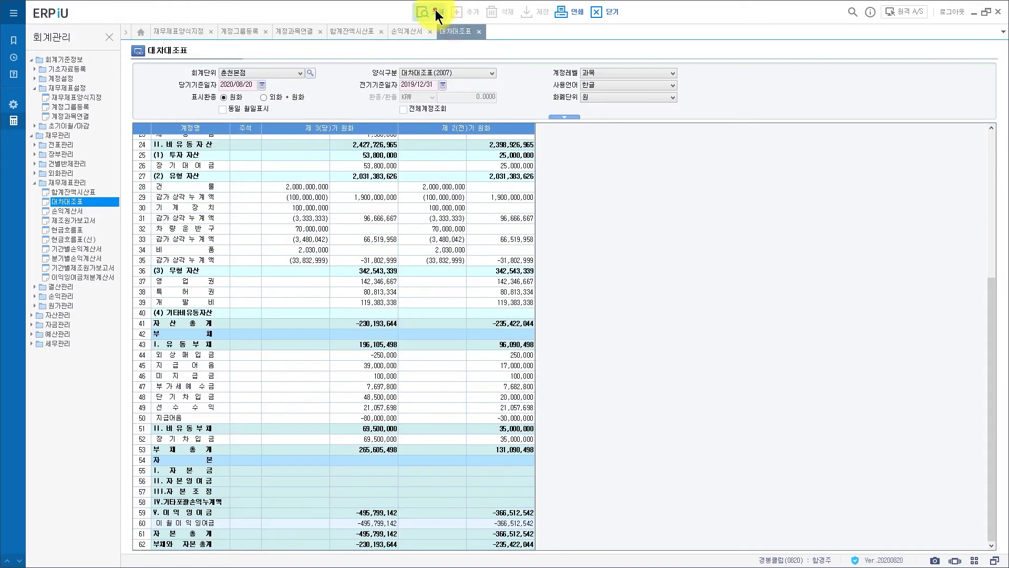
left_click(436, 13)
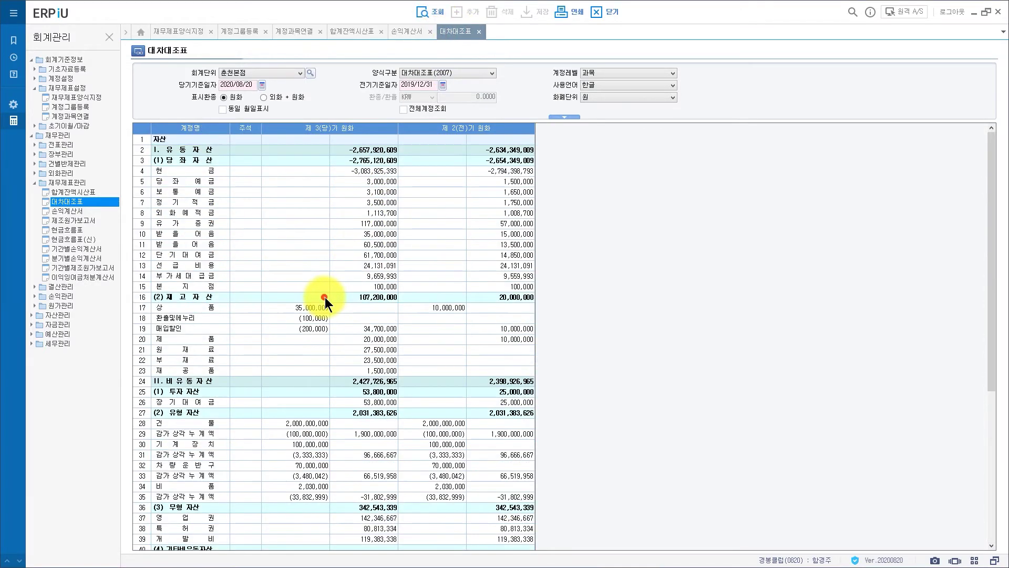
left_click(322, 523)
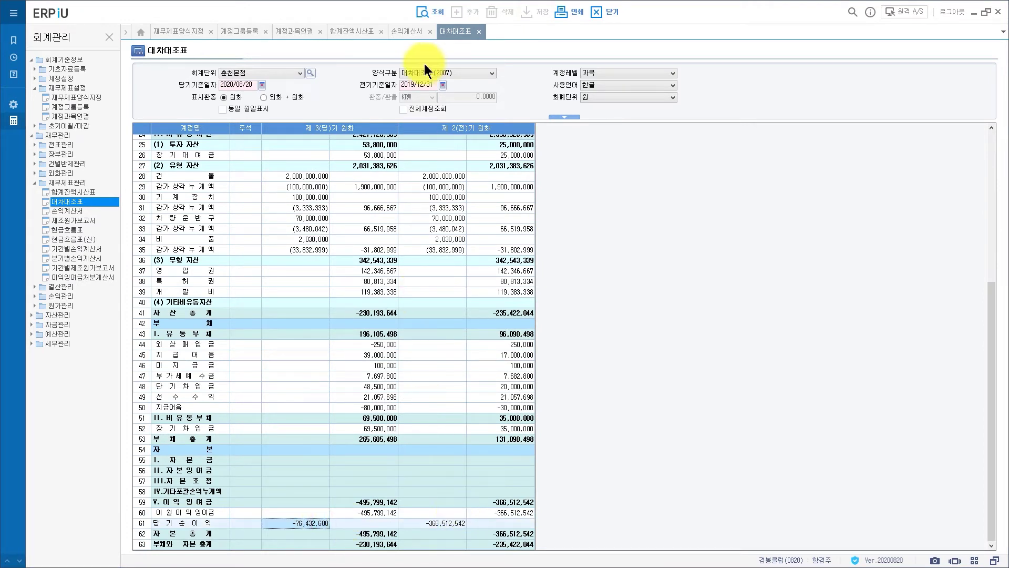
- In 계정과목연결, widen the 출력성격 column for the 재고자산 group and review the 환출및에누리 and 매입할인 accounts
left_click(295, 32)
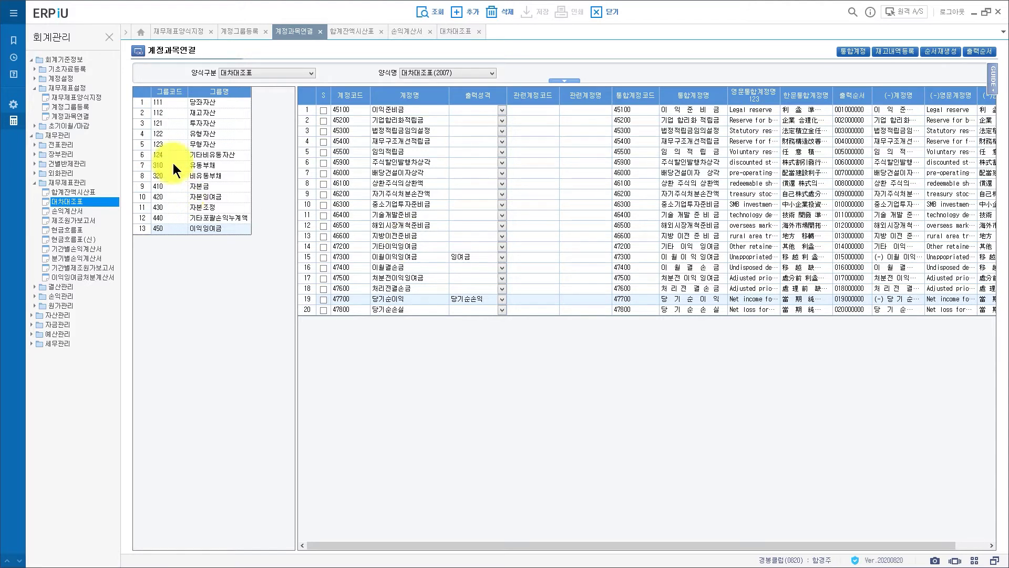
left_click(211, 115)
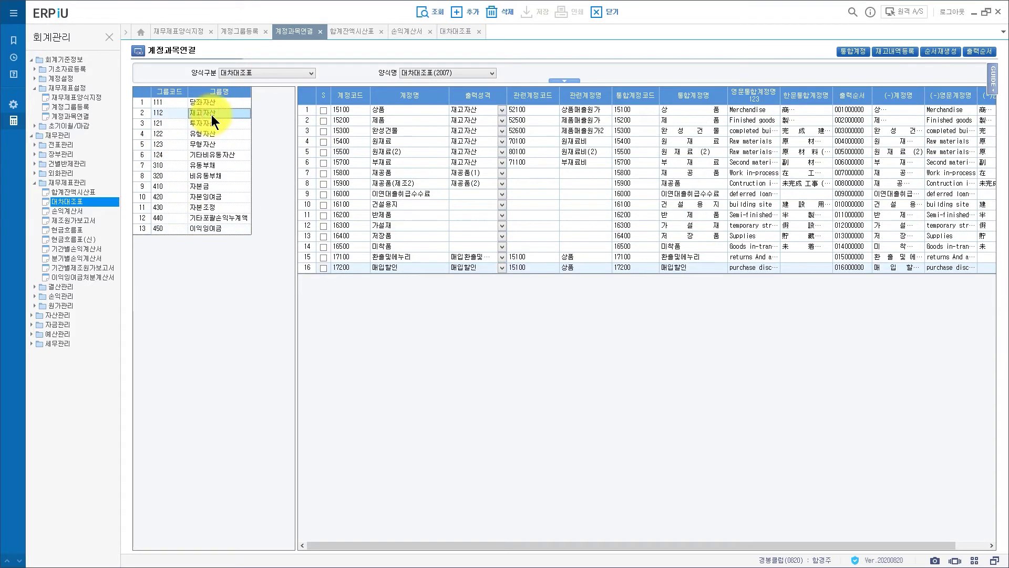
left_click_drag(507, 94, 574, 100)
left_click(421, 259)
left_click(404, 271)
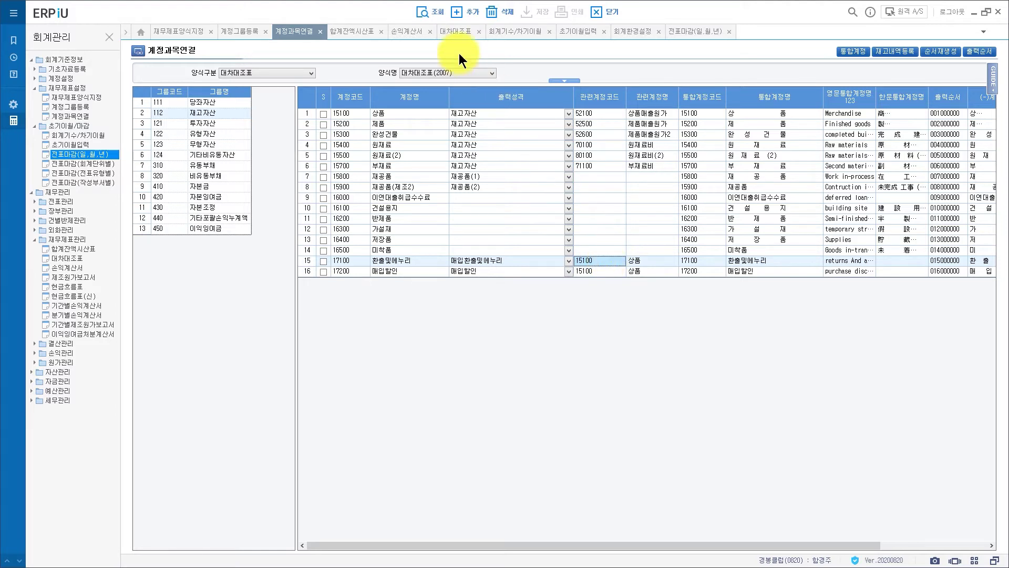
- In the 대차대조표 report, examine how 환출및에누리 and 매입할인 are deducted from 상품 under 재고자산
left_click(455, 31)
left_click(191, 296)
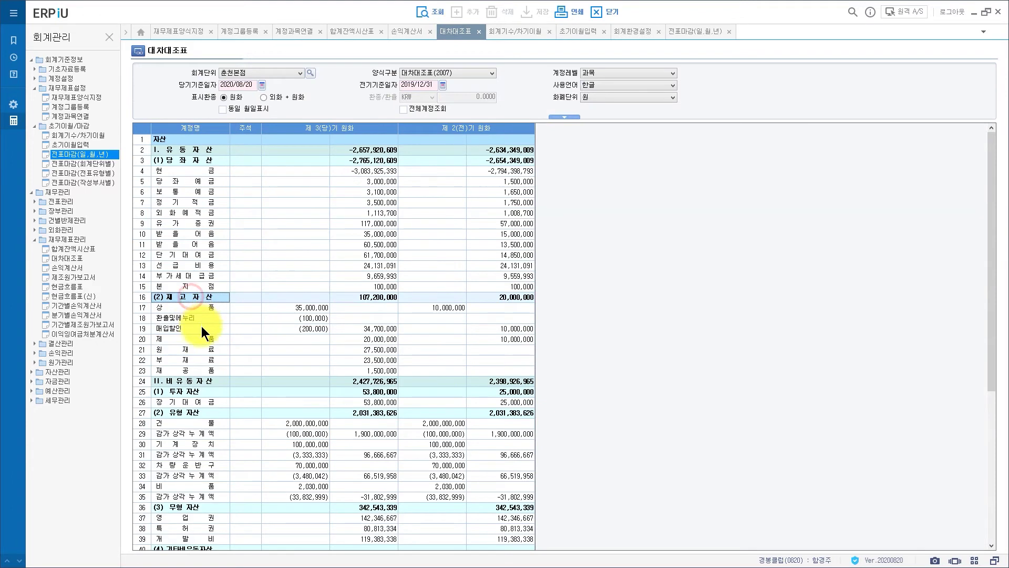
left_click(197, 316)
left_click(191, 327)
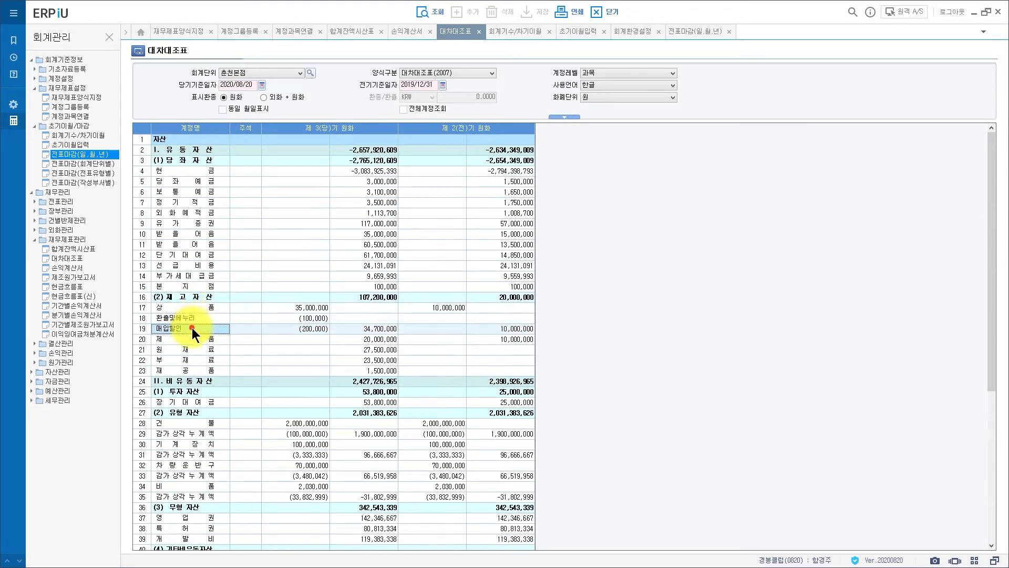
left_click(315, 319)
left_click(315, 328)
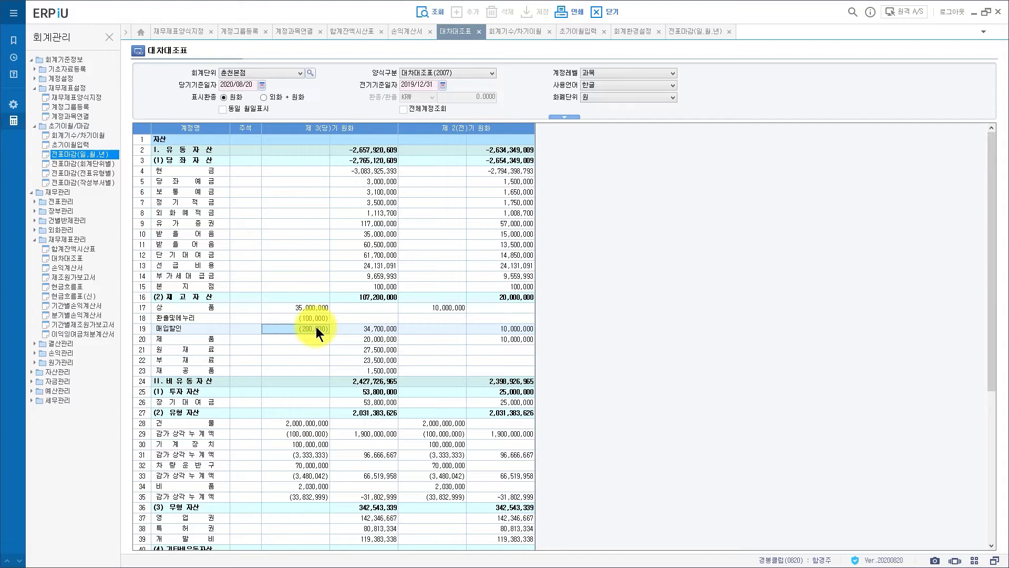
- In 계정과목연결, query the account links for 양식구분 합계잔액시산표 with 양식명 합계잔액시산표(2007)
left_click(293, 32)
left_click(269, 73)
left_click(257, 83)
left_click(419, 72)
left_click(431, 86)
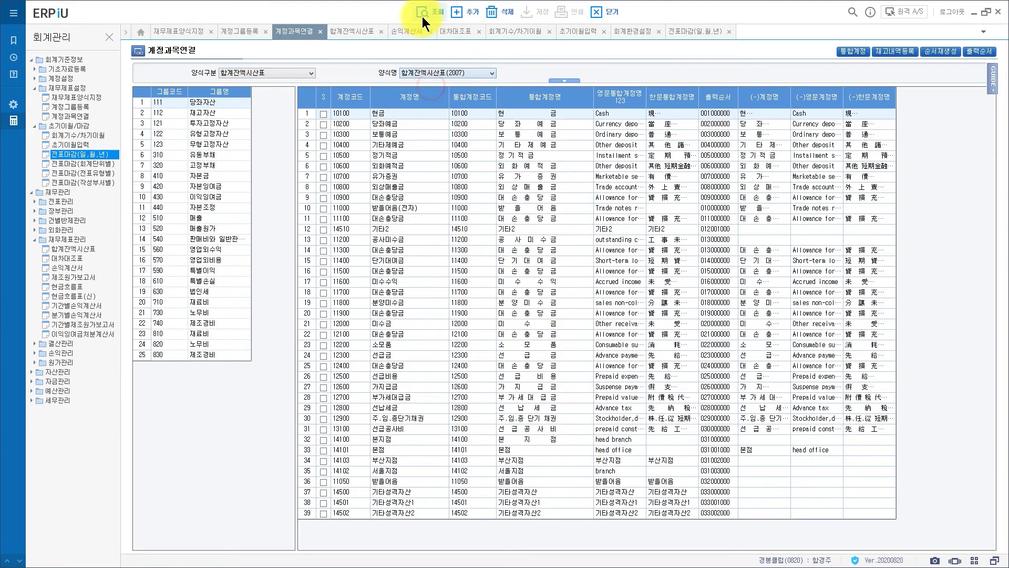
left_click(422, 12)
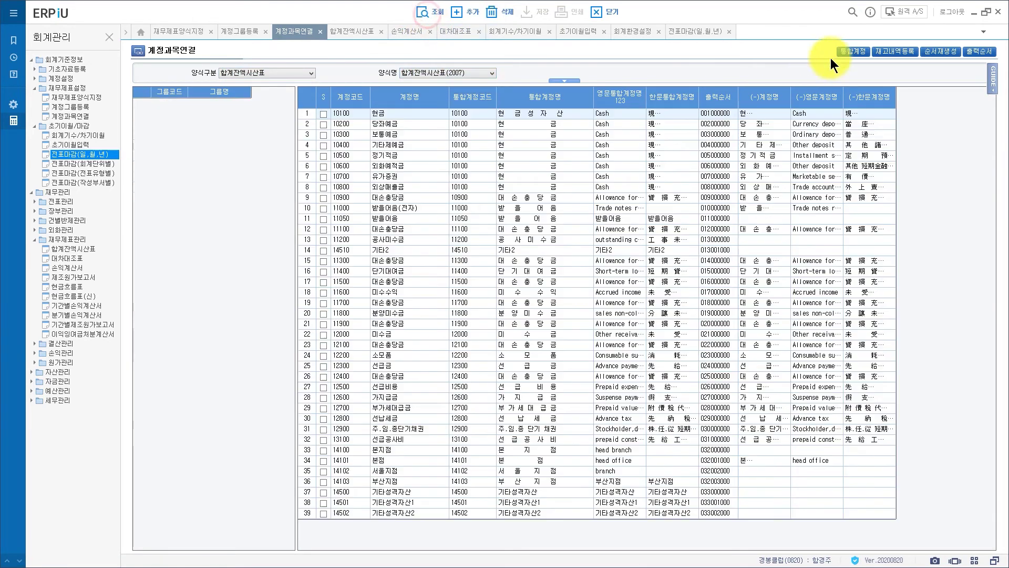
- Add account 10900 대손충당금 to the 현금성자산 통합계정 (10100) in 통합계정지정 and save the account links
left_click(856, 51)
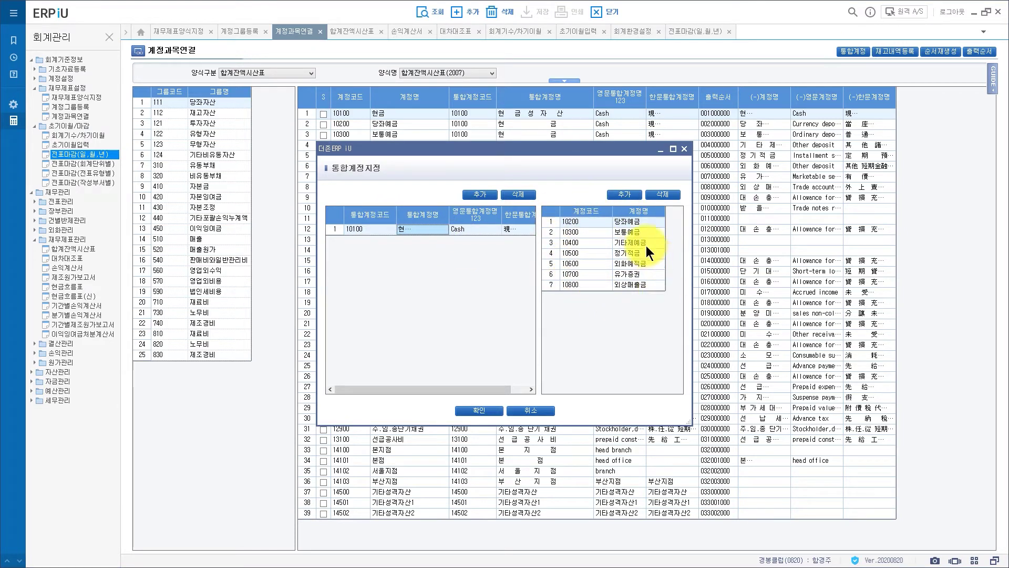
left_click(624, 194)
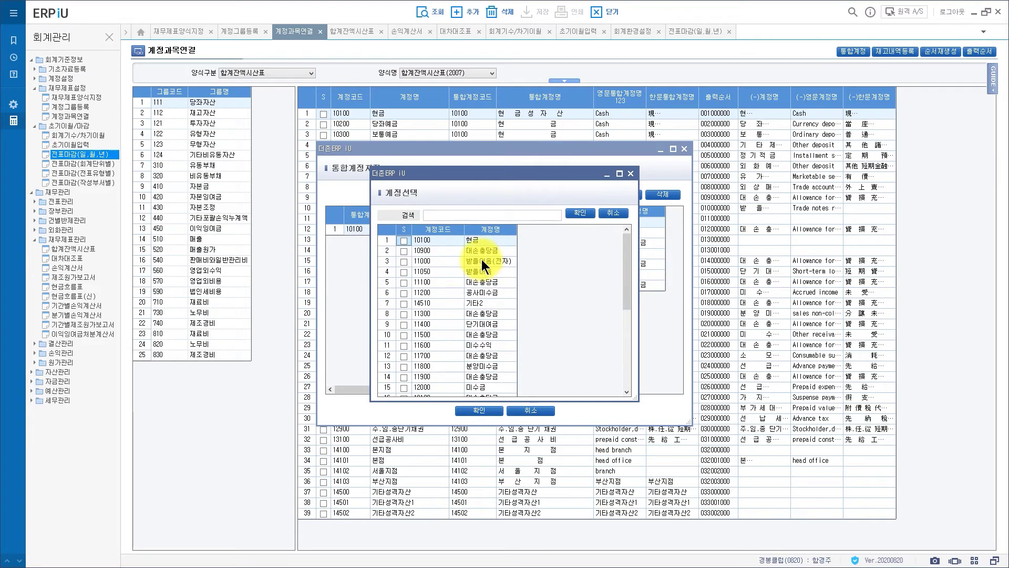
left_click(404, 250)
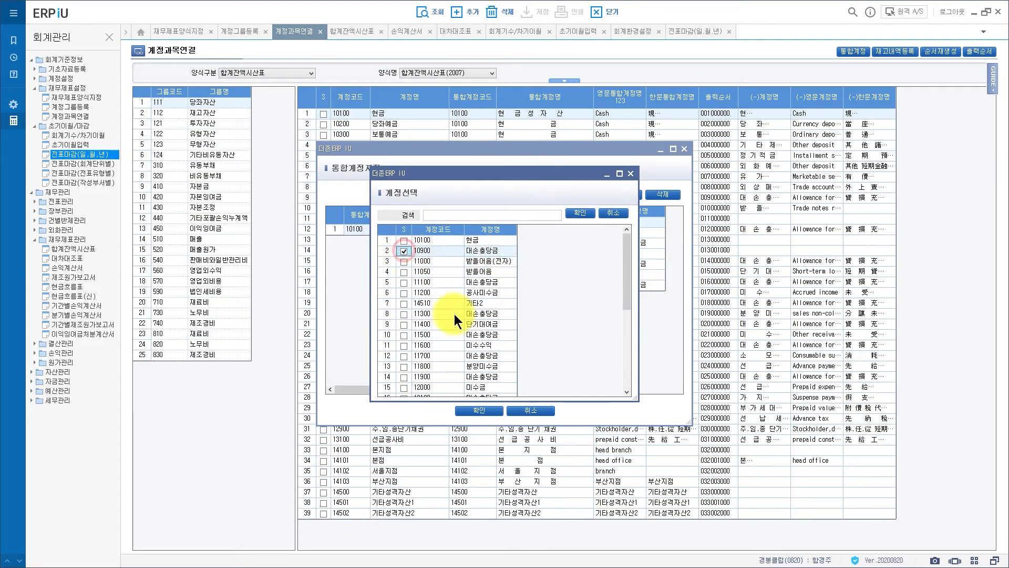
left_click(571, 215)
left_click(484, 409)
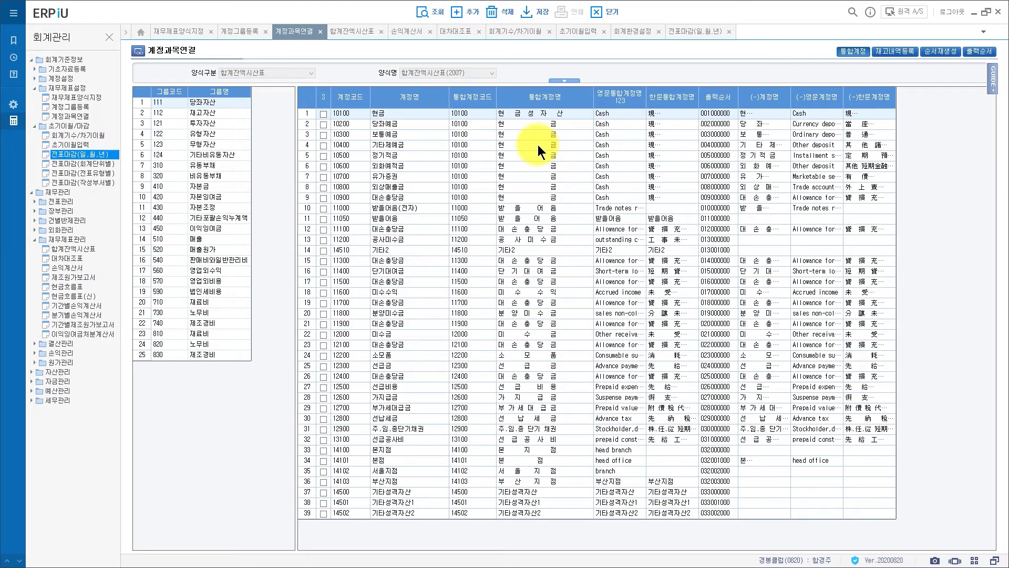
left_click(551, 112)
left_click(528, 15)
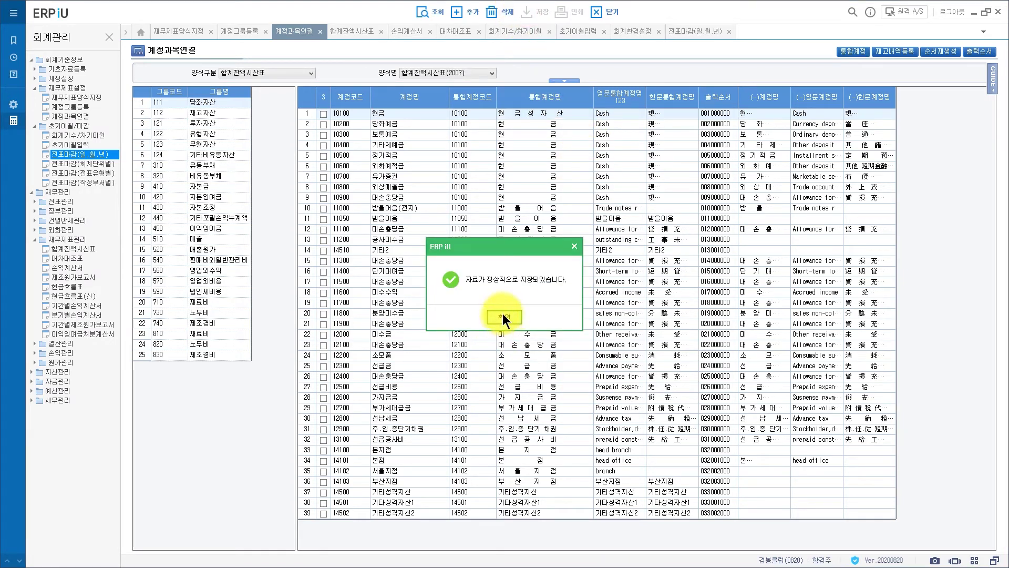
left_click(503, 315)
- Rerun the 합계잔액시산표 report at the 통합 계정레벨 and check the combined 현금성자산 line
left_click(353, 32)
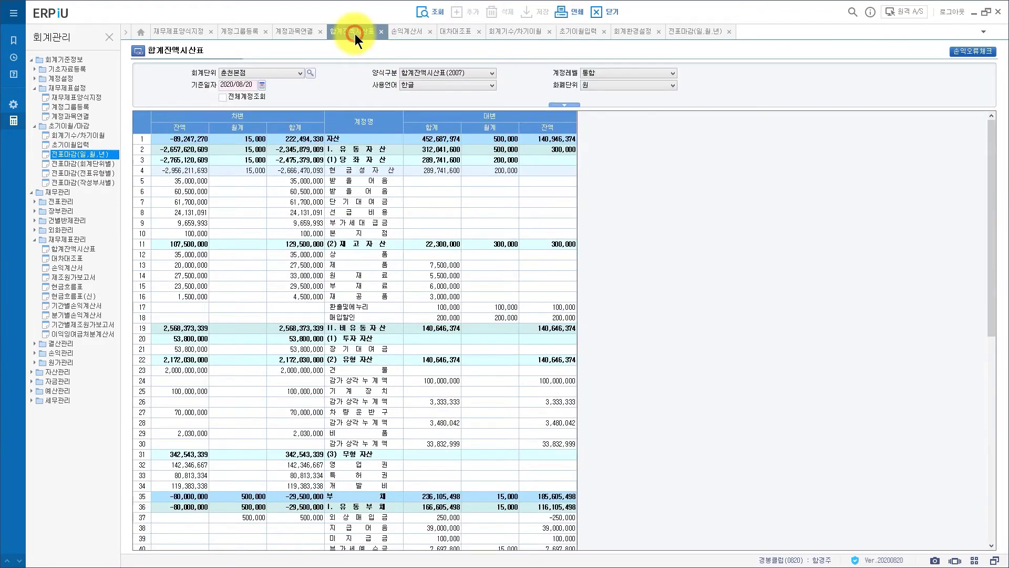
left_click(424, 11)
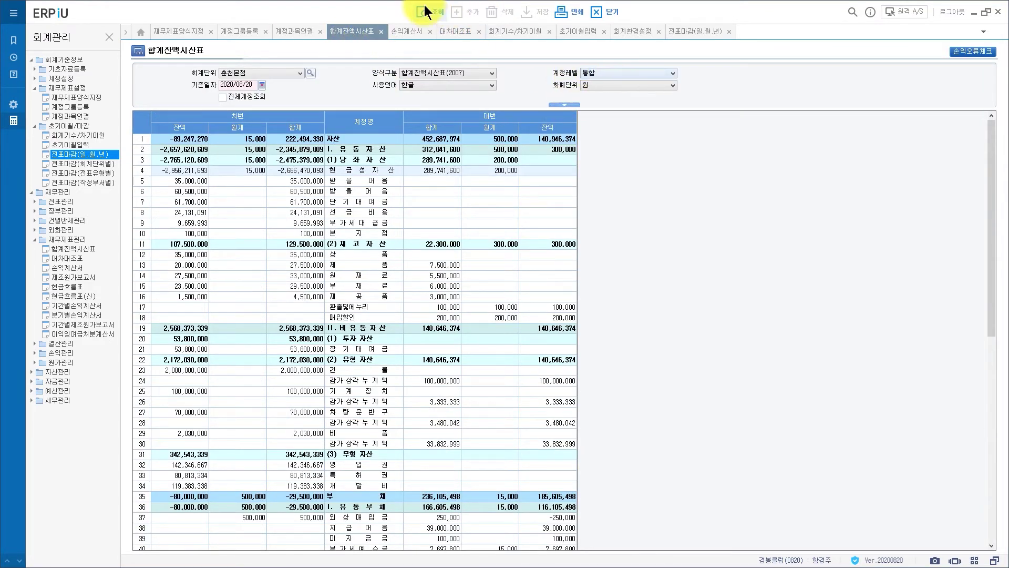
left_click(367, 169)
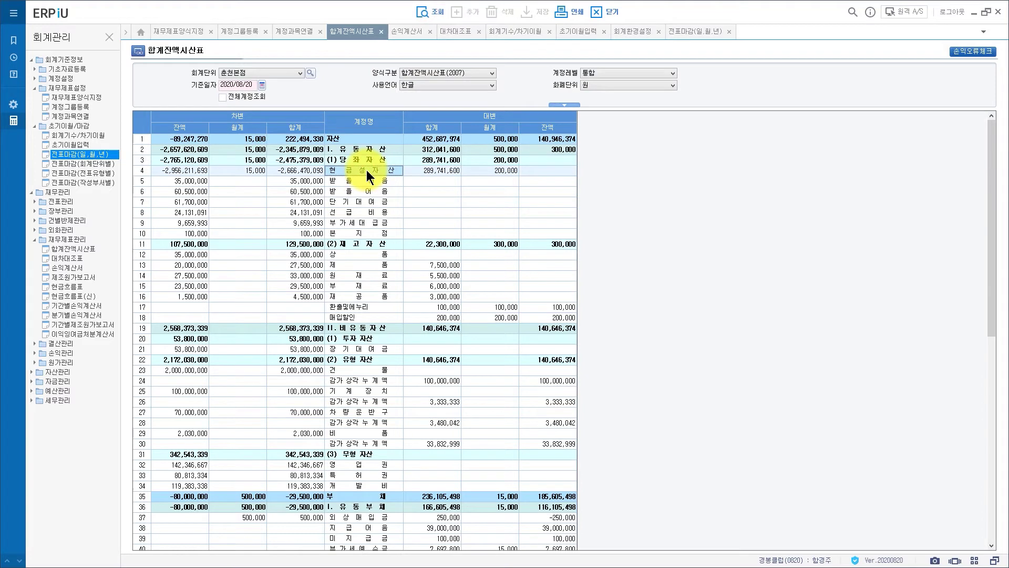
left_click(445, 170)
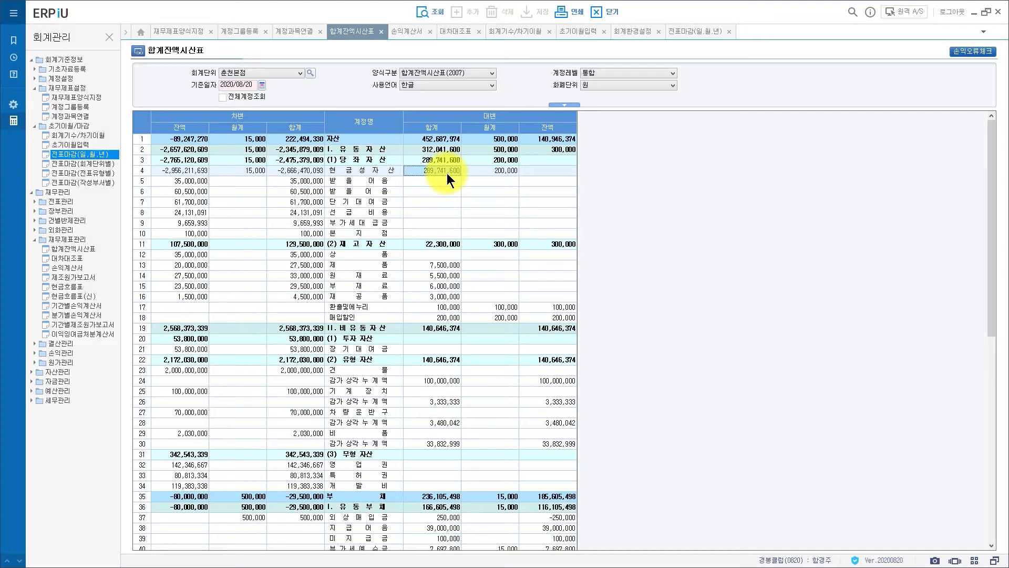
- Return to 계정과목연결 and switch 양식구분 to 손익계산서 to query its account links
left_click(292, 32)
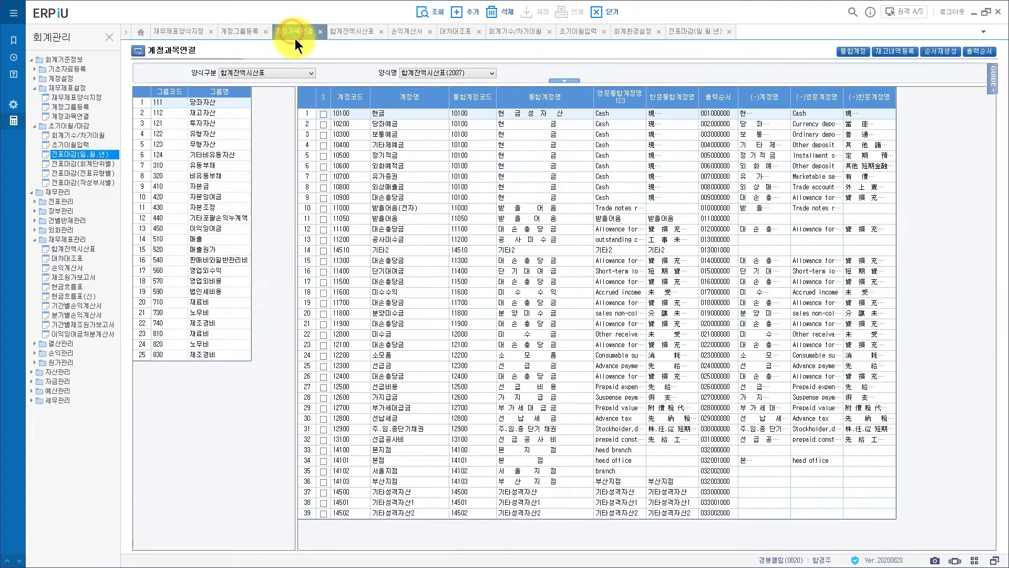
left_click(264, 72)
left_click(244, 93)
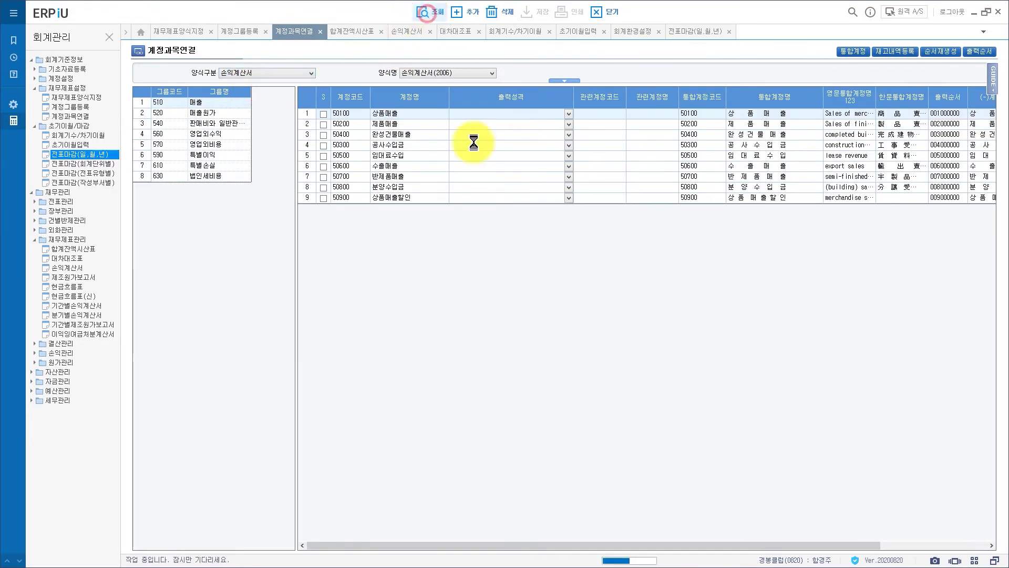
- Review the cost-of-sales accounts and their inventory items in 재고내역등록 for 손익계산서(2006), closing it without changes
left_click(895, 51)
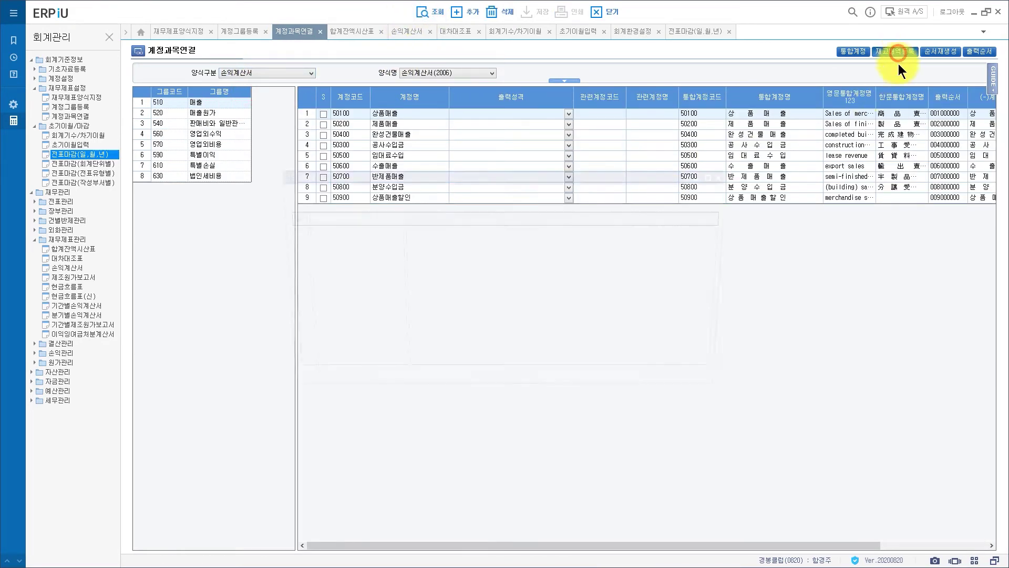
left_click(375, 255)
left_click(371, 276)
left_click(368, 245)
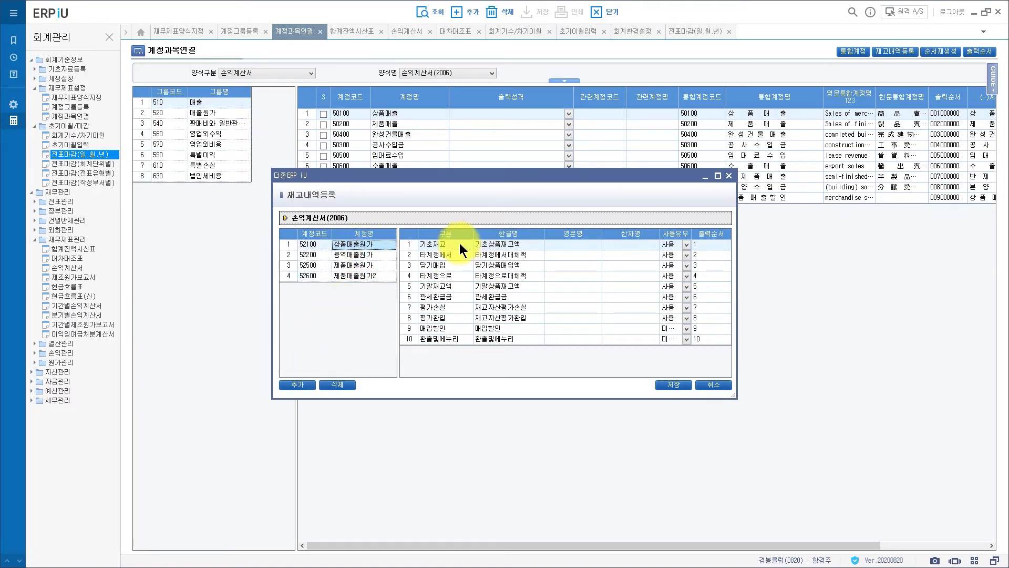
left_click(449, 338)
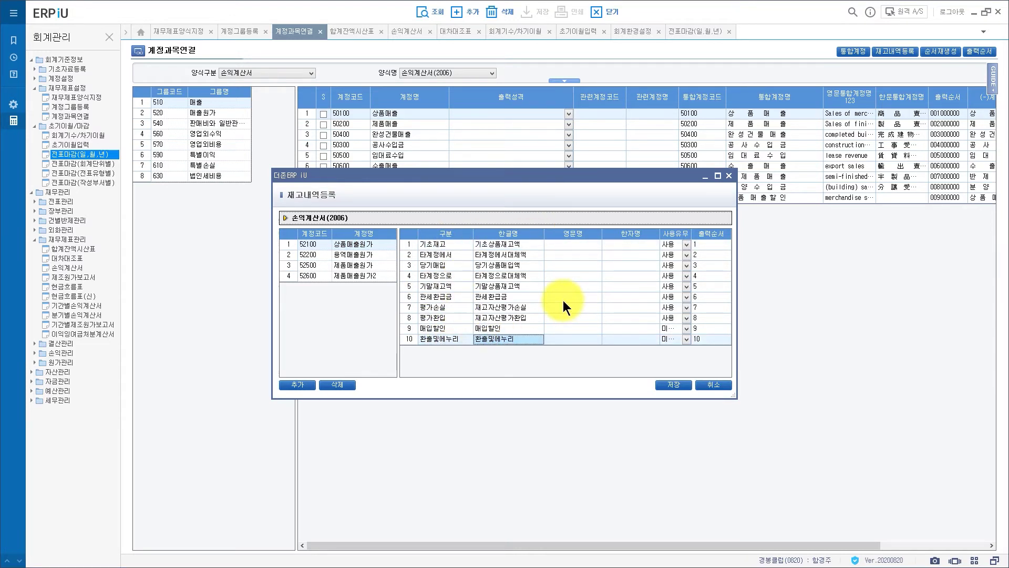
left_click(730, 177)
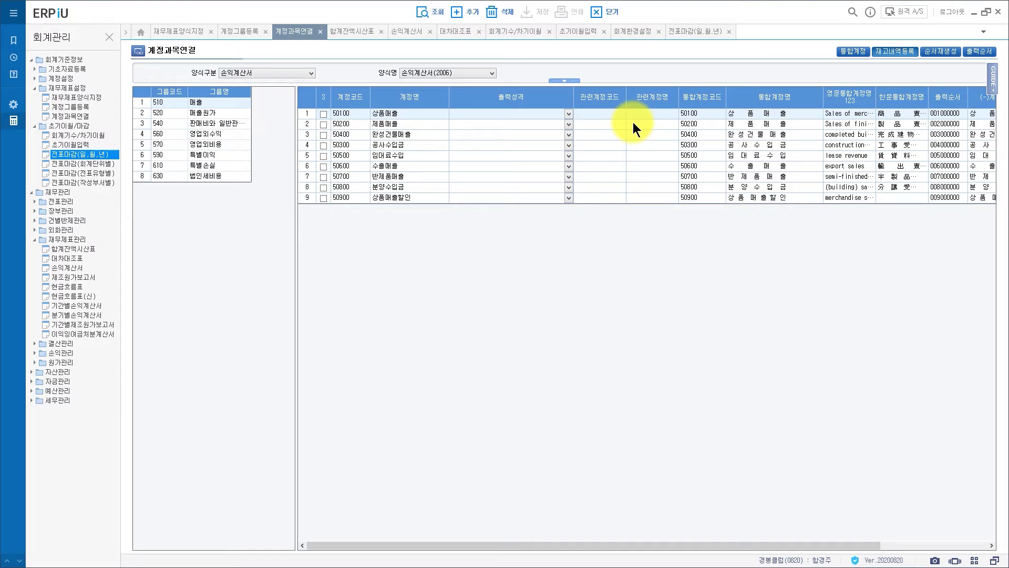
- Select all accounts in the 매출 group, reset their 출력순서 to account code order with 순서재생성, and save
left_click(327, 95)
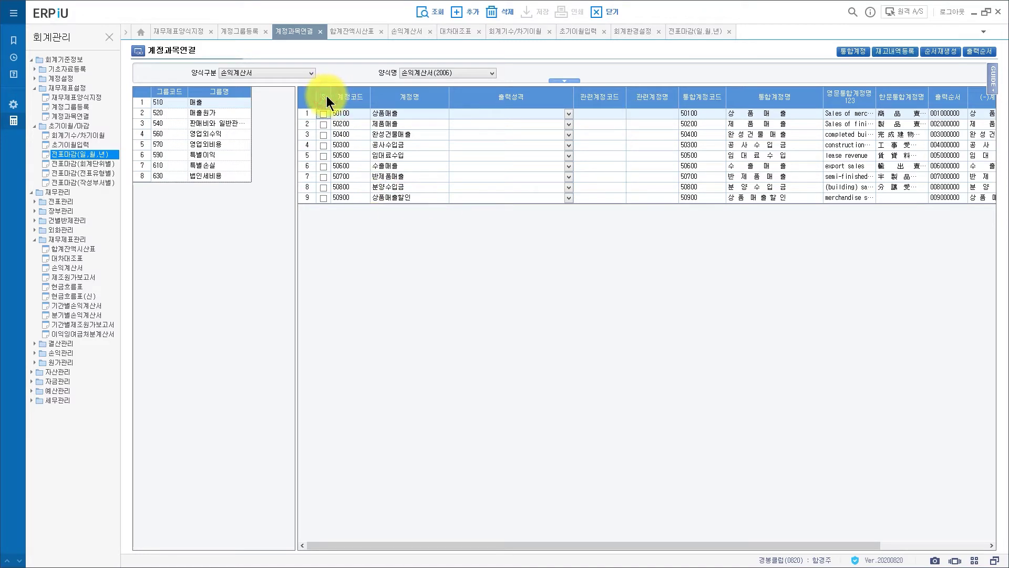
left_click(936, 55)
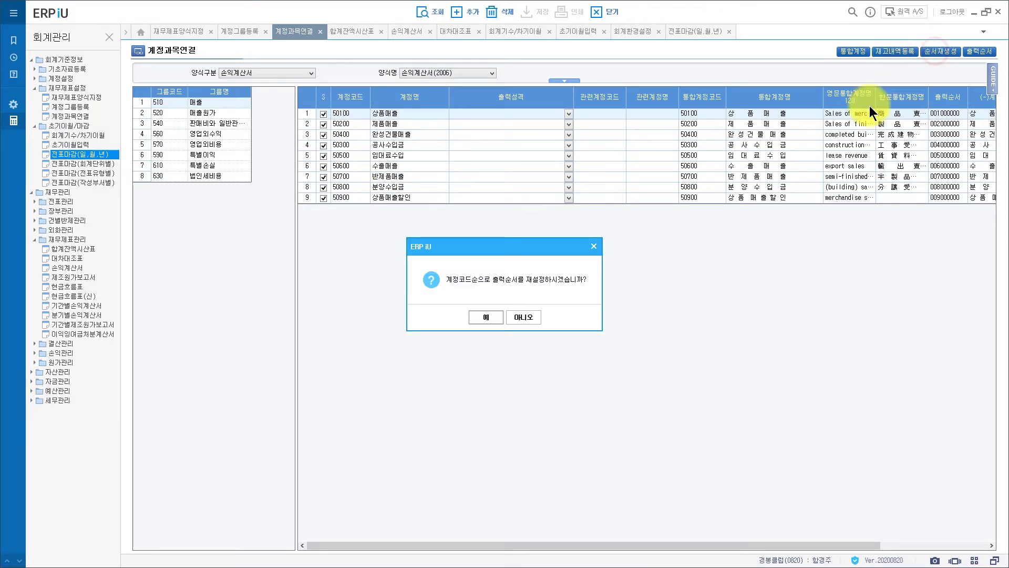
left_click(488, 317)
left_click(531, 14)
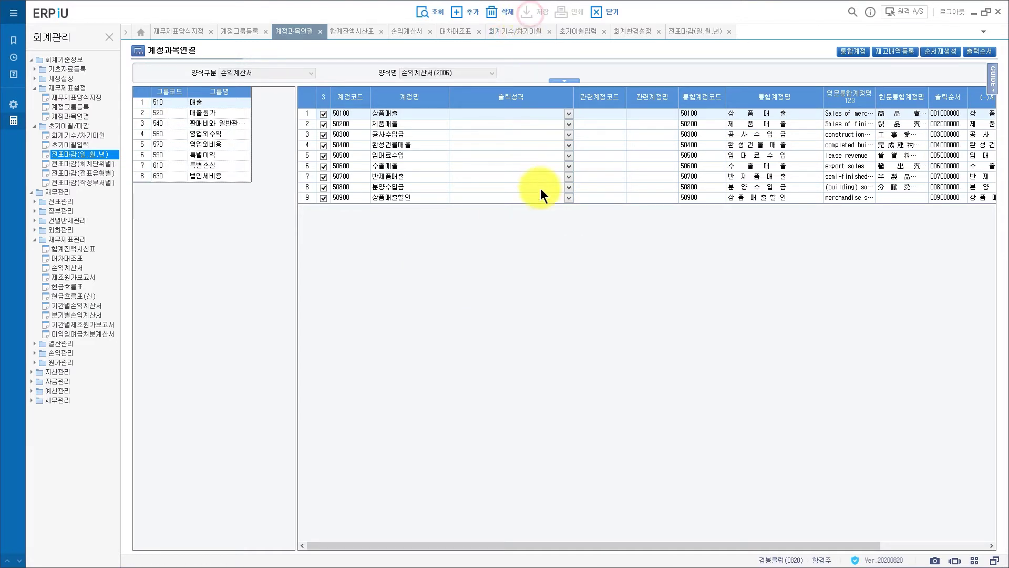
left_click(507, 319)
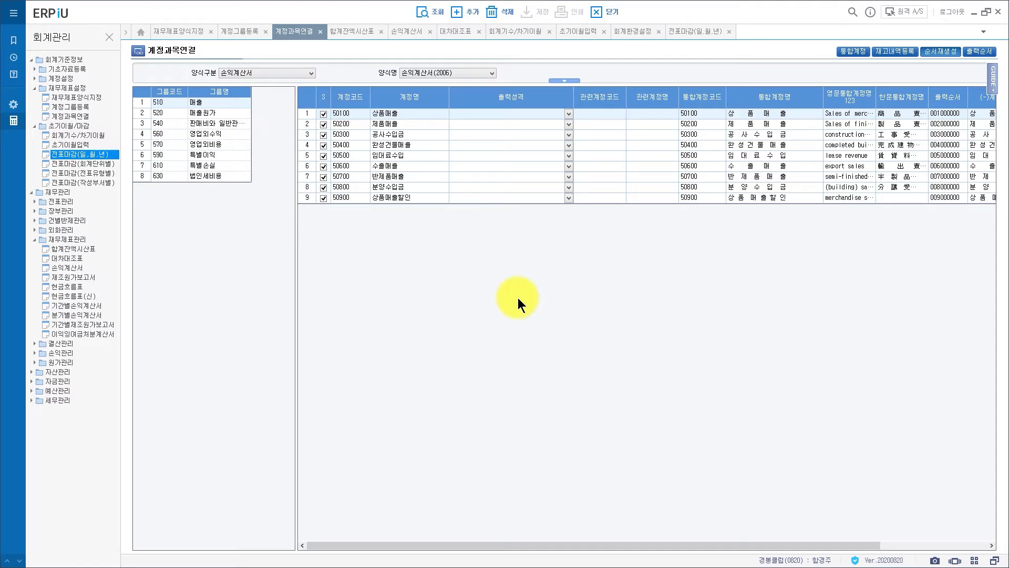
- Deselect the accounts, place 공사수입금 directly below 완성건물매출 in the 출력순서, and save the new order
left_click(329, 100)
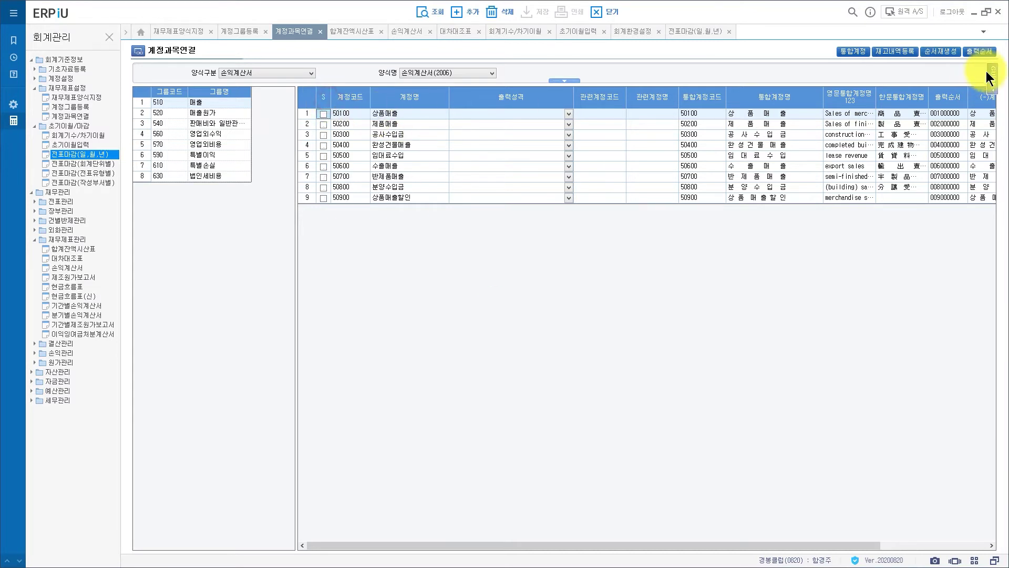
left_click(977, 51)
left_click(457, 224)
left_click(575, 289)
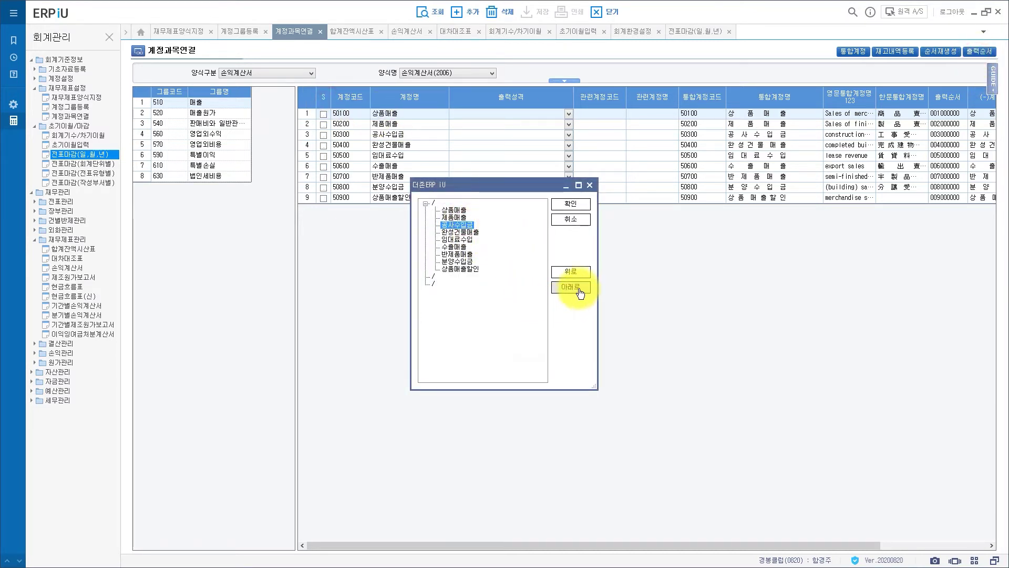
left_click(579, 290)
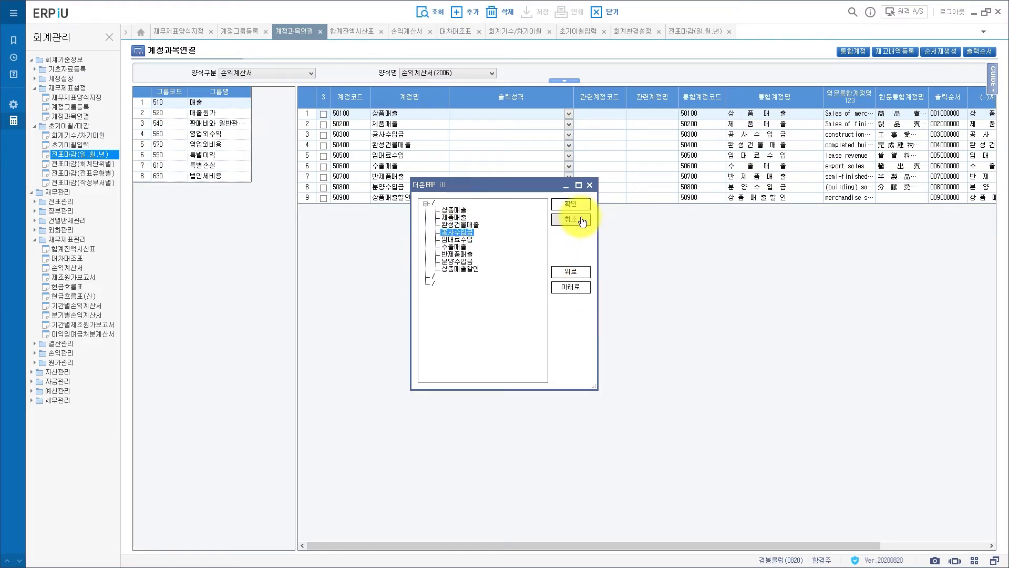
left_click(579, 205)
left_click(535, 13)
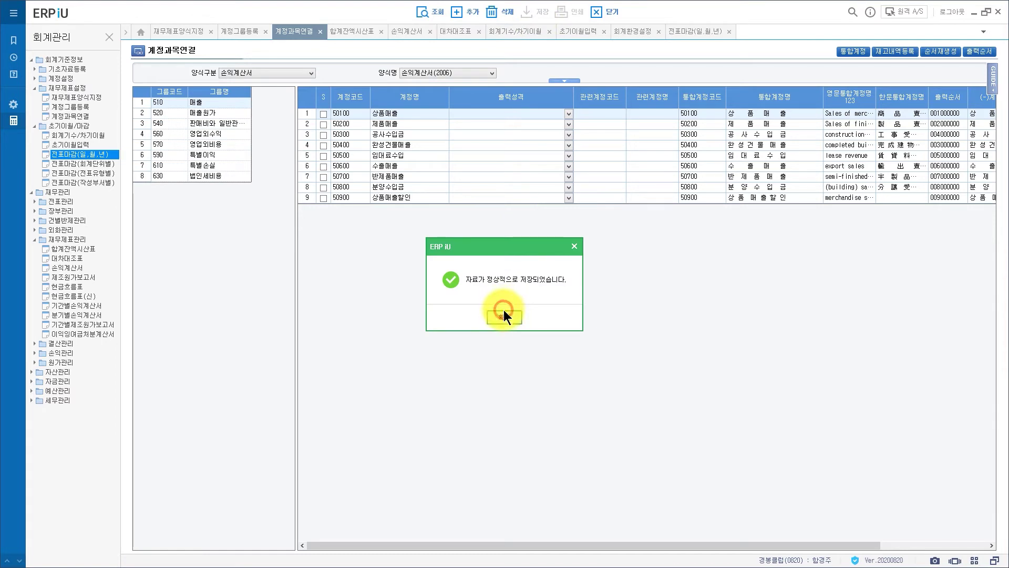
left_click(503, 313)
- Requery the 손익계산서 account links and check the order of 완성건물매출 and 공사수입금
left_click(429, 11)
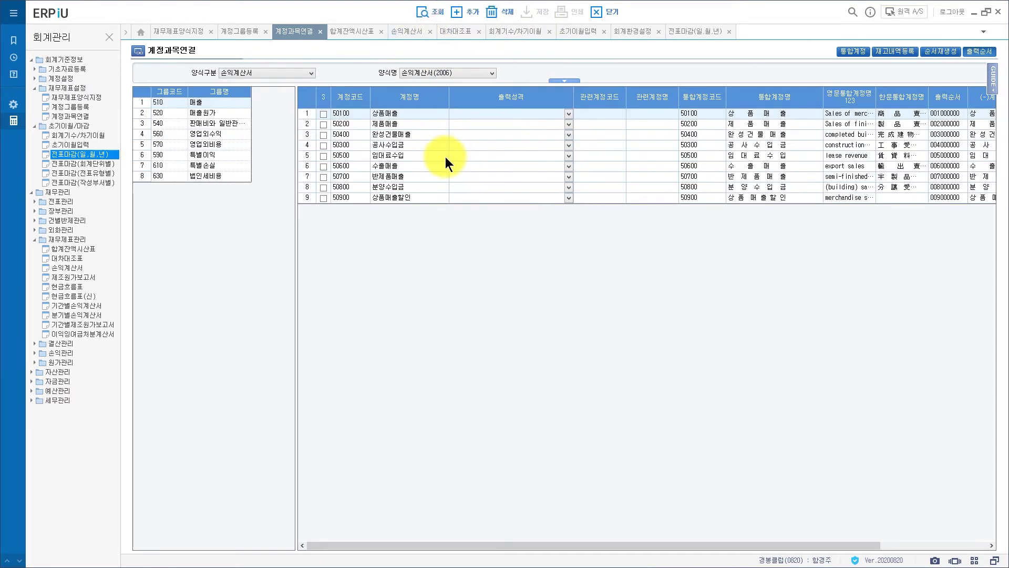
left_click(394, 137)
left_click(395, 145)
left_click(403, 137)
left_click(406, 143)
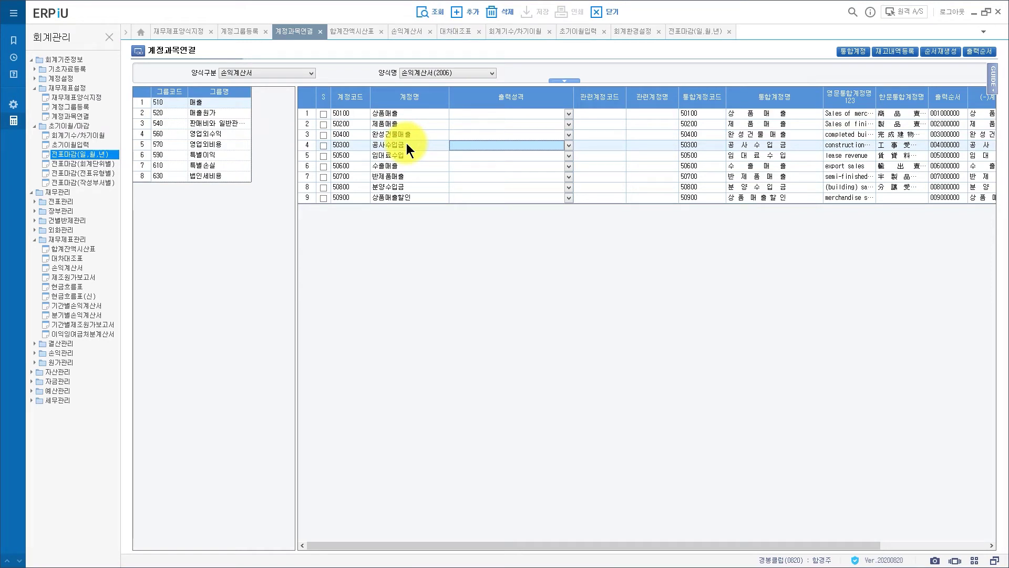
- Query 회계기수/차기이월 and examine the 장부이월, 자산이월 and 관리항목 carry-over items for fiscal term 5 (2022)
left_click(519, 32)
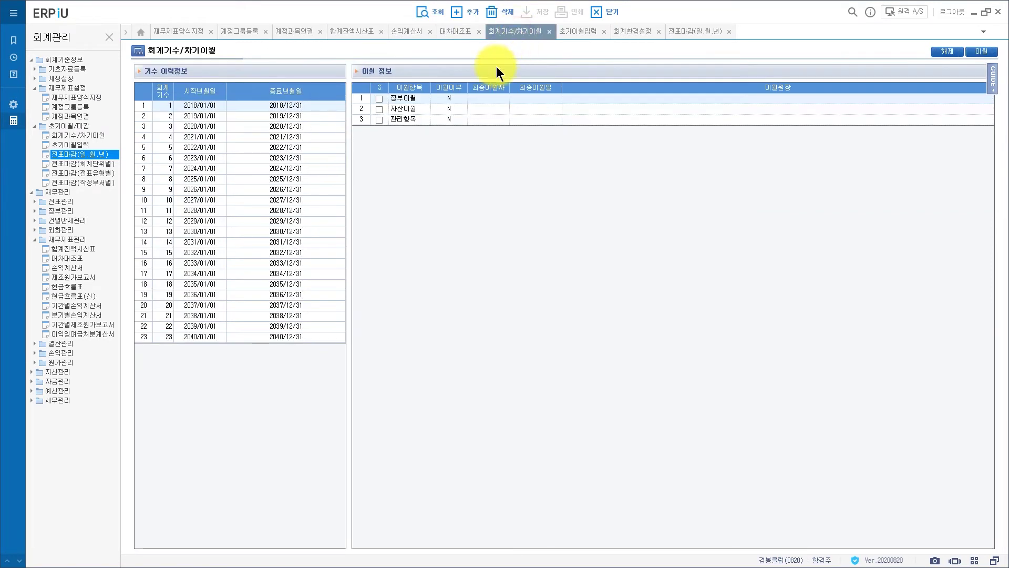
left_click(429, 12)
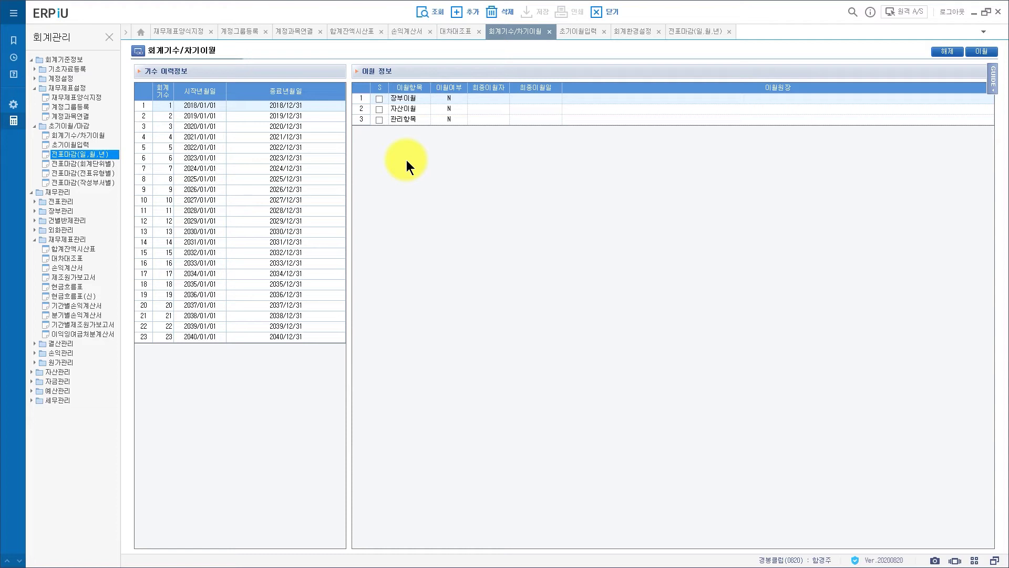
left_click(204, 147)
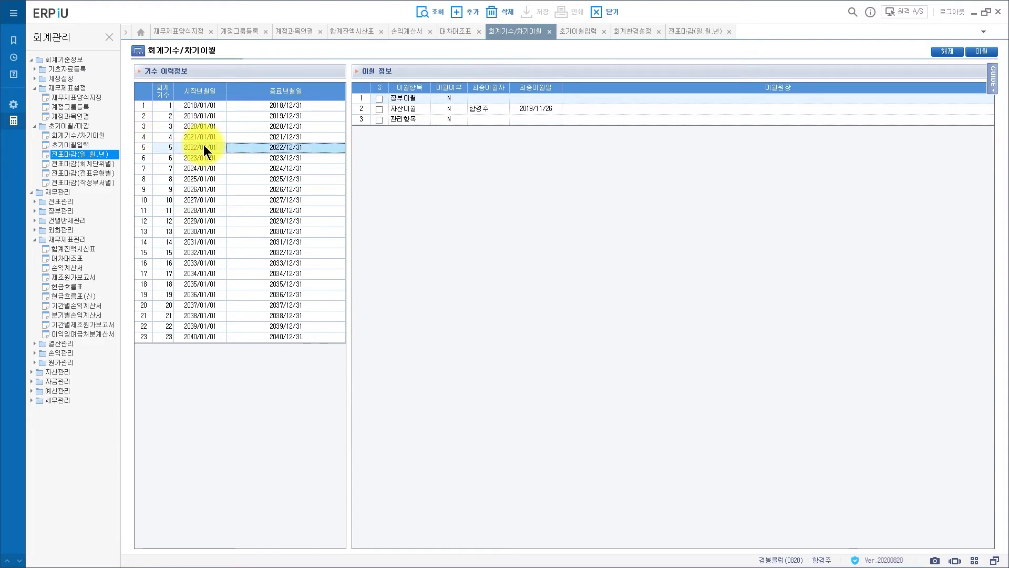
left_click(481, 119)
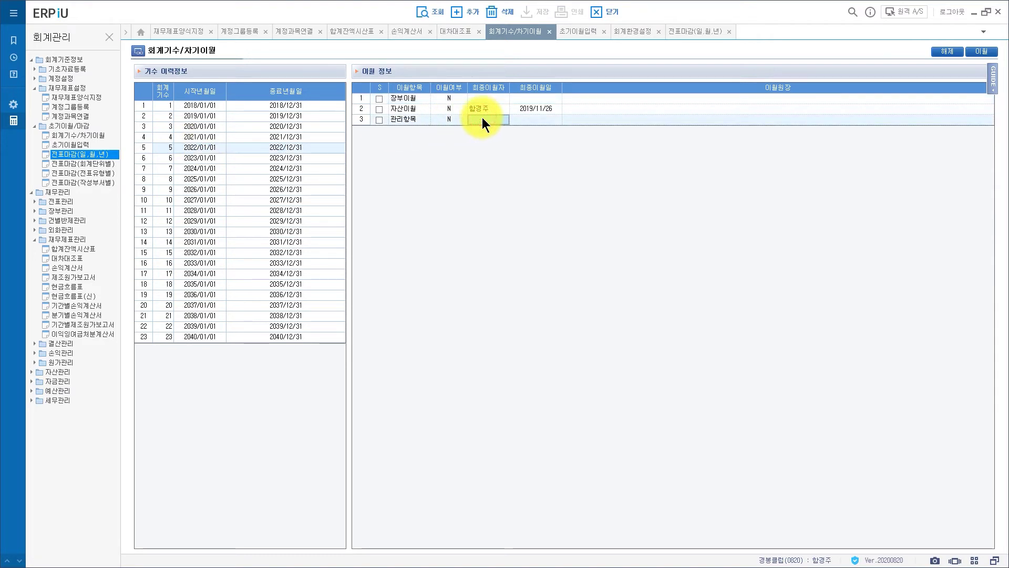
left_click(420, 97)
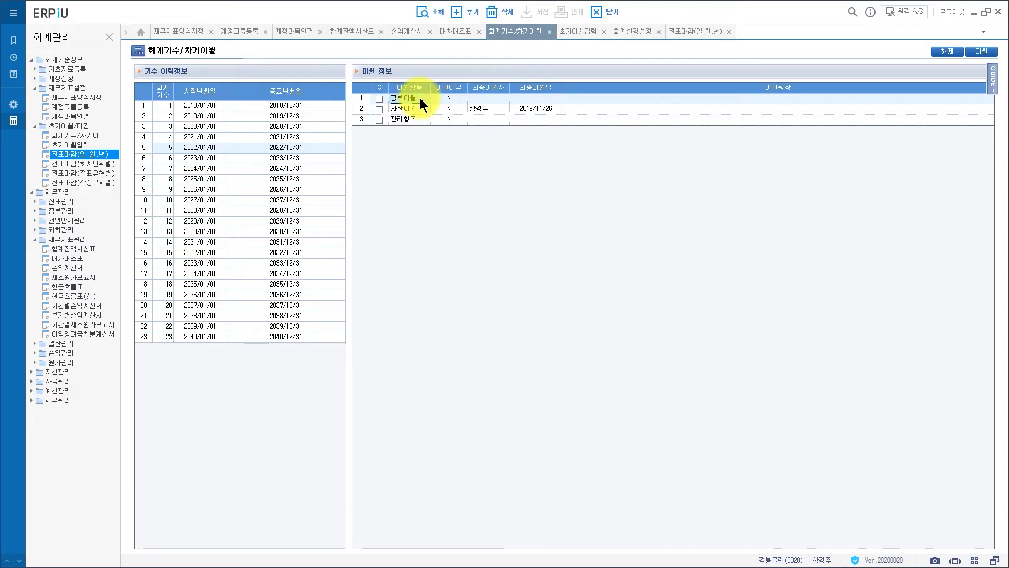
left_click(418, 108)
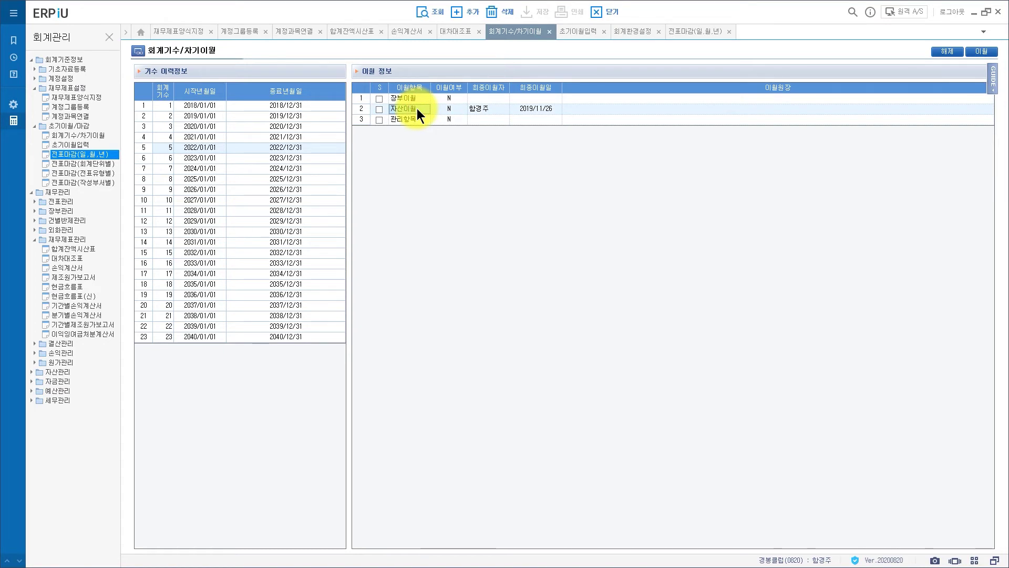
left_click(418, 118)
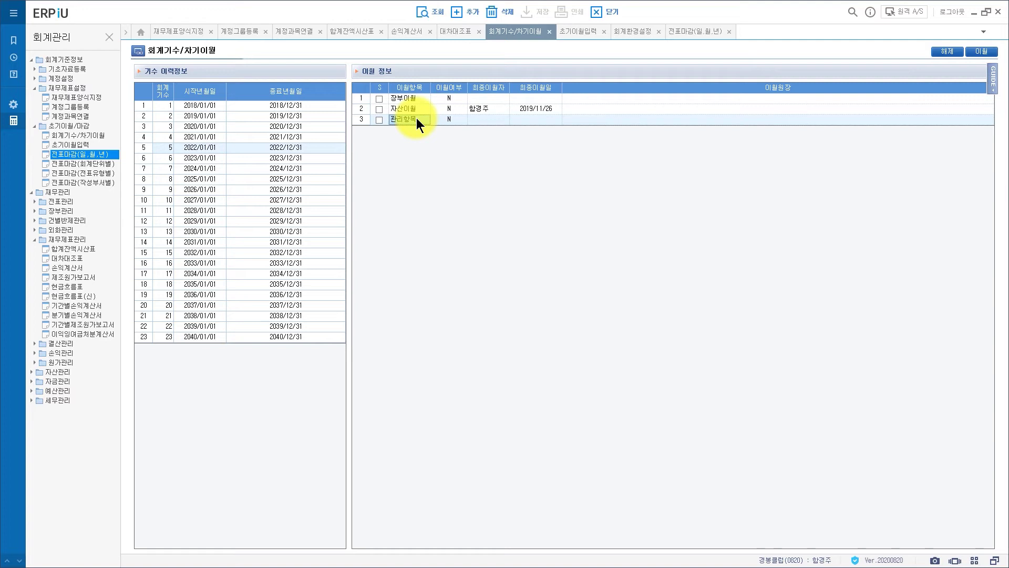
left_click(310, 146)
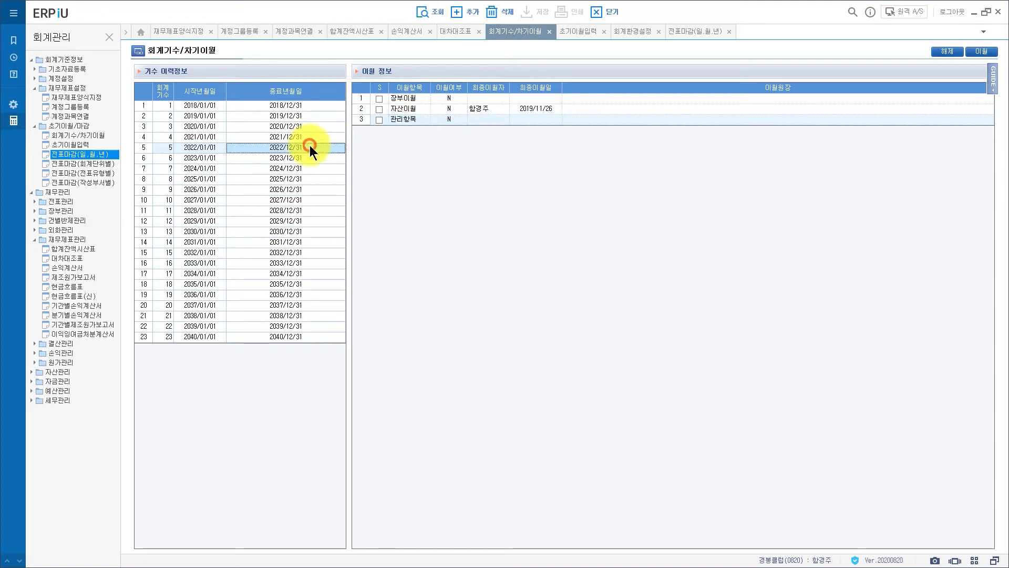
- Add two fiscal terms to 기수 이력정보 and discard them unsaved by requerying the list
left_click(453, 14)
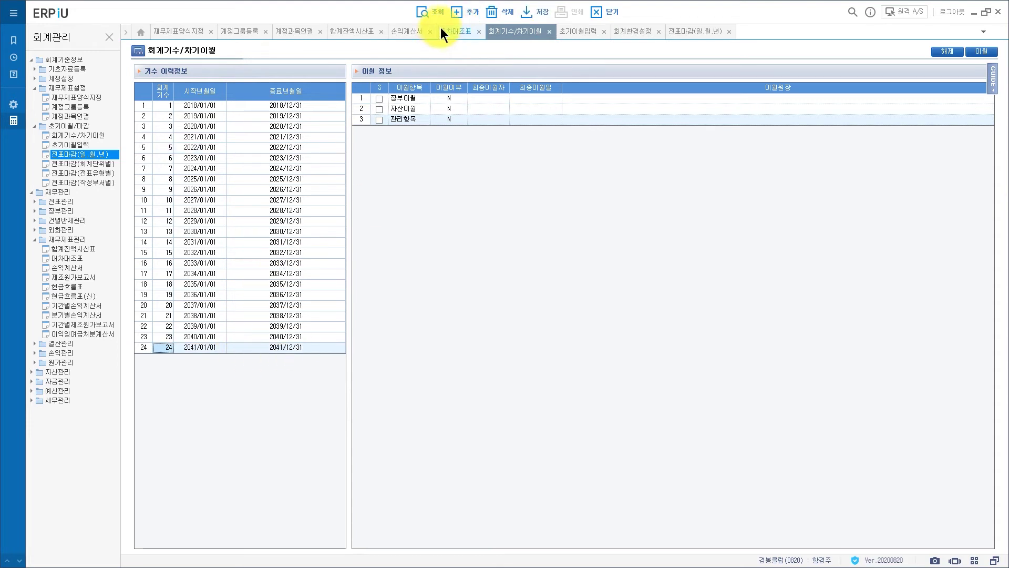
left_click(465, 12)
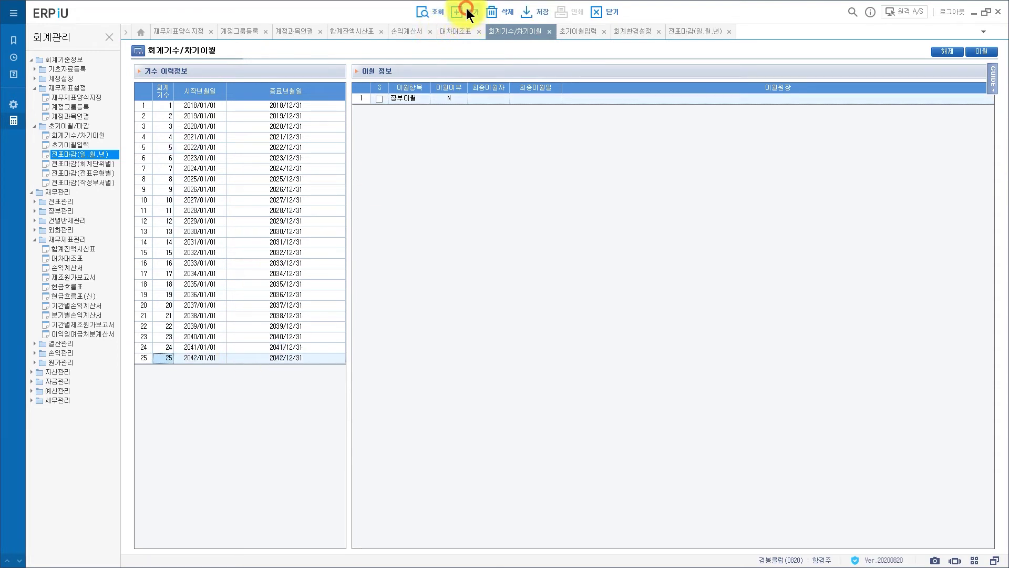
left_click(421, 12)
left_click(523, 318)
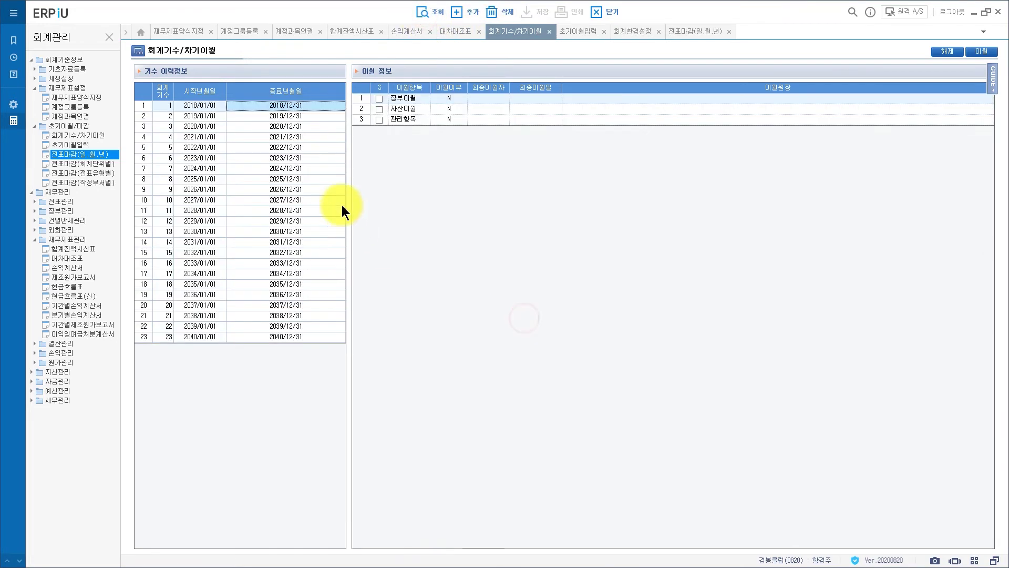
- Carry over 장부이월 and 관리항목 for fiscal term 3 (2020) with 이월
left_click(310, 127)
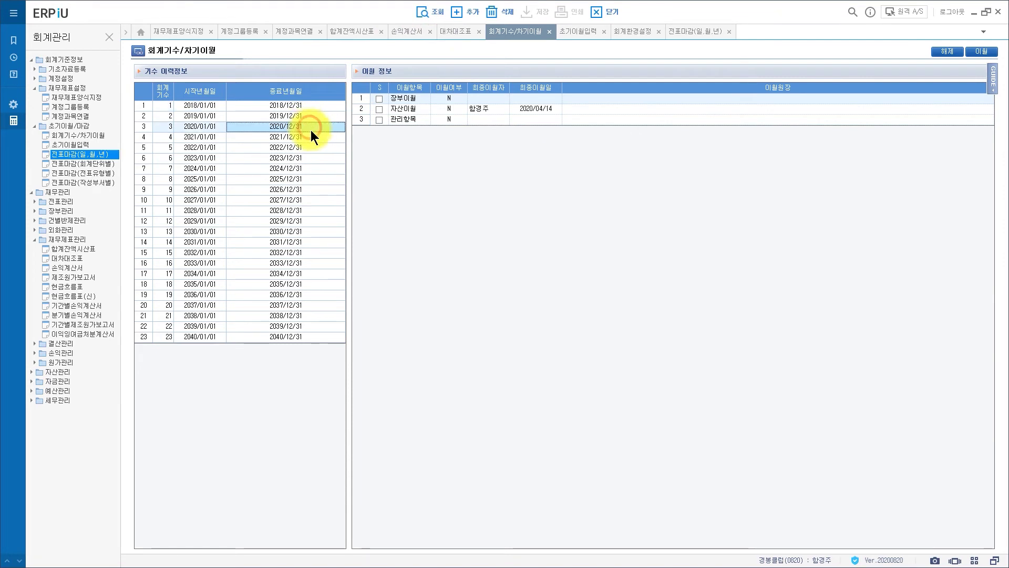
left_click(414, 96)
left_click(398, 117)
left_click(379, 98)
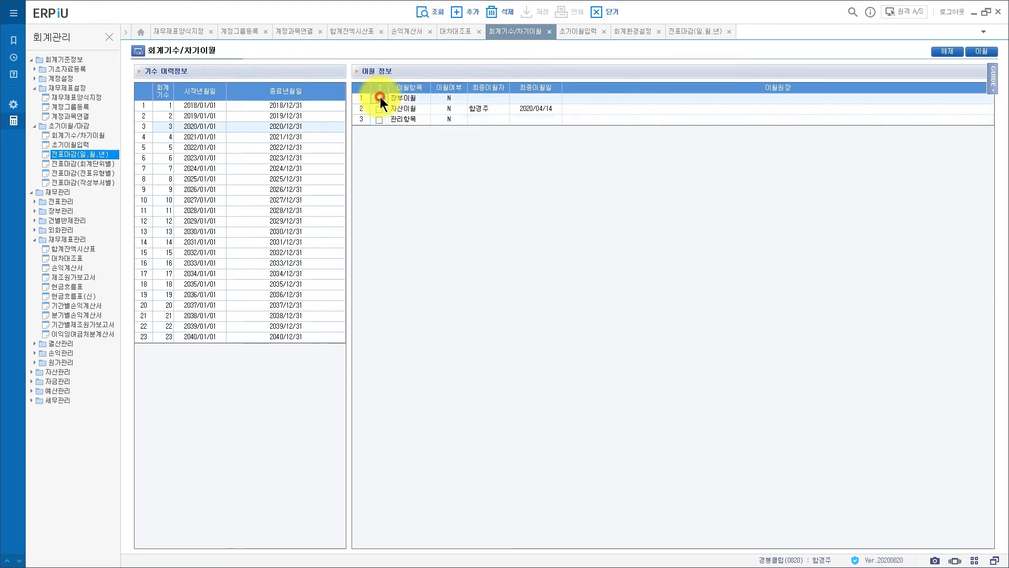
left_click(380, 118)
left_click(982, 51)
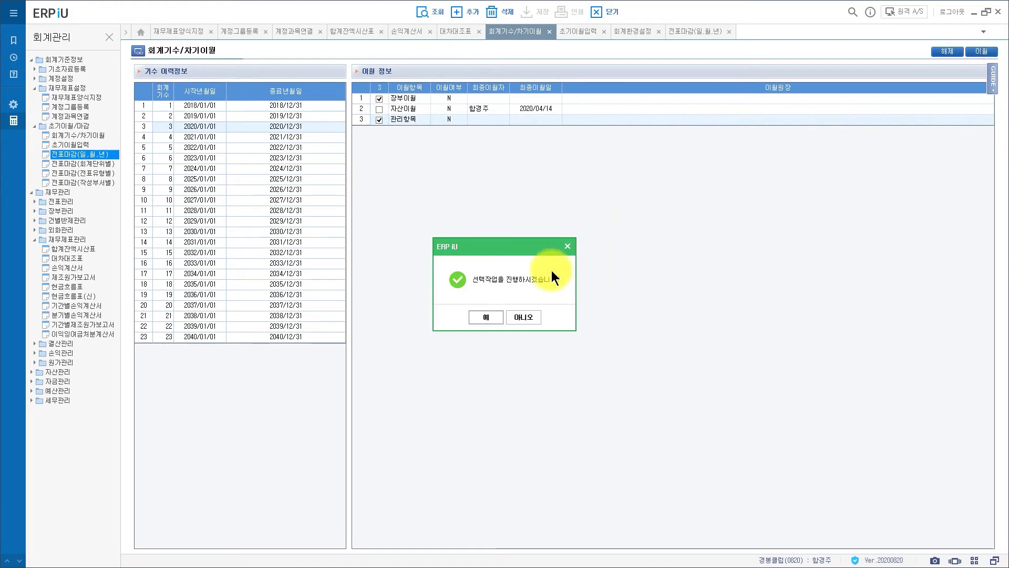
left_click(489, 317)
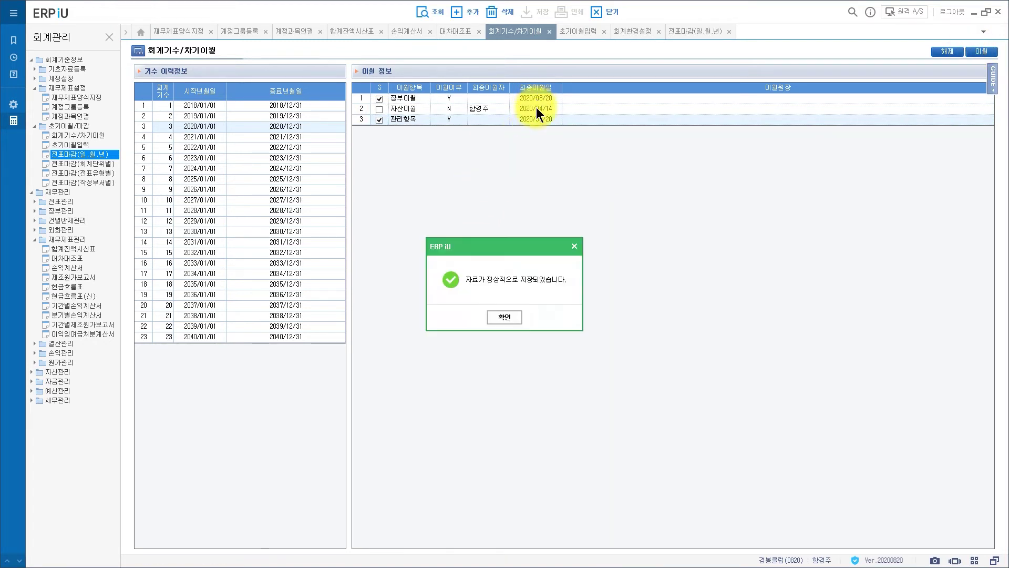
left_click(507, 317)
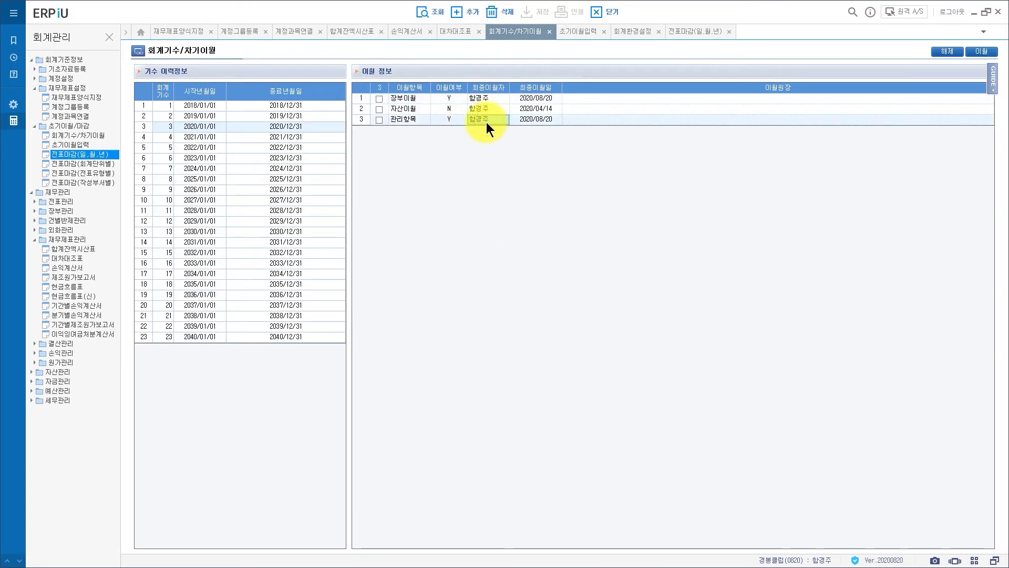
- Release the 장부이월 and 관리항목 carry-overs of fiscal term 3 with 해제 and select 자산이월
left_click(379, 98)
left_click(379, 120)
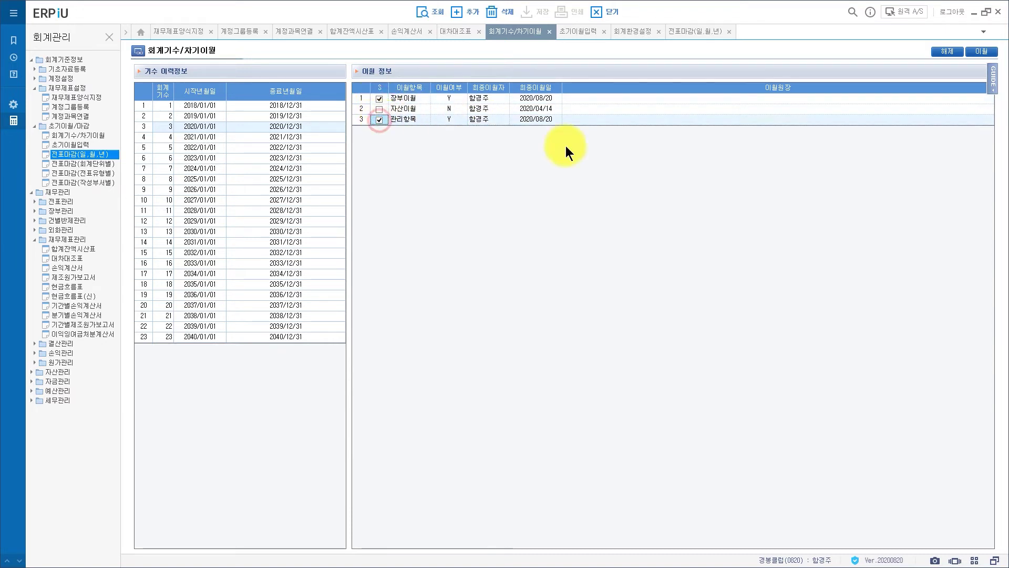
left_click(951, 54)
left_click(485, 313)
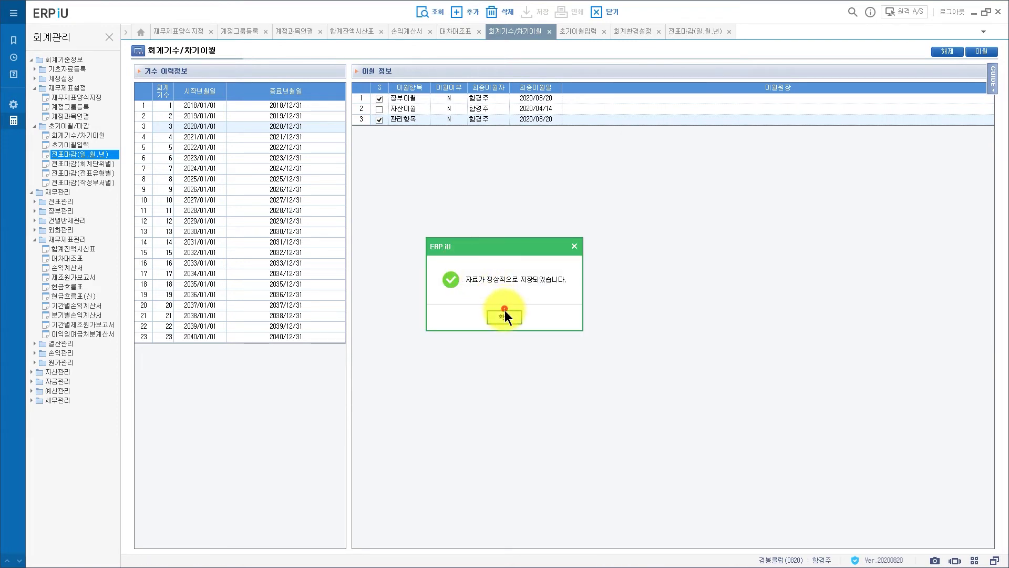
left_click(509, 315)
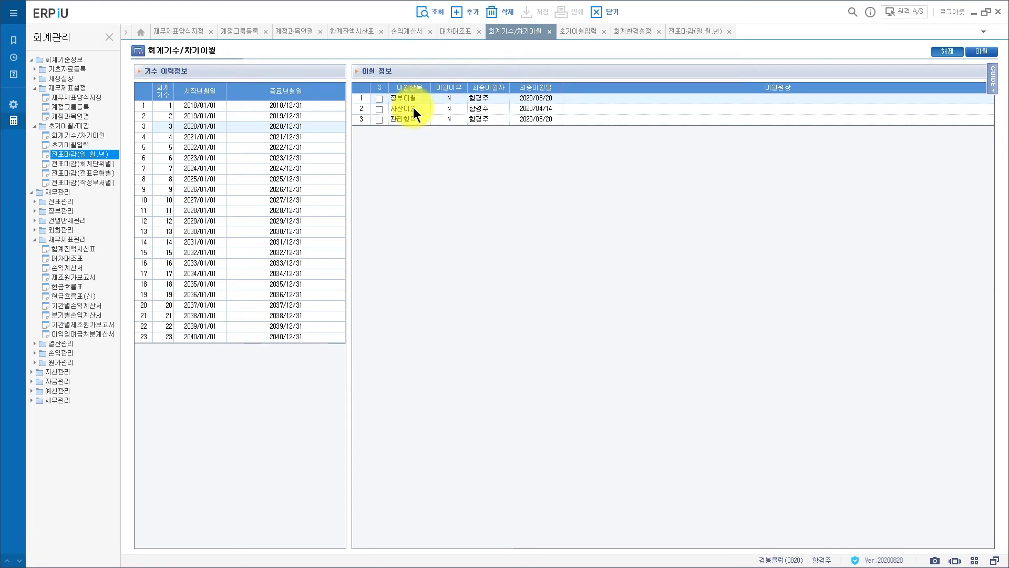
left_click(413, 107)
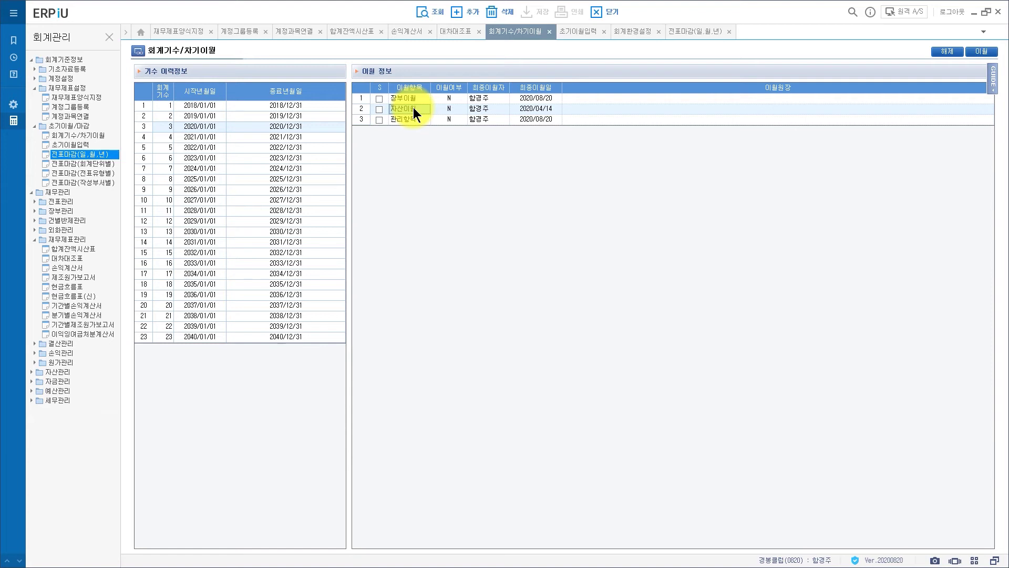
- Query the 초기이월 entries of accounting unit 1000 in 초기이월입력
left_click(580, 36)
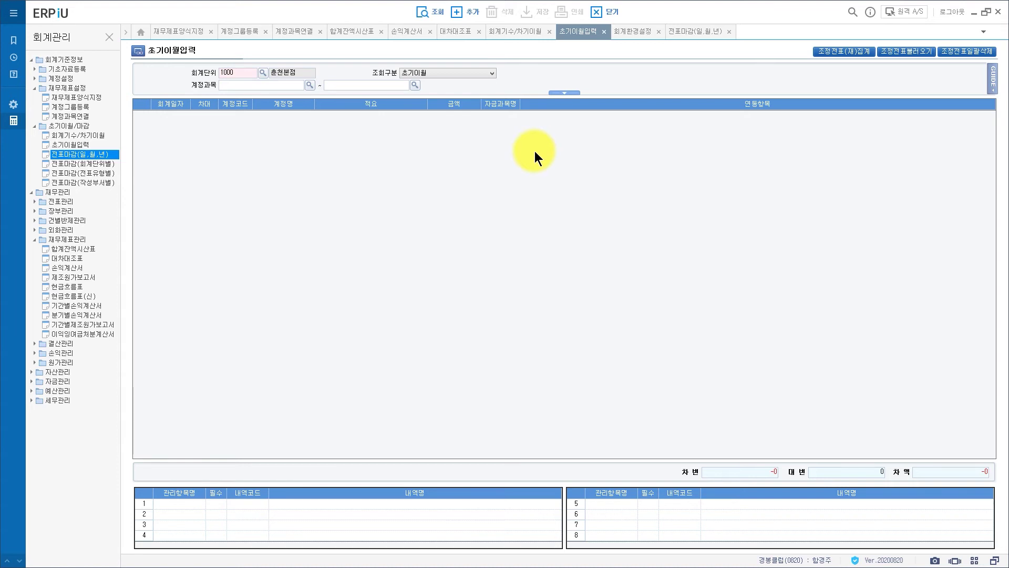
left_click(432, 12)
left_click(500, 315)
- Add a 차변 opening entry for account 10100 (현금) with the amount 15,500,000 and save it
left_click(458, 11)
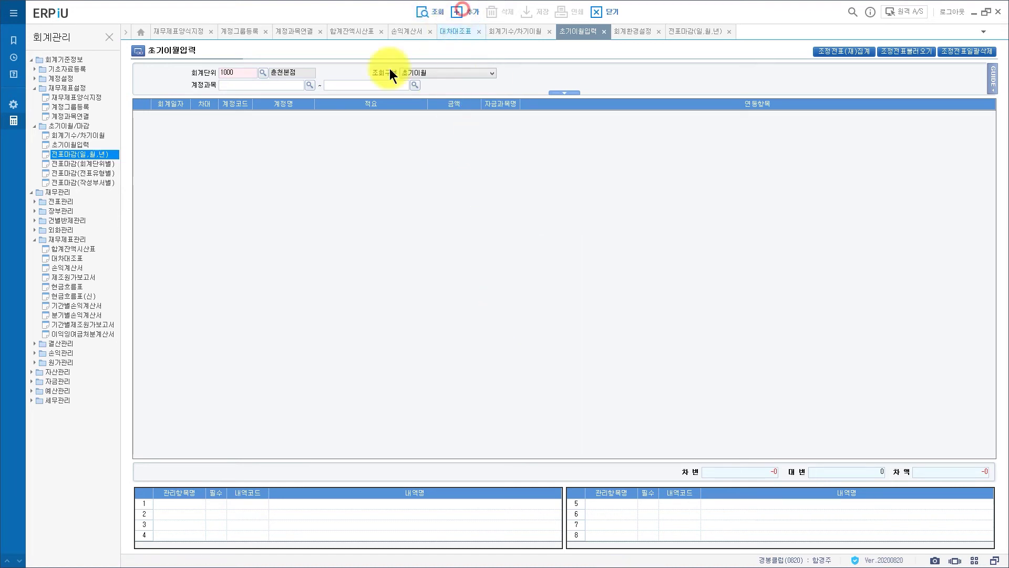
left_click(235, 119)
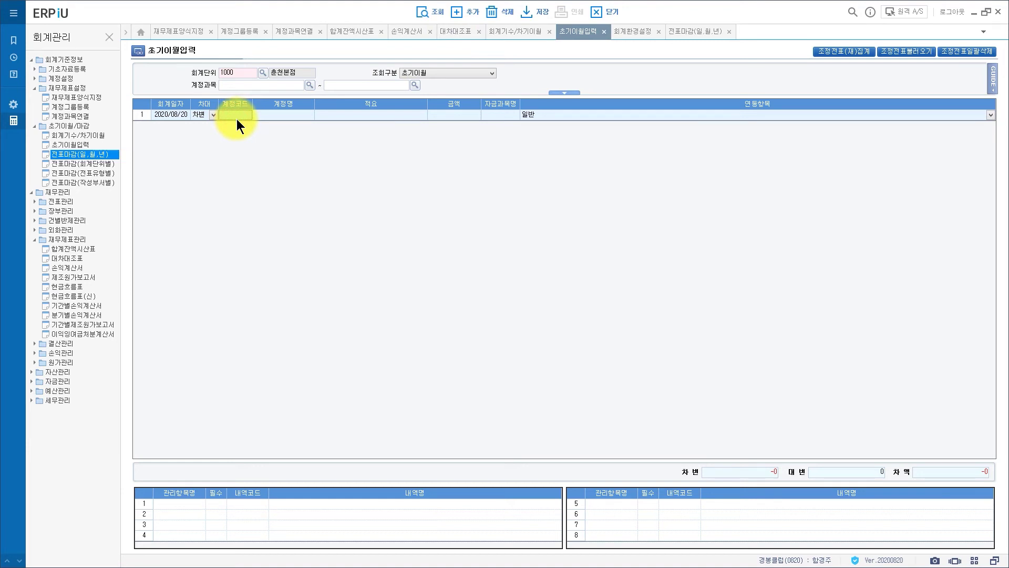
type("10100")
key("Return")
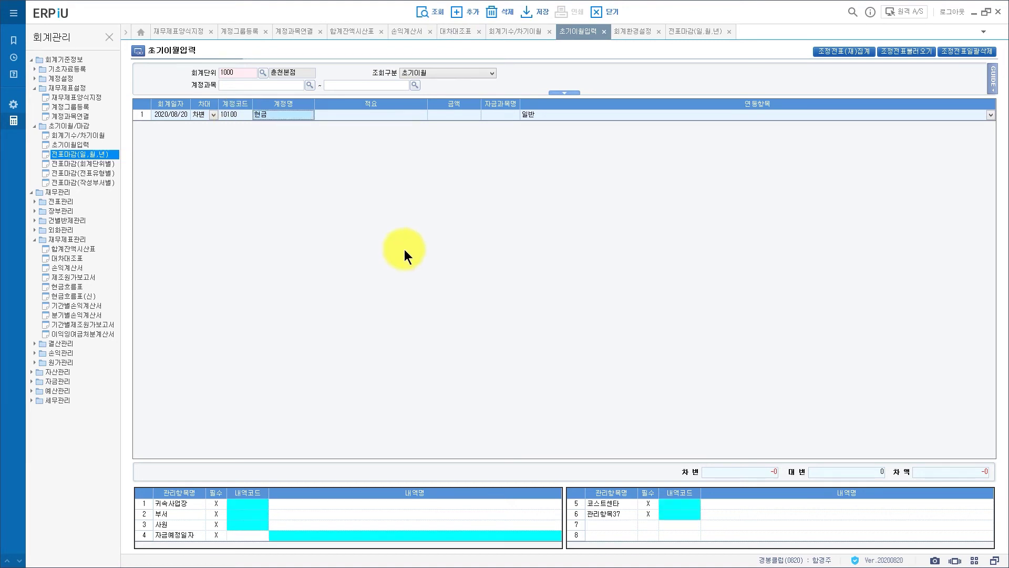
left_click(458, 112)
type("15,500,000")
key("Return")
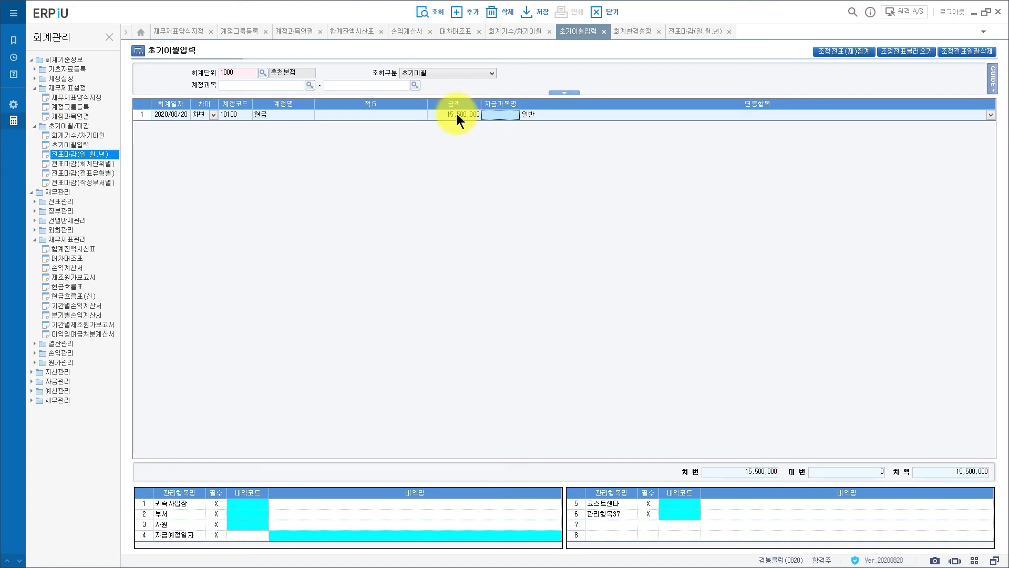
left_click(531, 12)
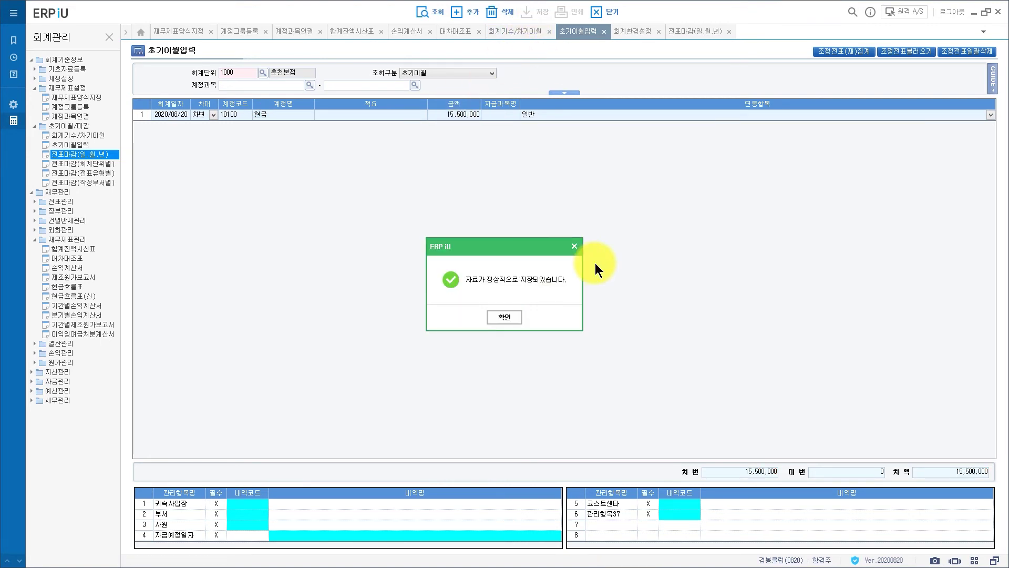
left_click(514, 315)
- Add a second 차변 opening entry and assign it account 10800 (외상매출금)
left_click(458, 11)
left_click(254, 126)
left_click(239, 129)
type("108000")
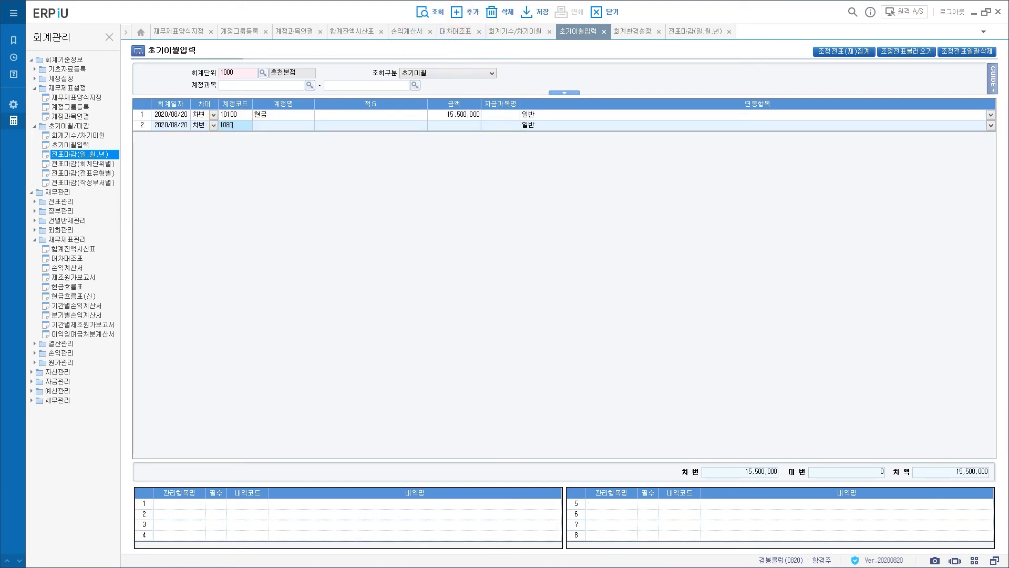
key("Return")
left_click(515, 311)
type("10800")
key("Return")
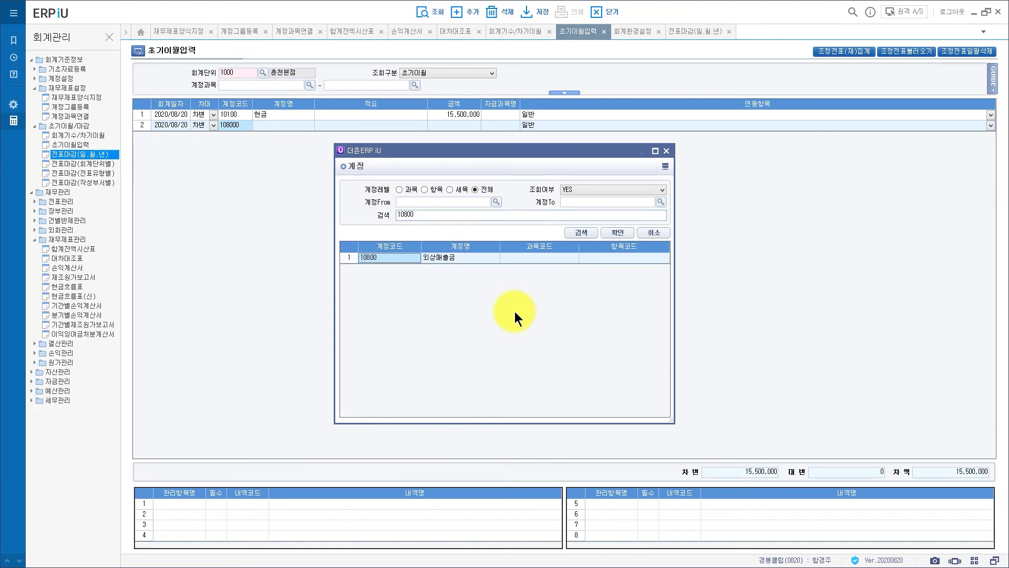
left_click(476, 257)
left_click(477, 257)
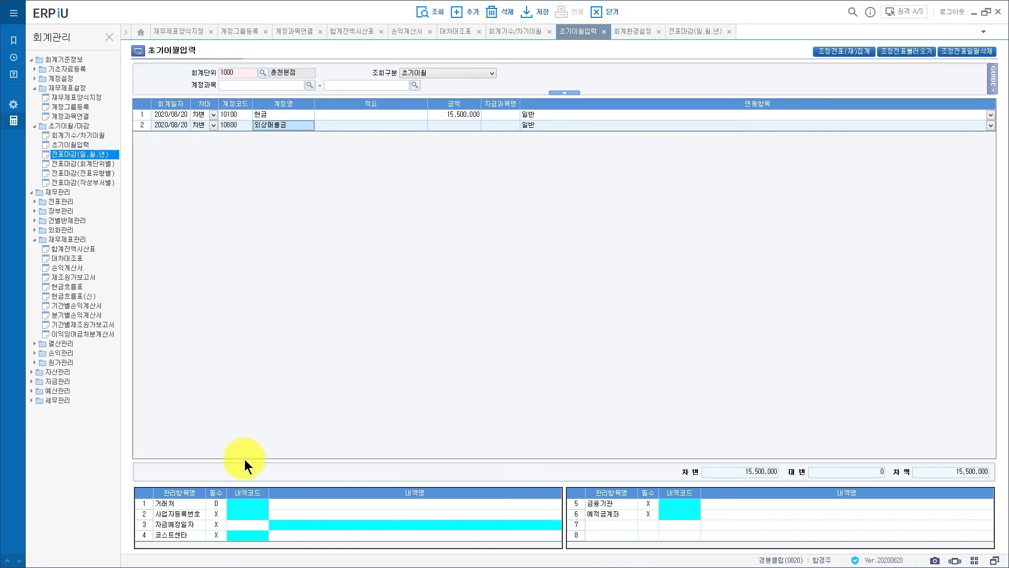
- Set the amount of the 외상매출금 entry to 1,500,000 and save it
left_click(468, 127)
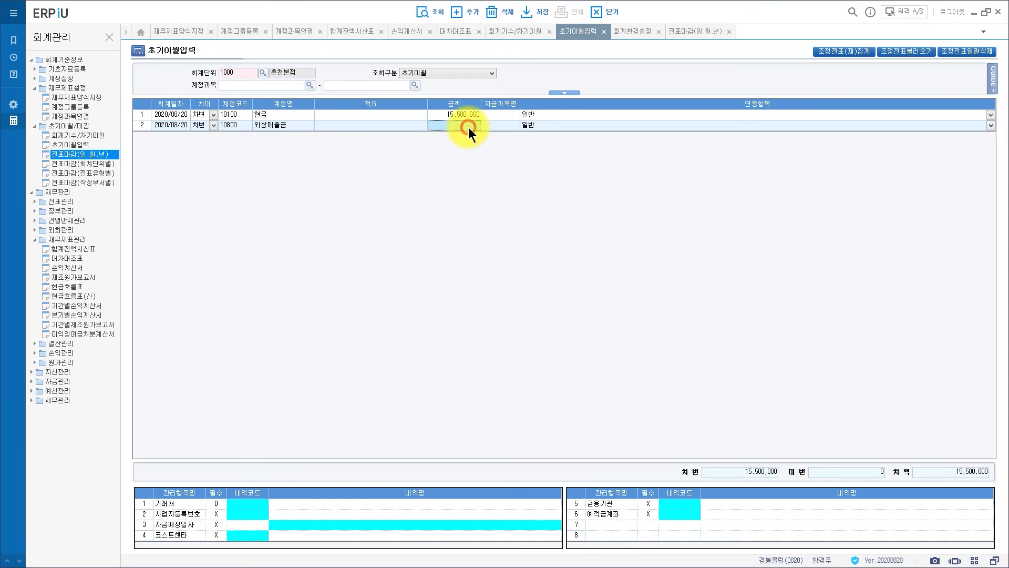
type("1500000")
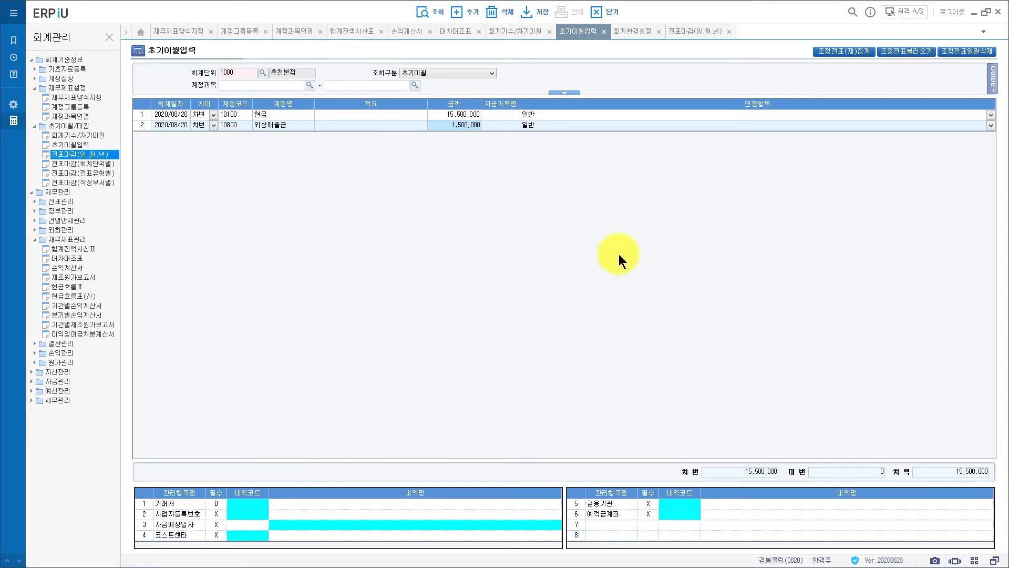
left_click(536, 13)
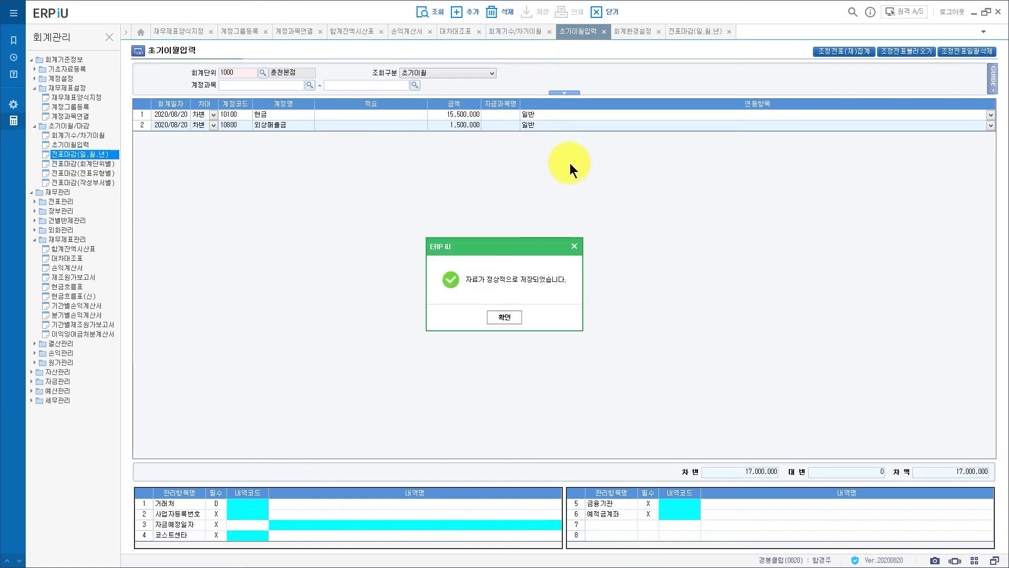
left_click(505, 317)
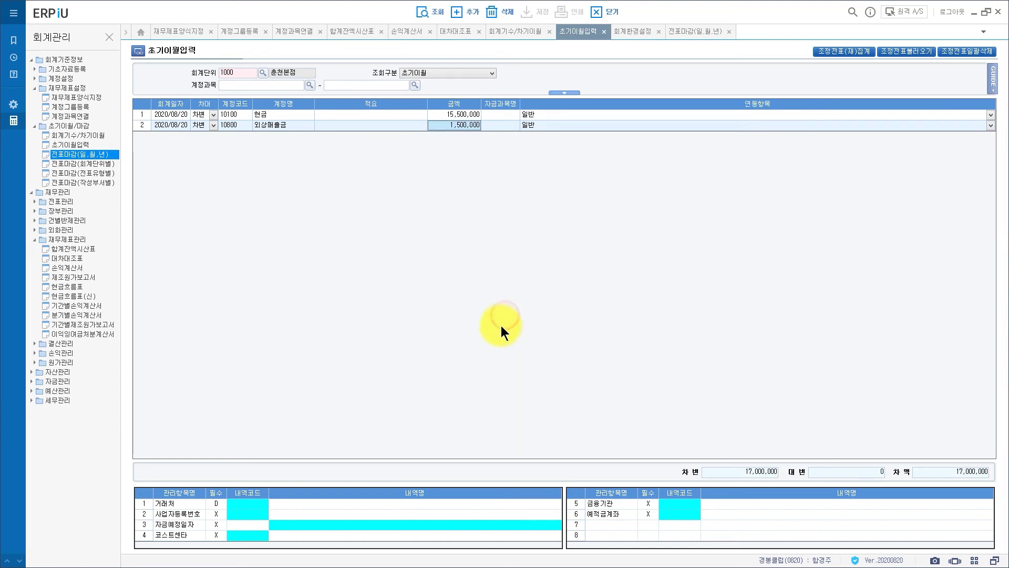
- Delete the 현금 and 외상매출금 opening entries and save the deletion
left_click(499, 13)
left_click(532, 11)
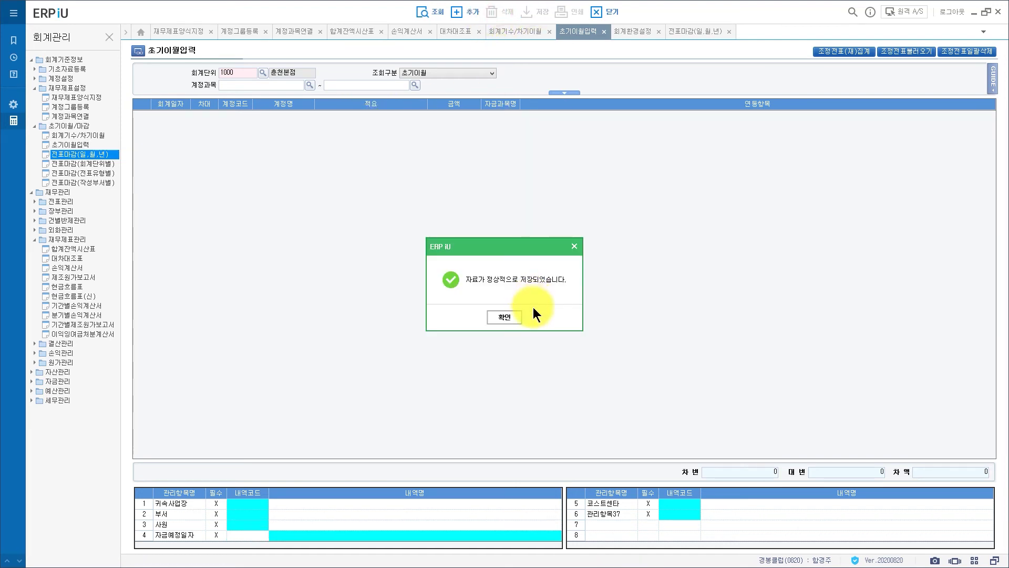
left_click(506, 317)
- Add a 차변 opening entry for account 10100 (현금) with the amount 123,456 and save it
left_click(466, 12)
left_click(294, 178)
left_click(232, 116)
type("2")
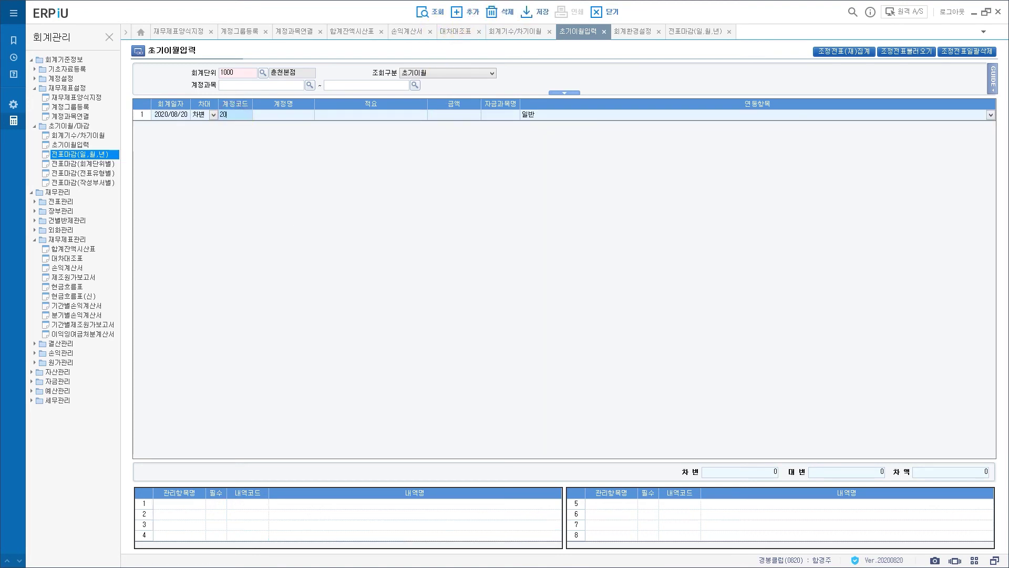
key("BackSpace")
type("10100")
key("Return")
left_click(463, 115)
type("123456")
left_click(529, 8)
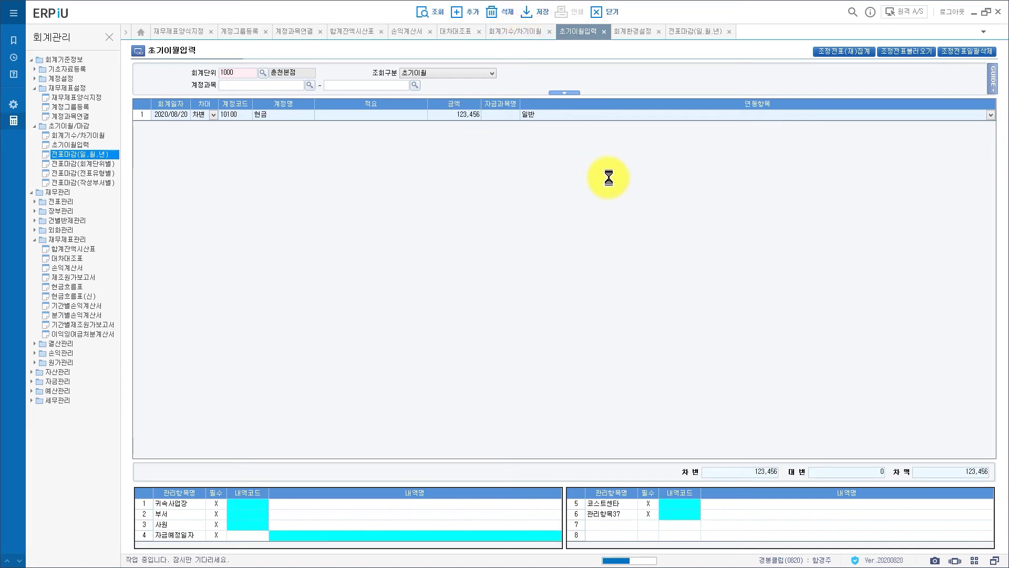
- Search the program menus for 계정별원장 and open that ledger
left_click(852, 12)
type("계정별원장")
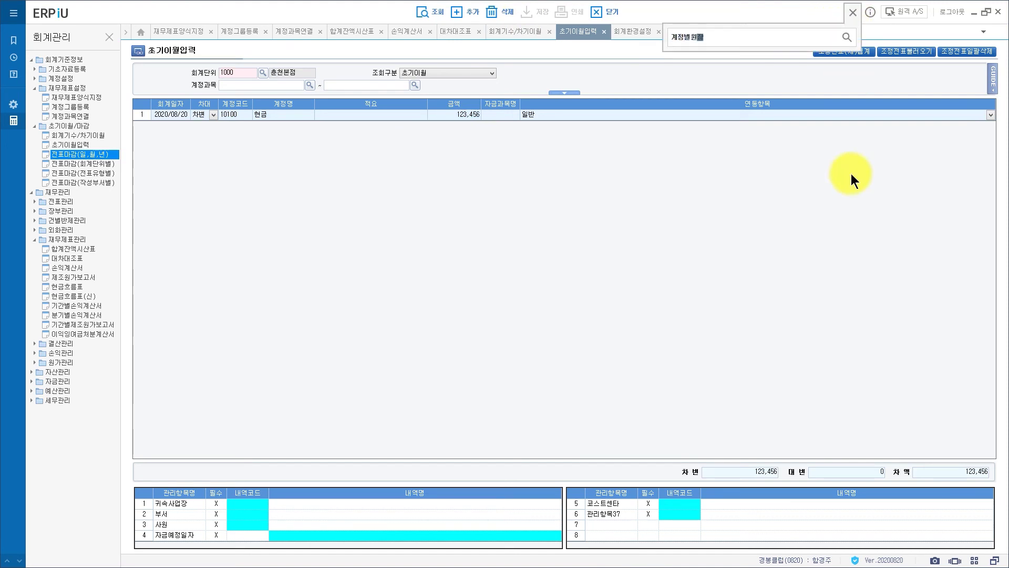
key("Return")
key("Return")
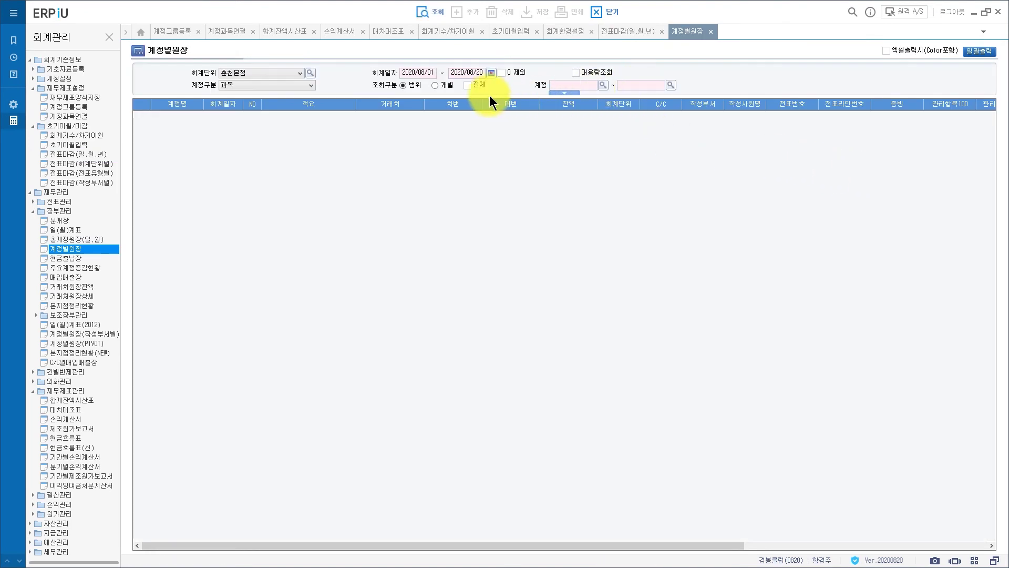
- Query the ledger by 개별 for account 10100 (현금) and examine the 전표번호 of the 2020/08/20 entry
left_click(629, 85)
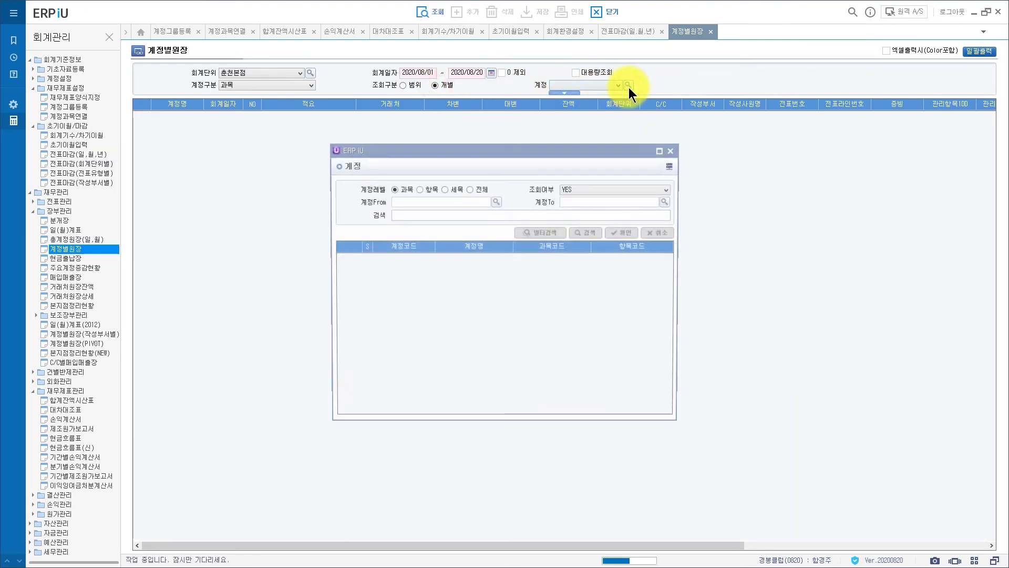
type("10100")
key("Return")
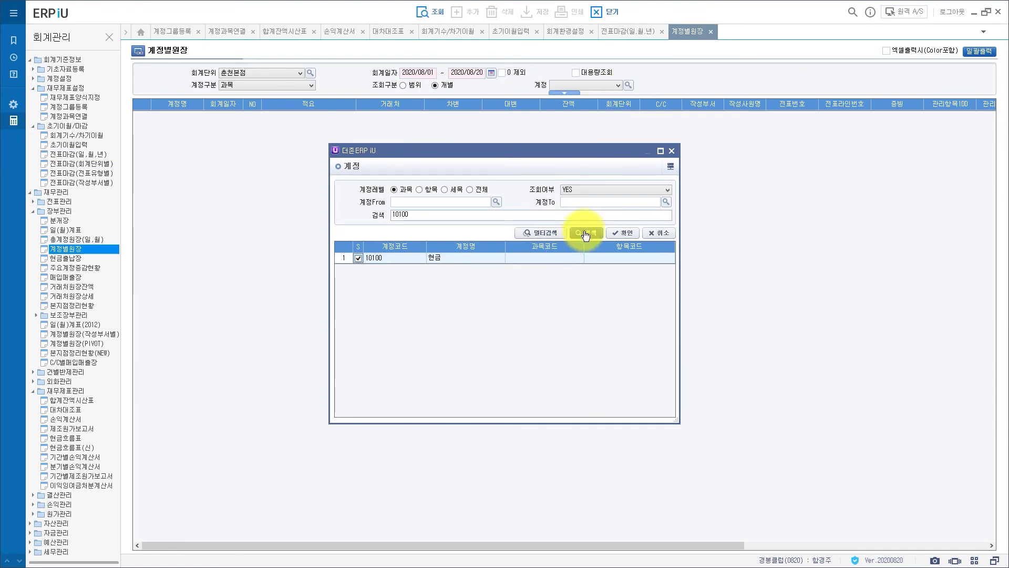
left_click(621, 233)
left_click(430, 13)
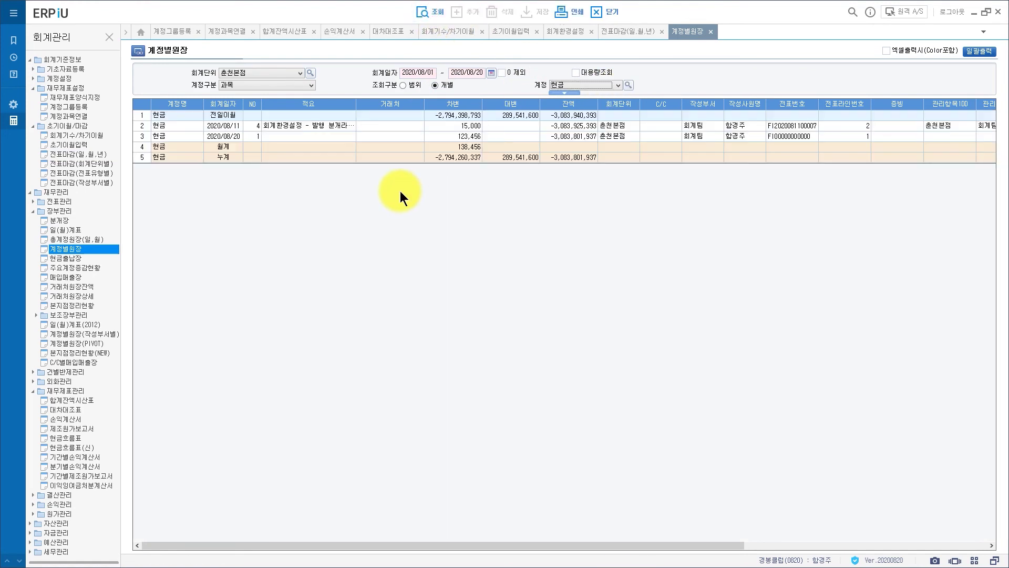
left_click_drag(551, 545, 828, 545)
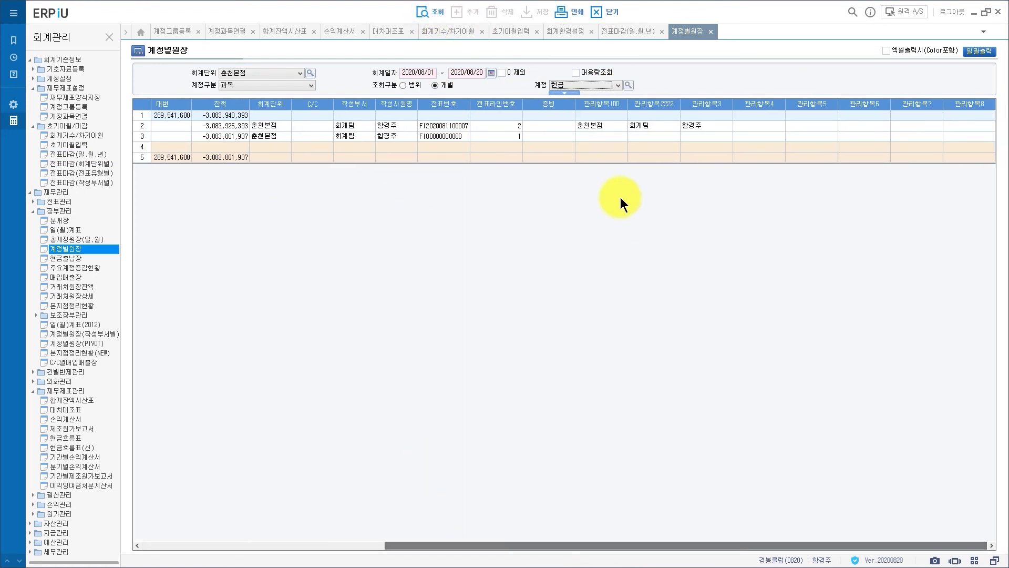
left_click(448, 138)
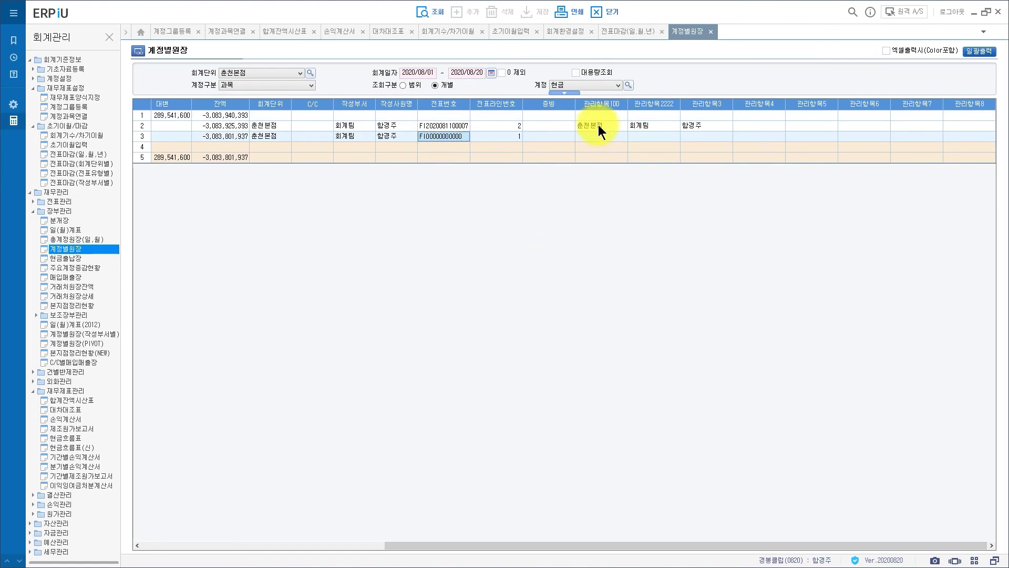
- Examine the 전표마감구분 setting in 회계환경설정 alongside the 회계단위별, 전표유형별 and 작성부서별 전표마감 menus
left_click(561, 33)
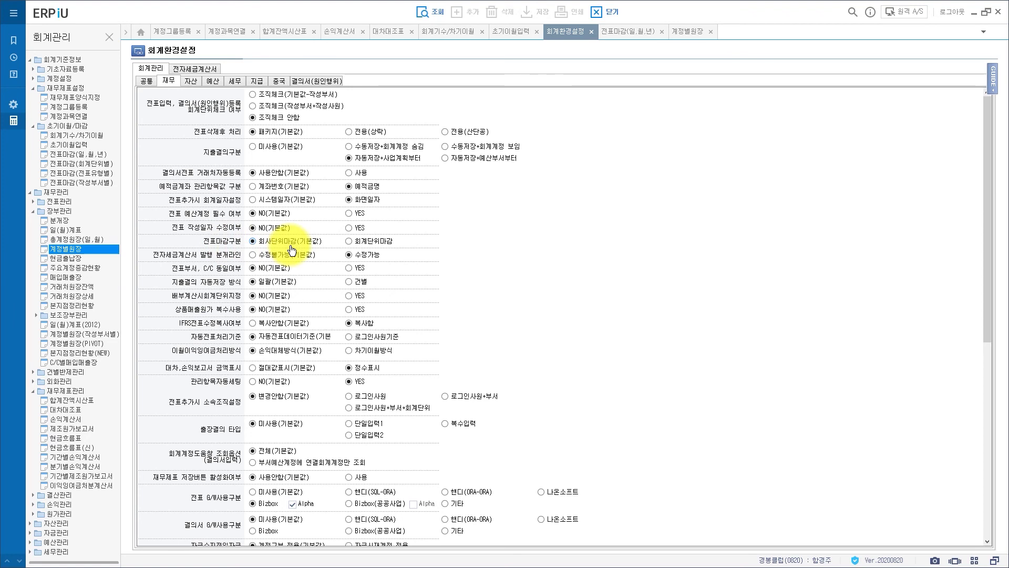
left_click(103, 154)
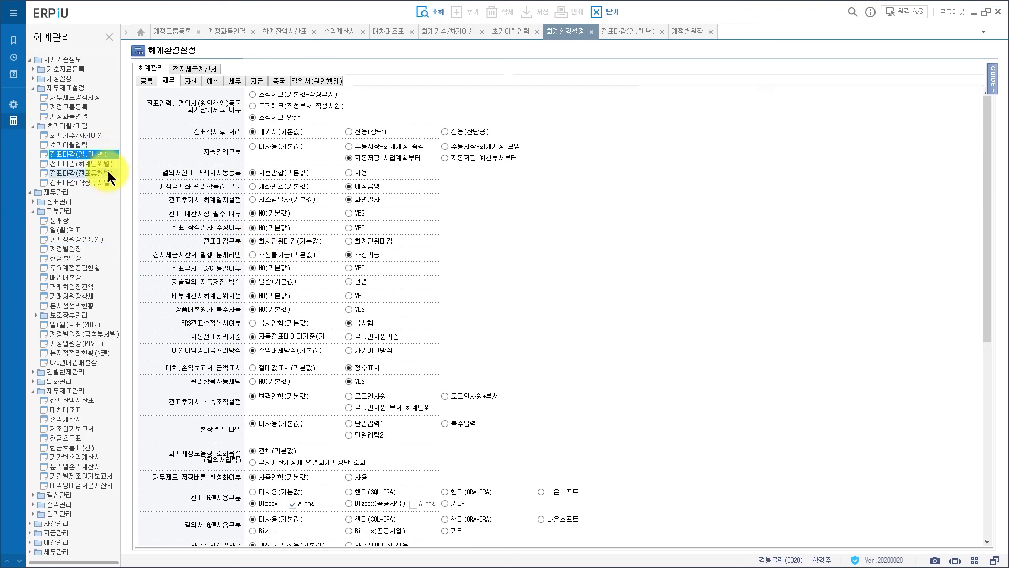
left_click(108, 173)
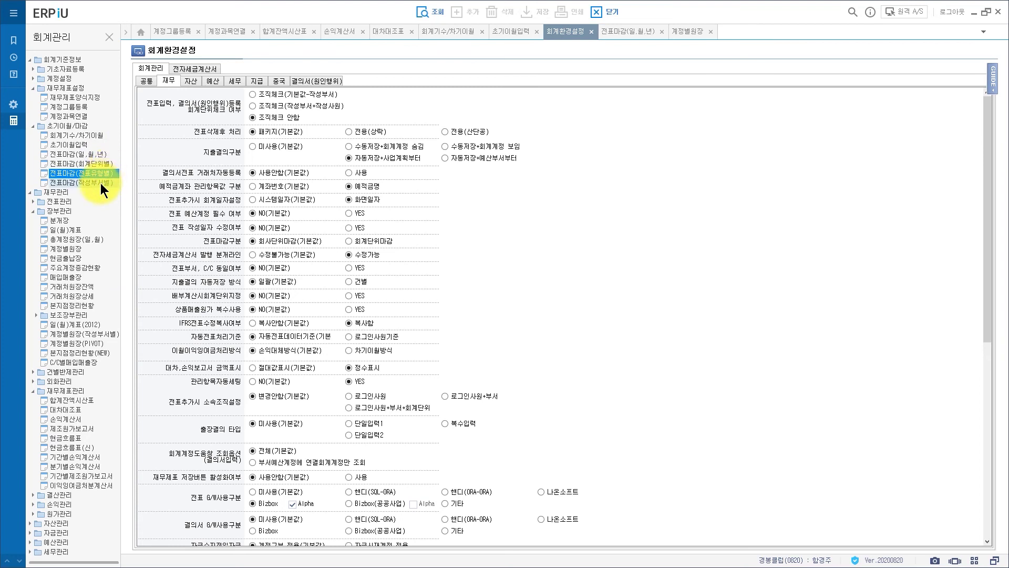
left_click(100, 183)
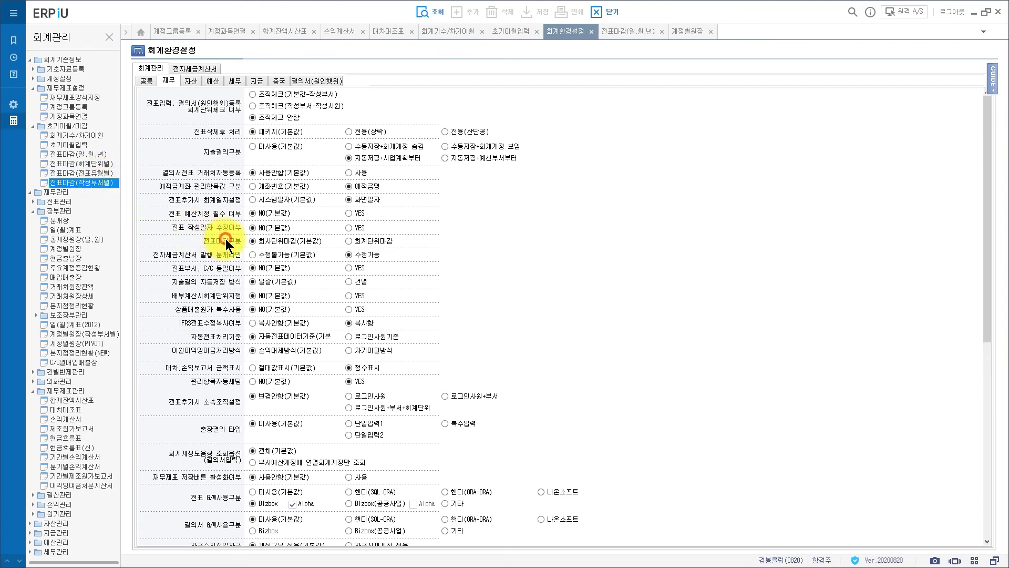
left_click(105, 169)
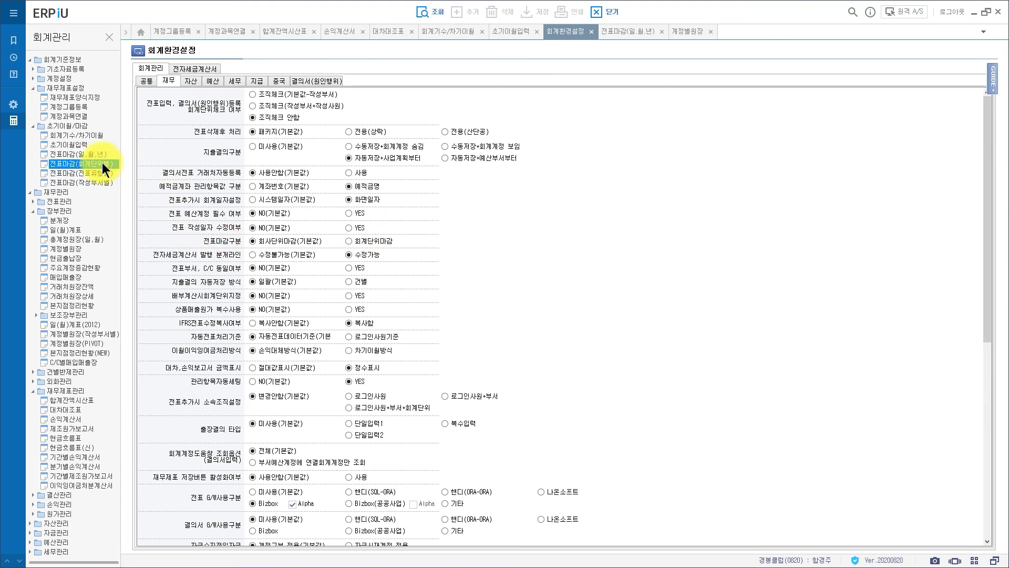
- Query 전표마감(일,월,년) for 2020/08 and examine the daily closing rows from 2020/08/01 to 2020/08/31
left_click(619, 35)
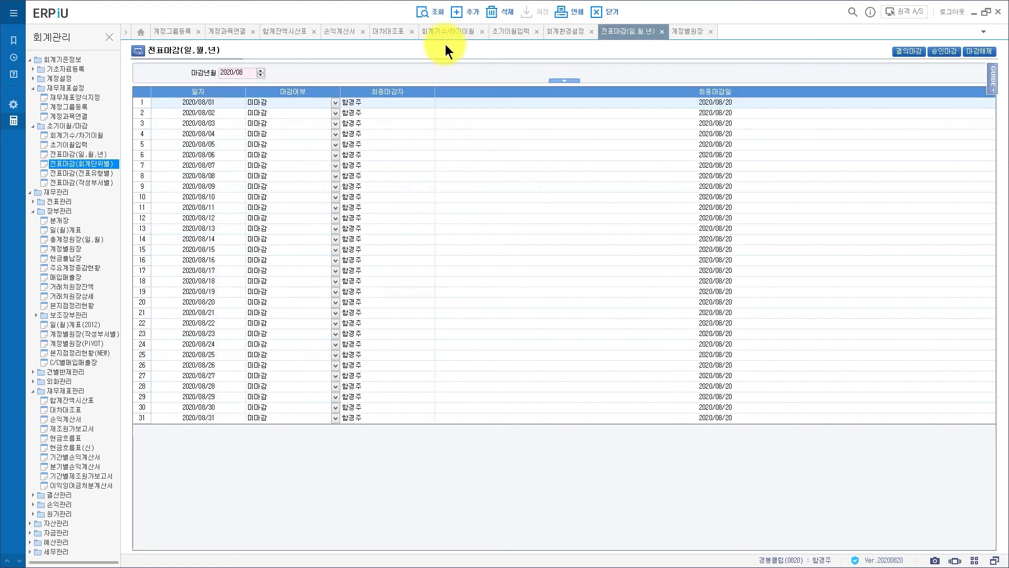
left_click(424, 13)
left_click(213, 102)
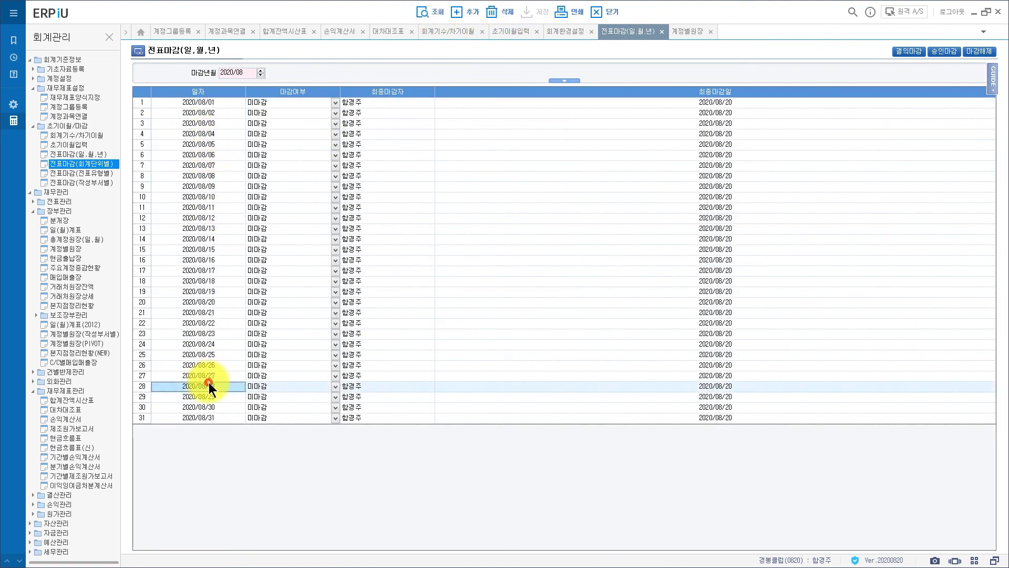
left_click(213, 417)
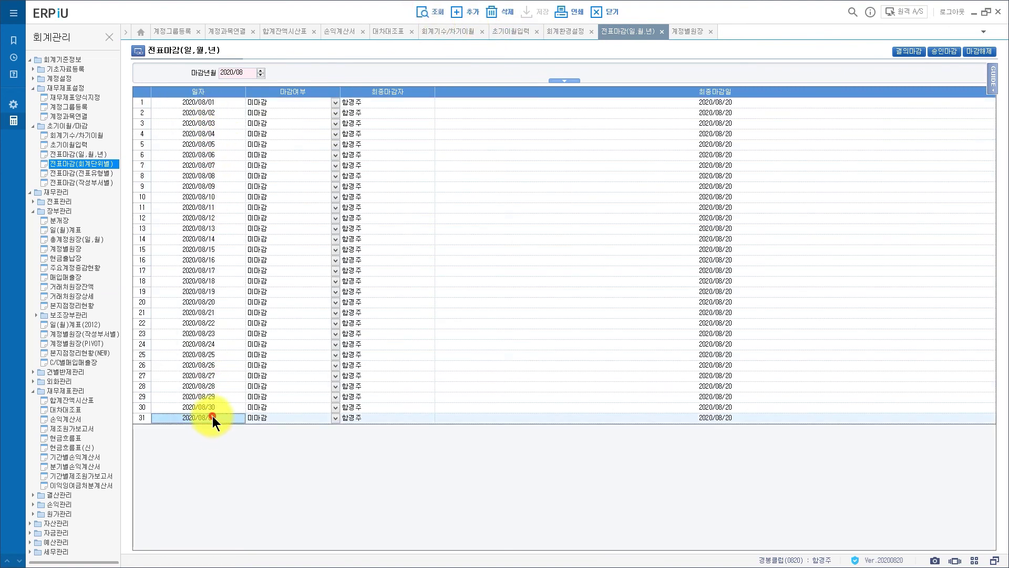
- Set the 마감여부 of 2020/08/10 to 승인마감 and apply 승인마감 to every date of the month
left_click(211, 197)
left_click(337, 198)
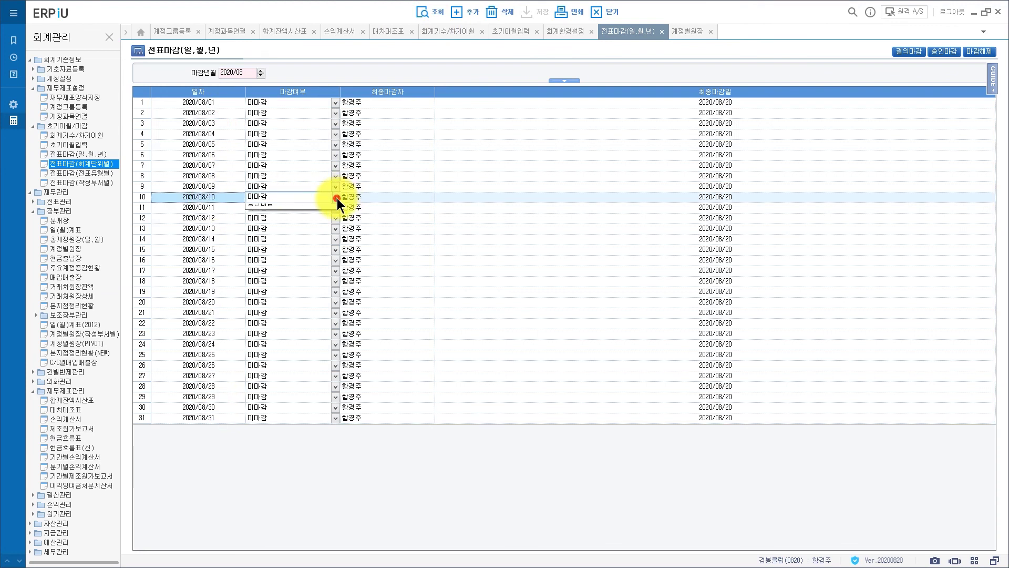
left_click(305, 231)
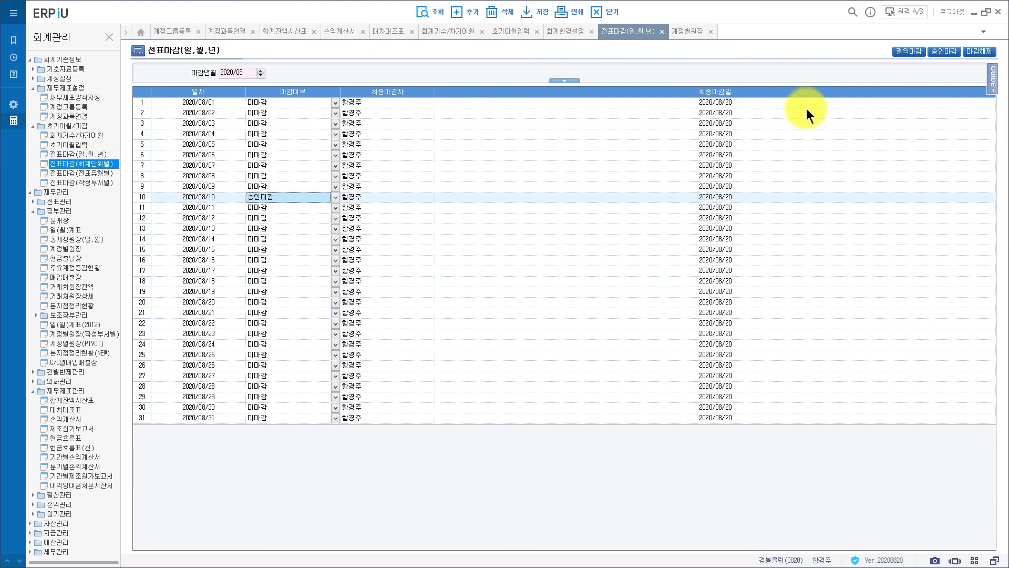
left_click(940, 53)
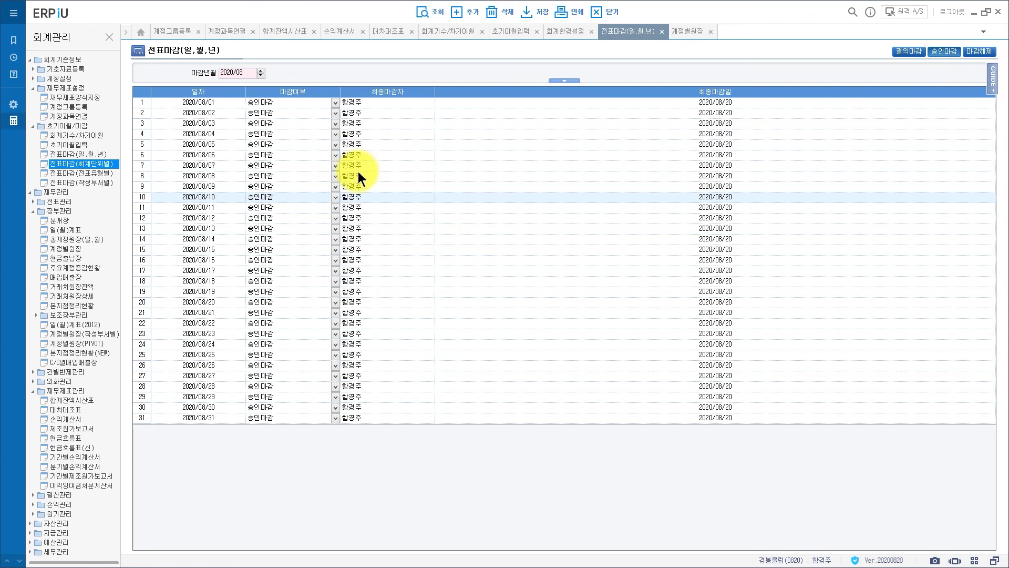